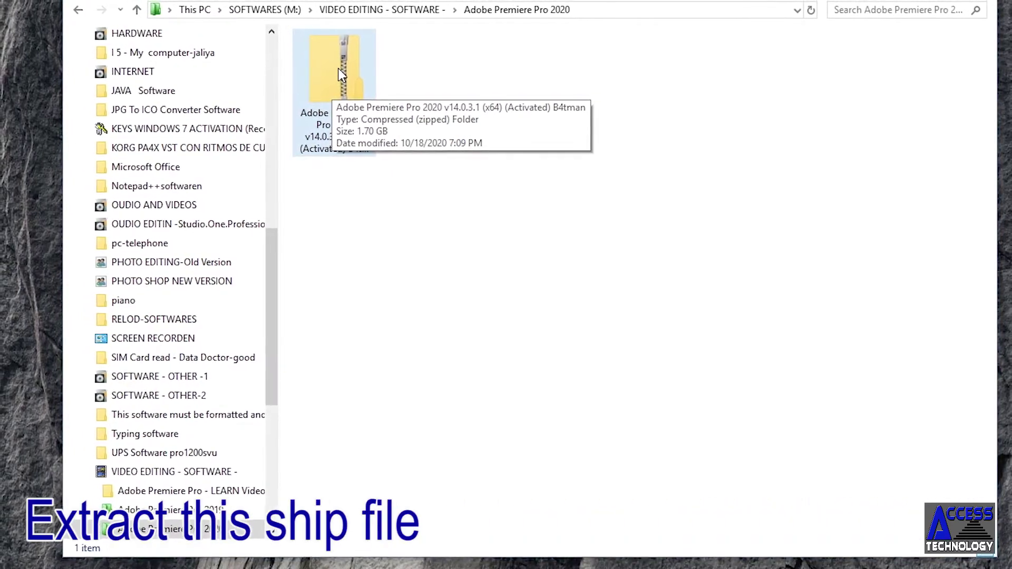
Extract the zipped Premiere Pro 2020 archive to the suggested folder.
right_click(340, 68)
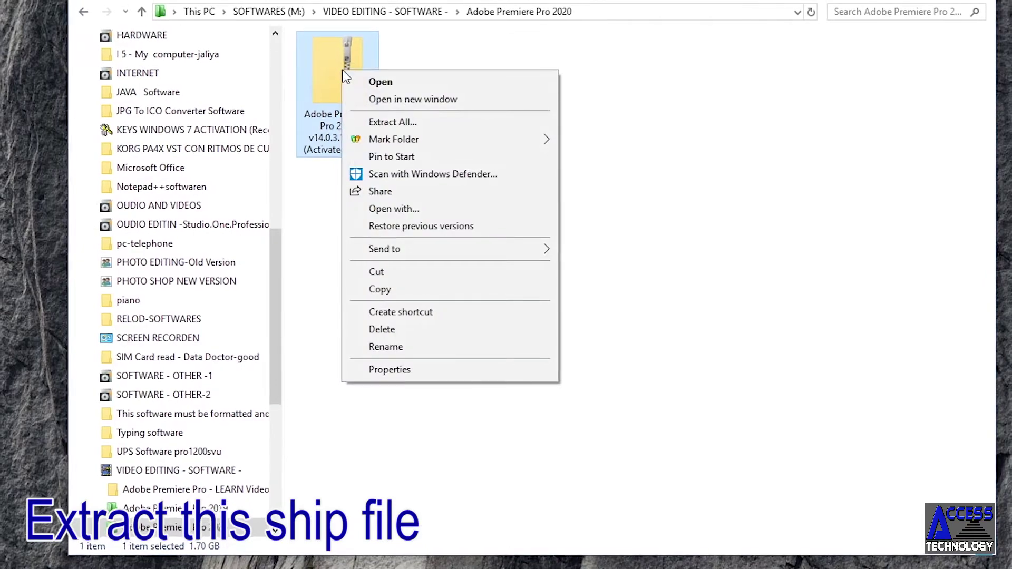
click(394, 124)
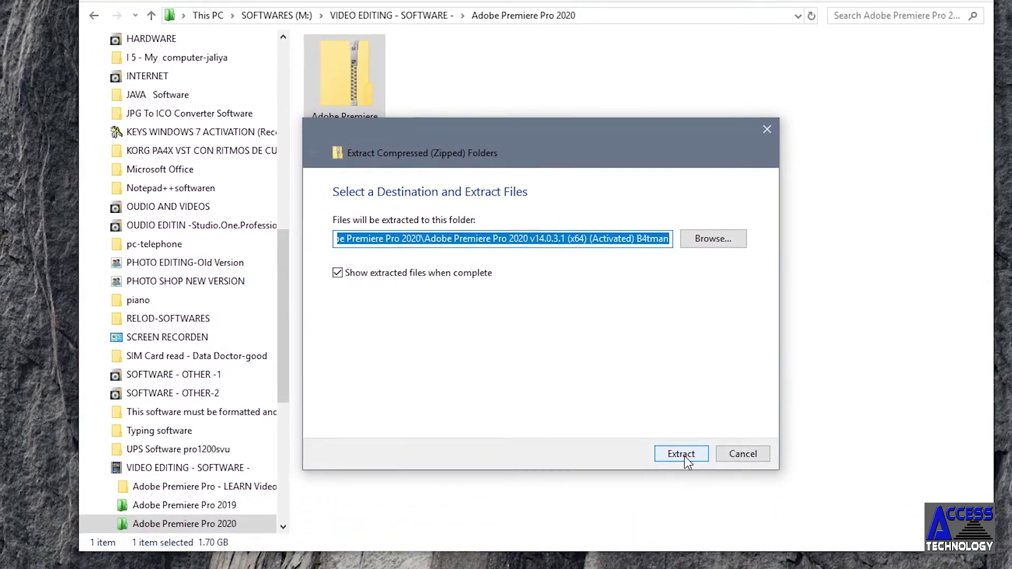
click(684, 457)
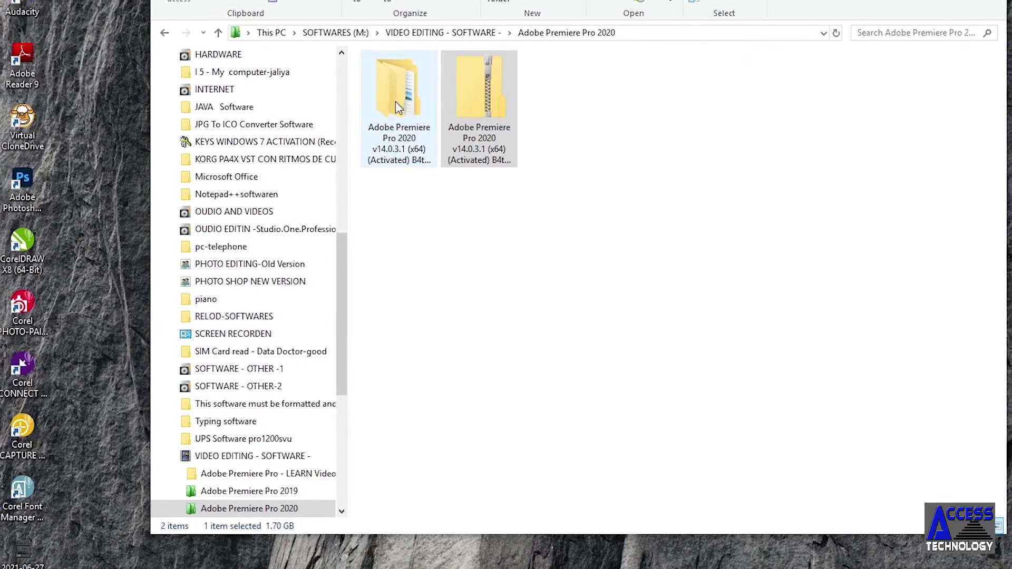
Browse into the extracted folders and select the Set-up installer.
double_click(398, 107)
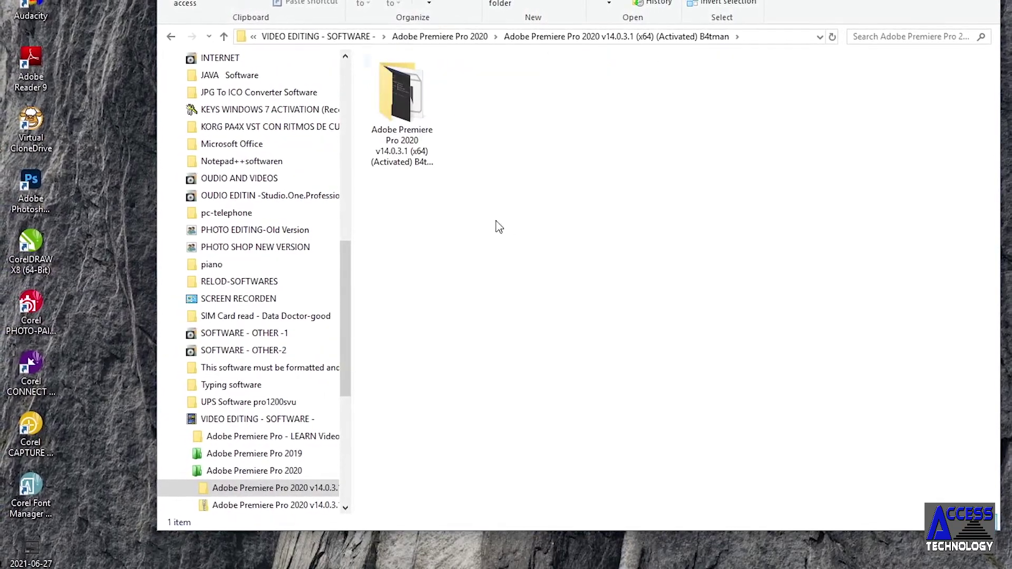
double_click(414, 116)
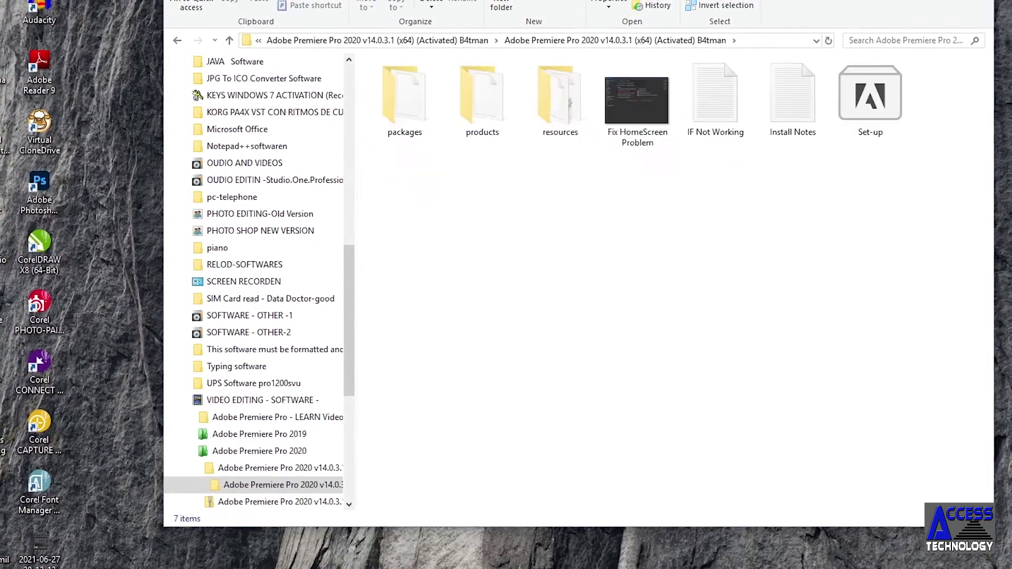
click(872, 105)
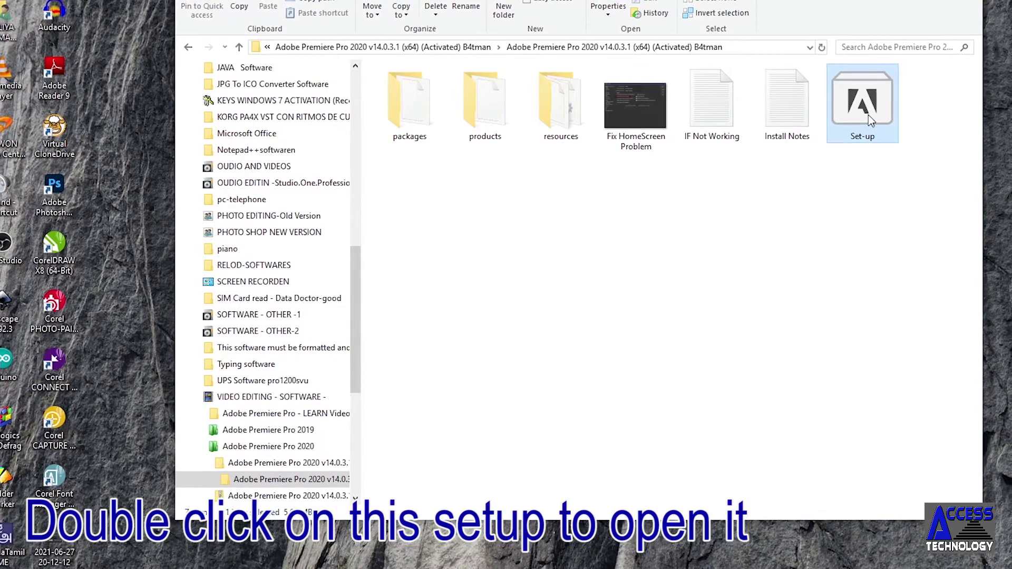
Run Set-up and install Premiere Pro 2020 with English (North America) and the default location.
double_click(868, 115)
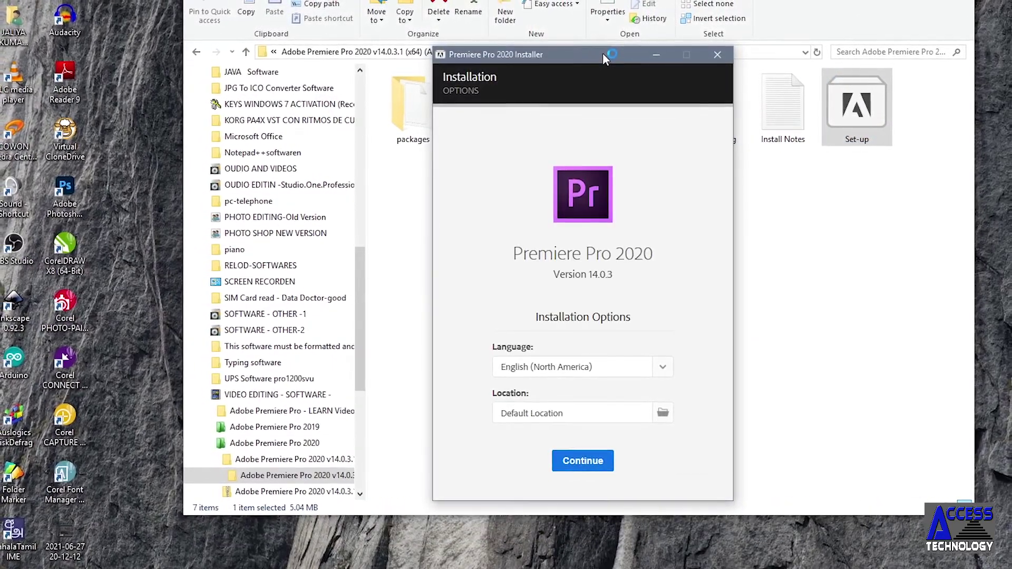
drag(603, 53, 584, 17)
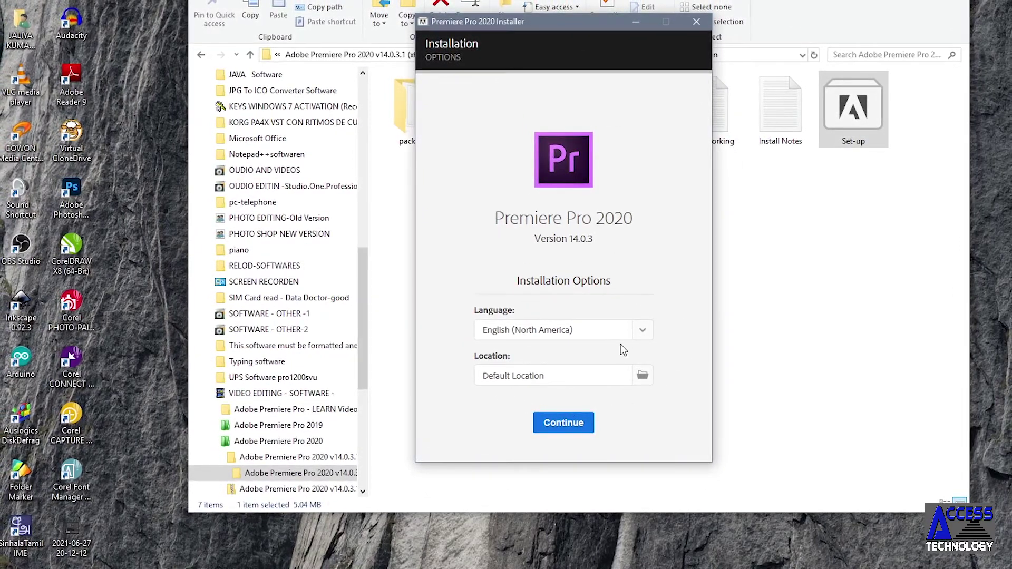
click(645, 337)
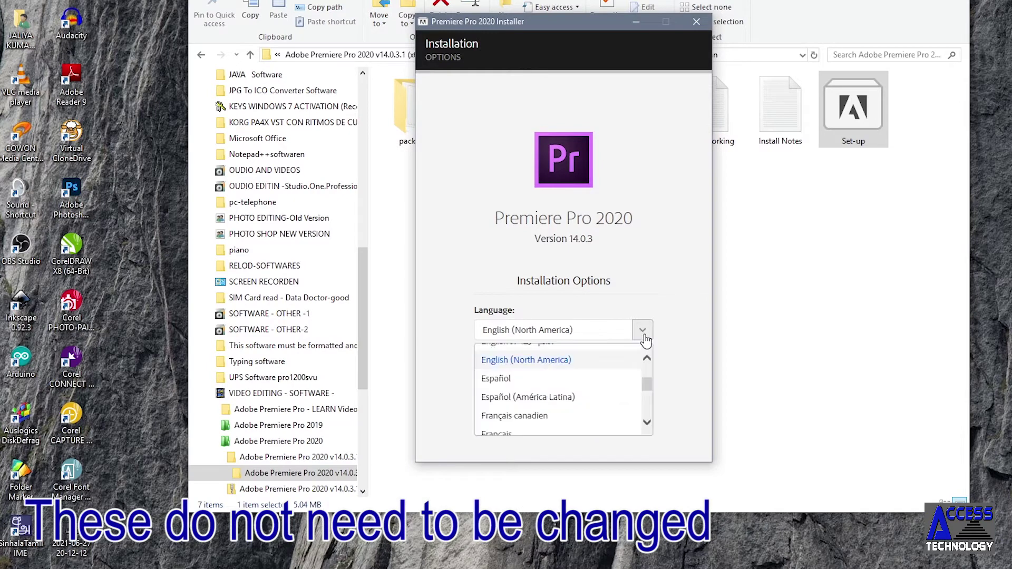
click(644, 336)
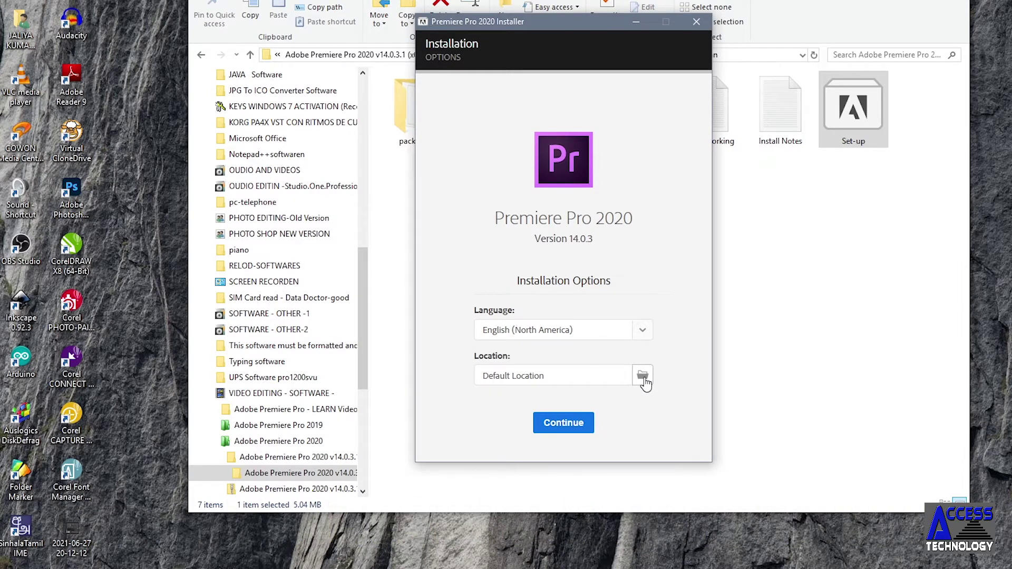
click(643, 377)
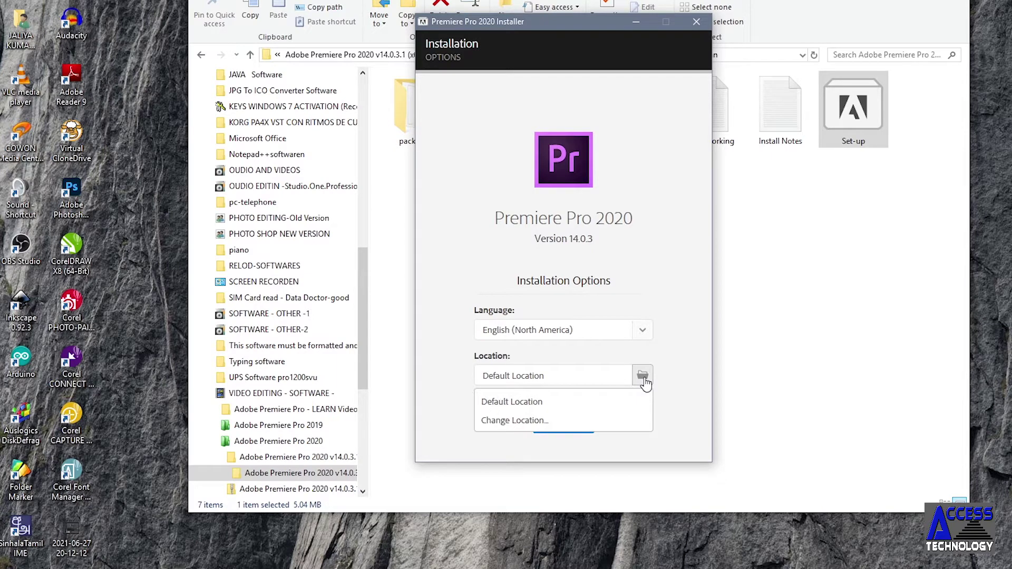
click(679, 371)
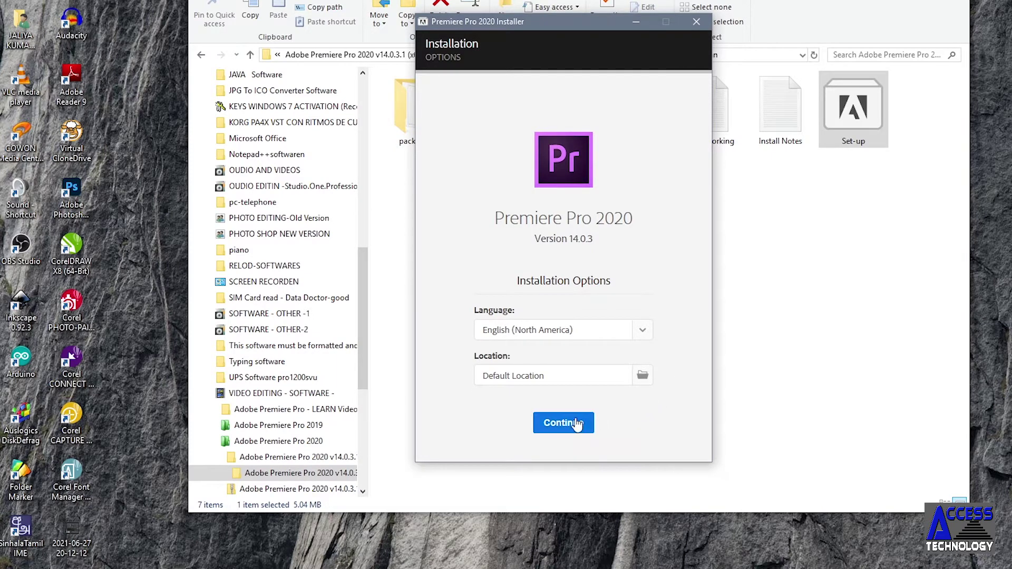
click(573, 425)
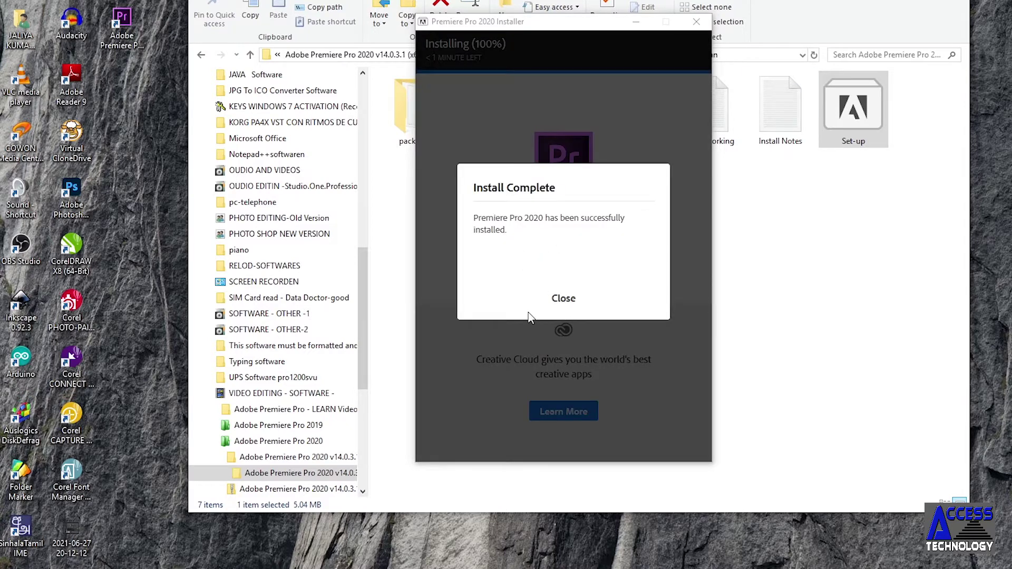
Close the finished installer, refresh the desktop, and launch Premiere Pro 2020 from its new shortcut.
click(564, 299)
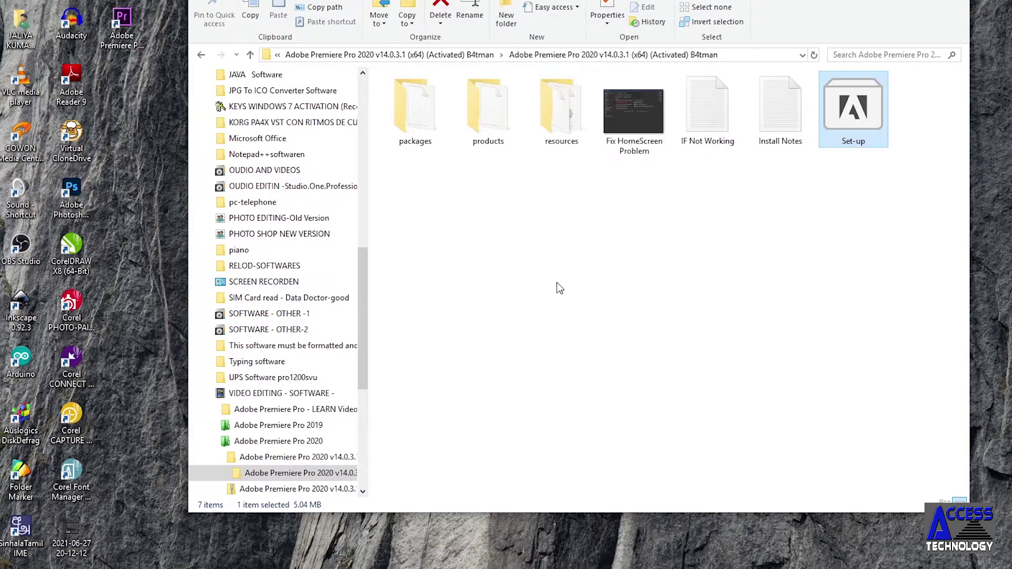
key(super+d)
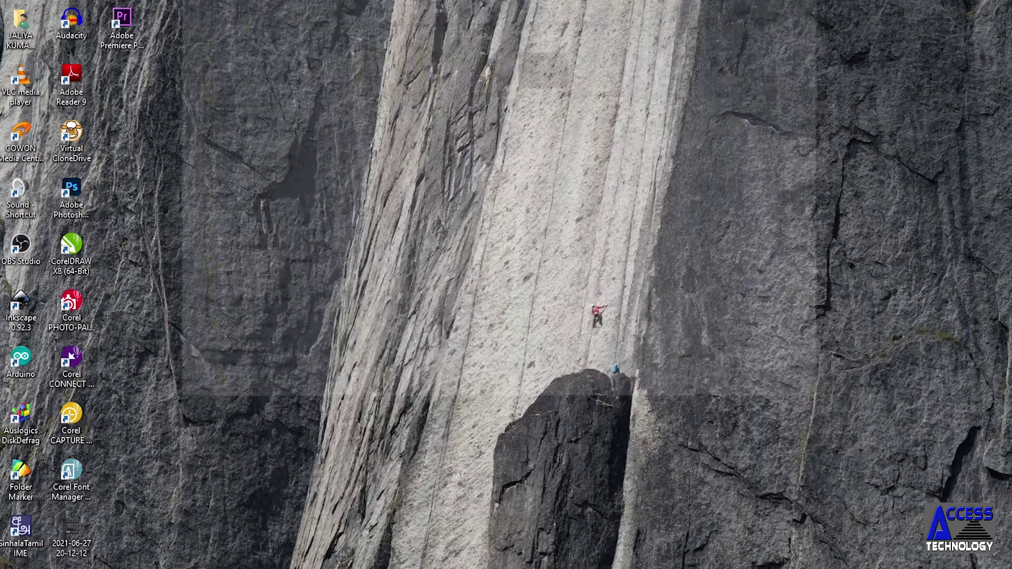
right_click(512, 147)
click(567, 191)
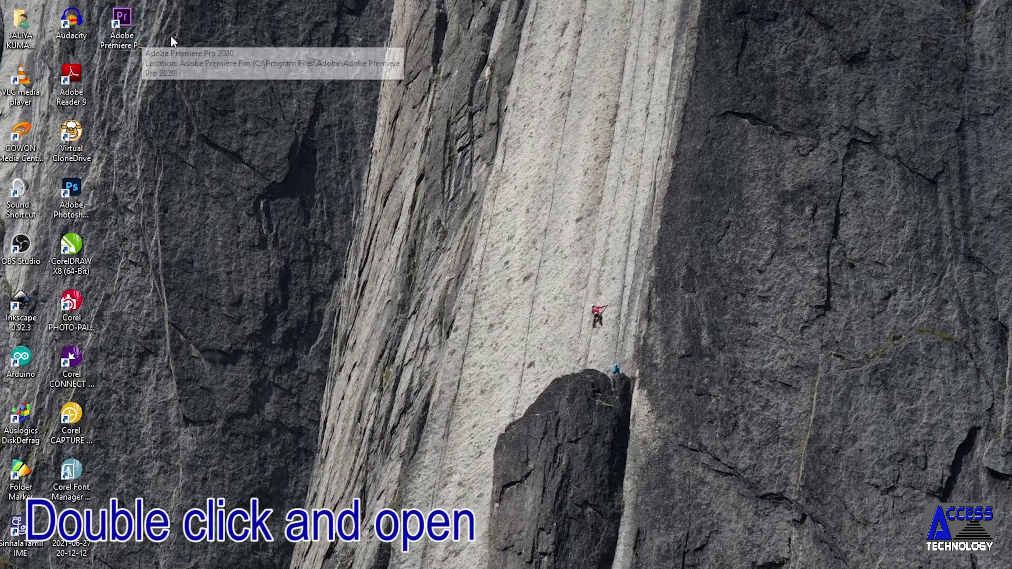
double_click(116, 35)
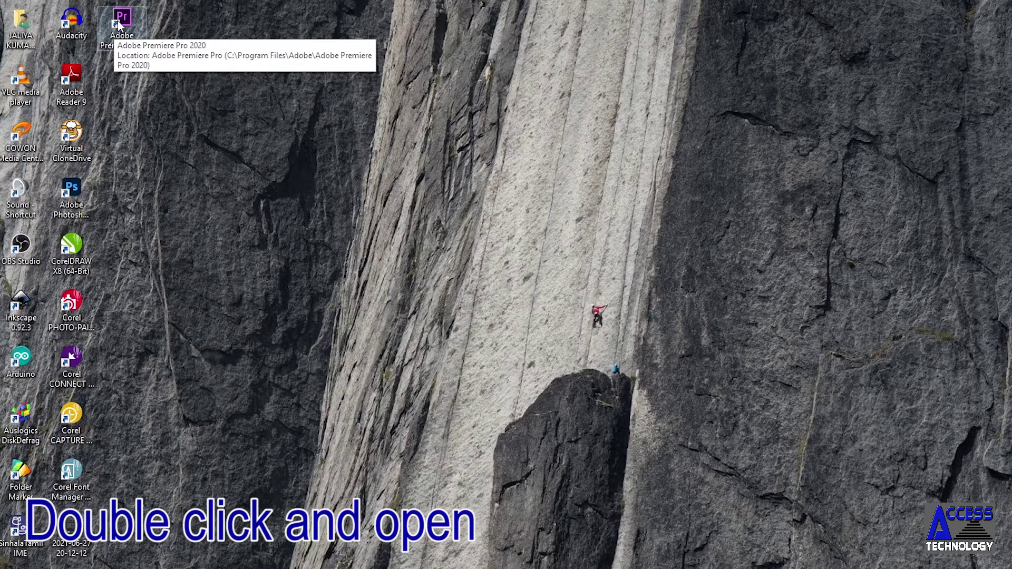
double_click(119, 24)
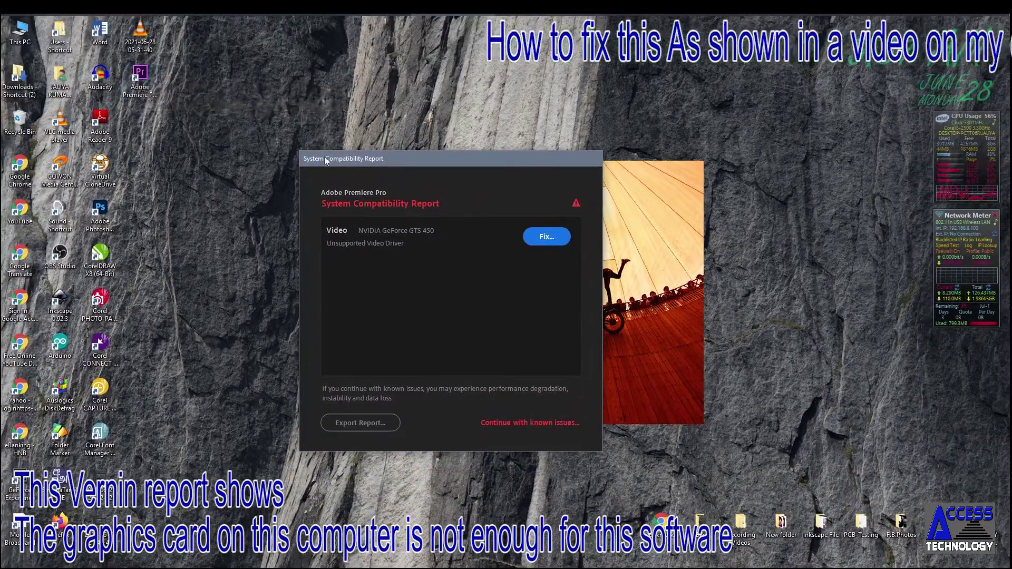
Continue past the unsupported video driver warning in the System Compatibility Report.
drag(453, 160, 396, 104)
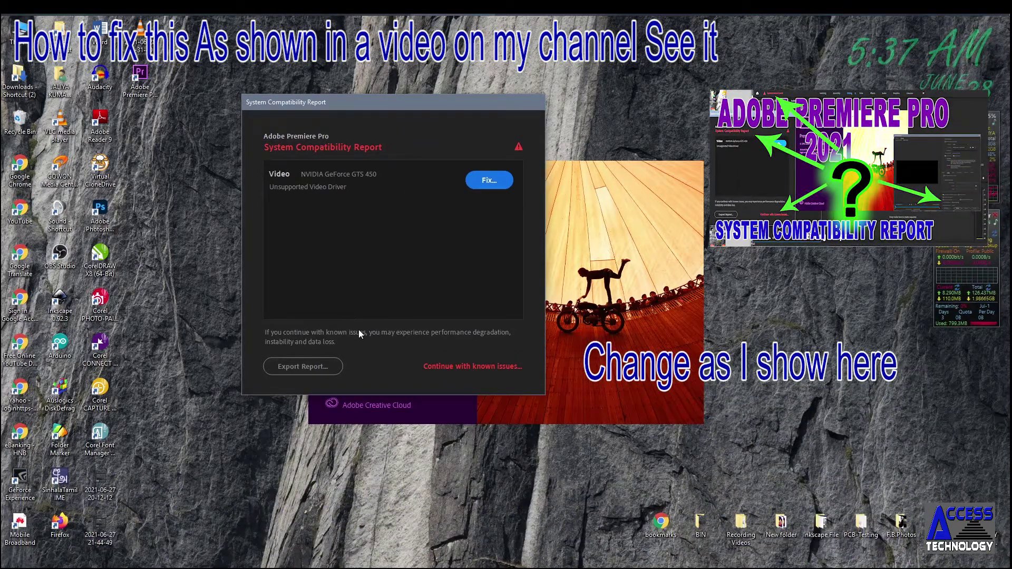
click(477, 369)
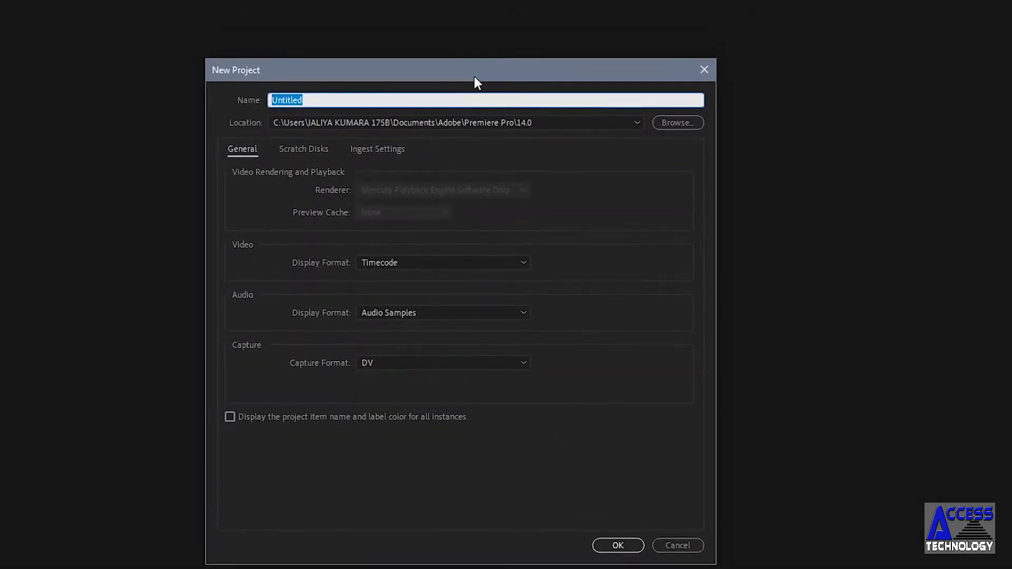
Create a project named CNC with HDV capture format and default scratch disk and ingest settings.
drag(476, 71, 458, 33)
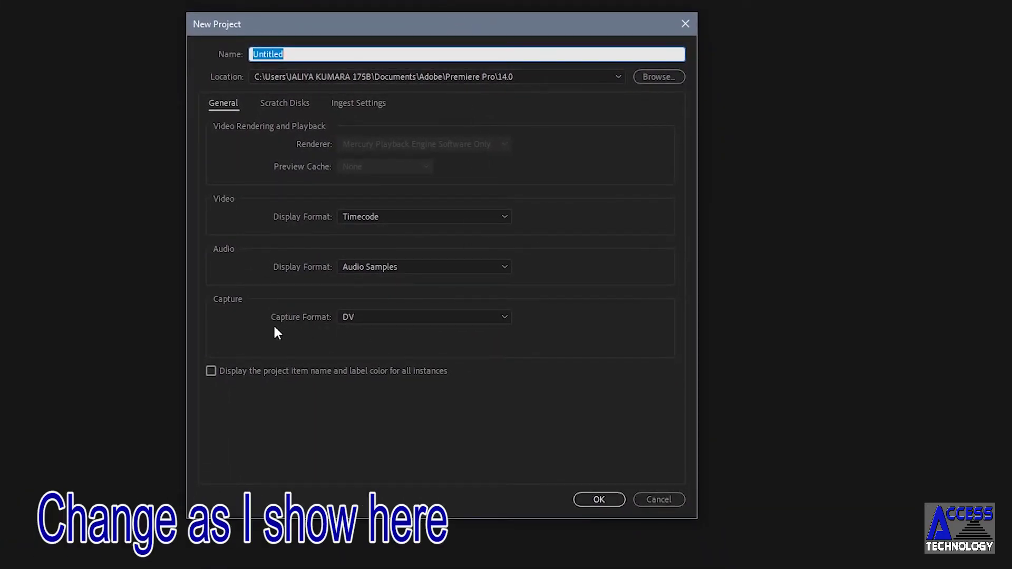
click(504, 318)
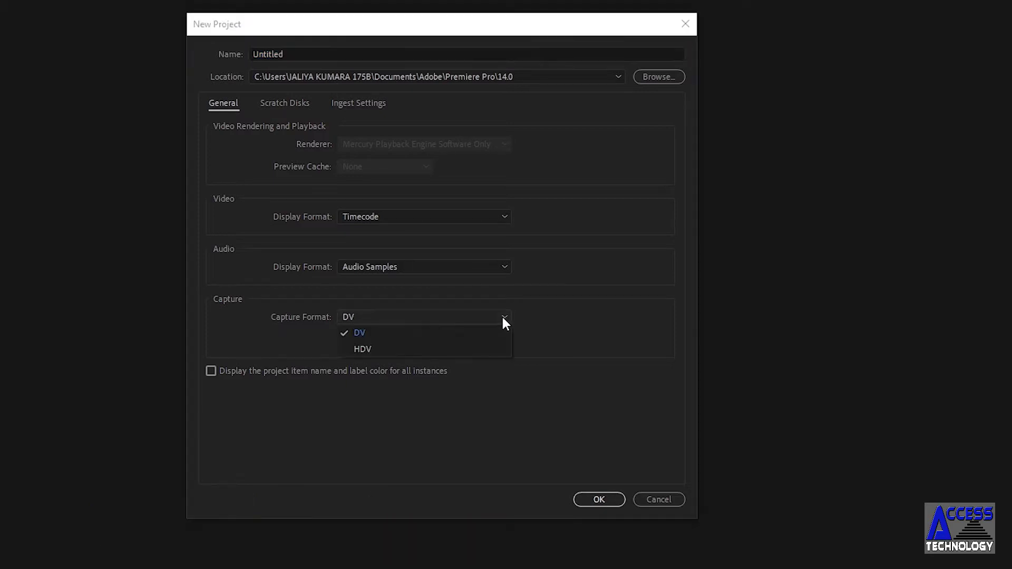
click(352, 350)
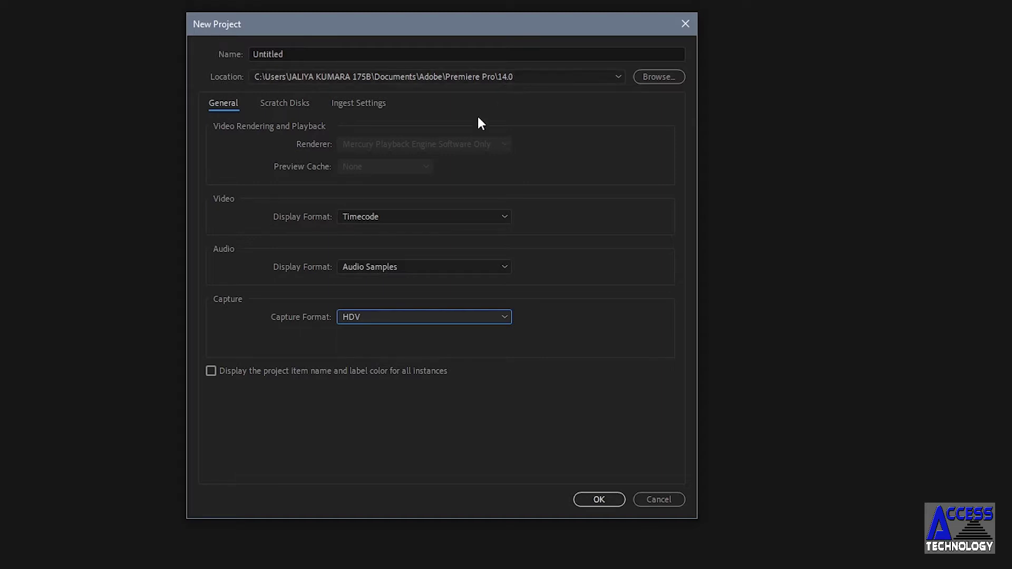
click(296, 54)
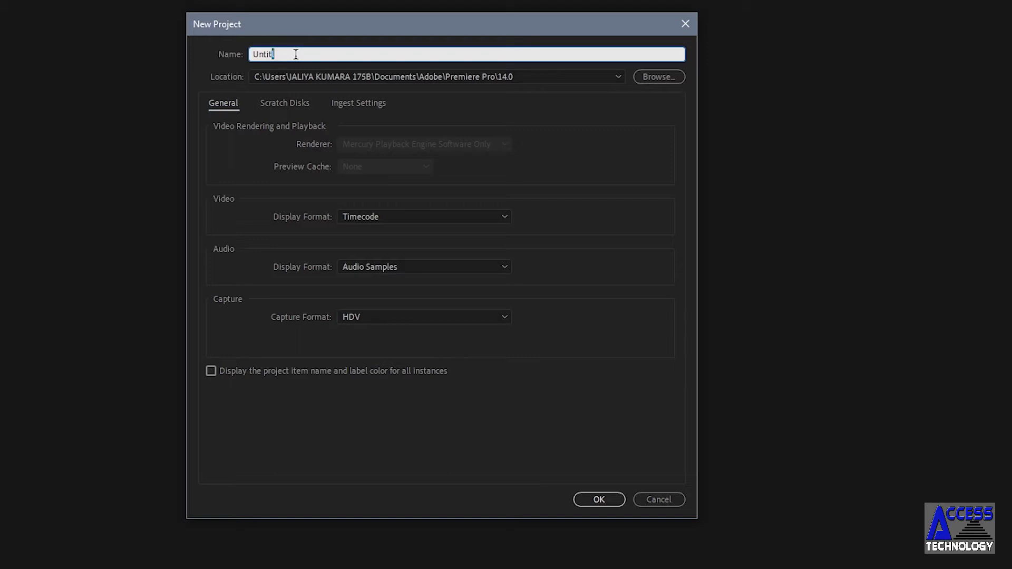
key(BackSpace)
key(BackSpace)
key(BackSpace)
text(CNC)
click(284, 105)
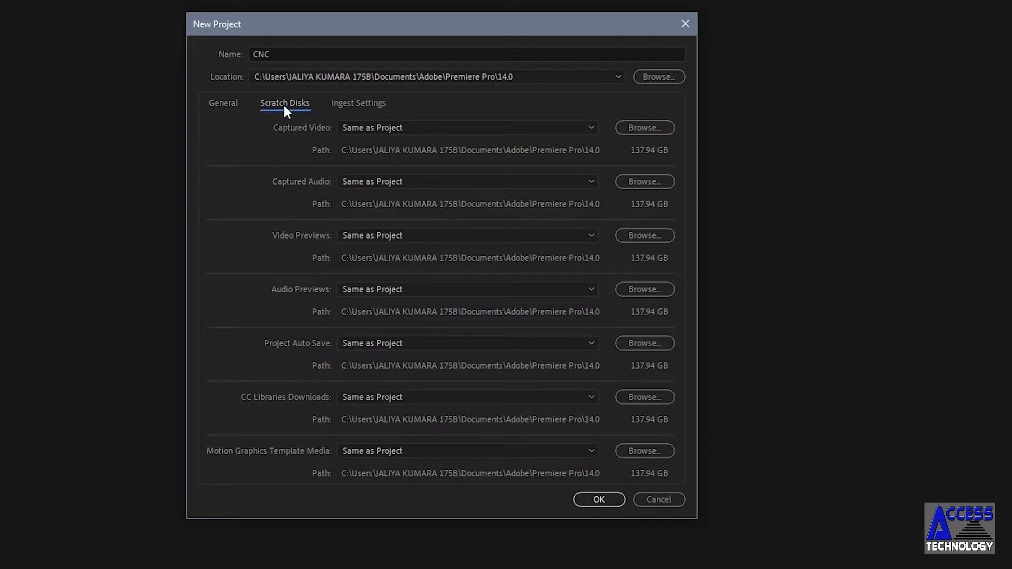
click(359, 106)
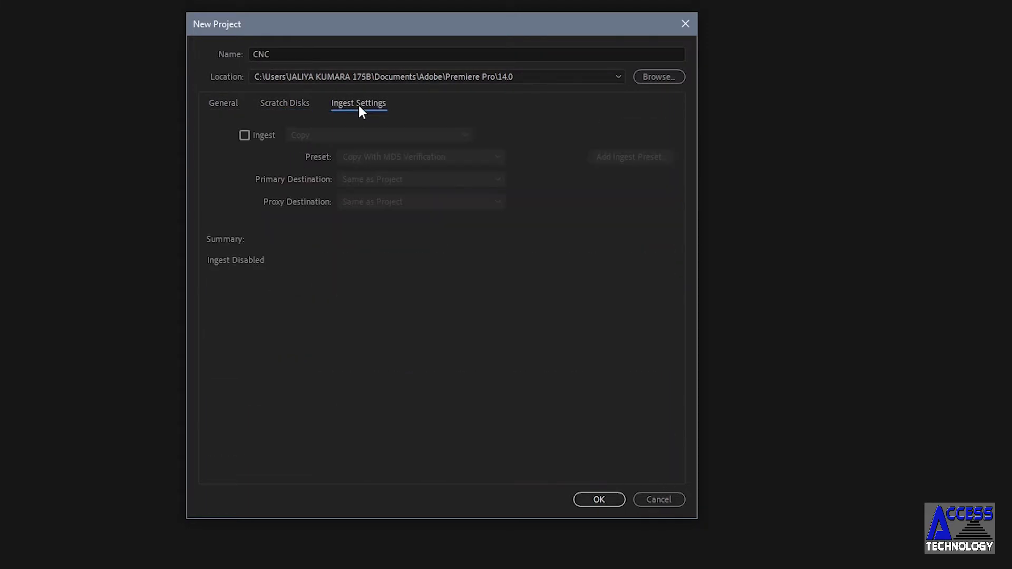
click(225, 104)
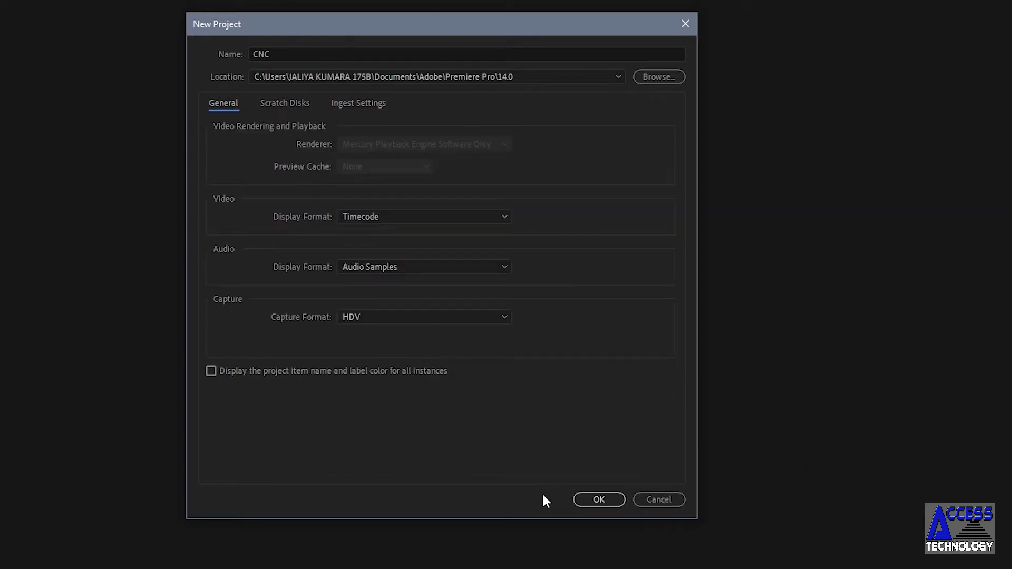
click(603, 501)
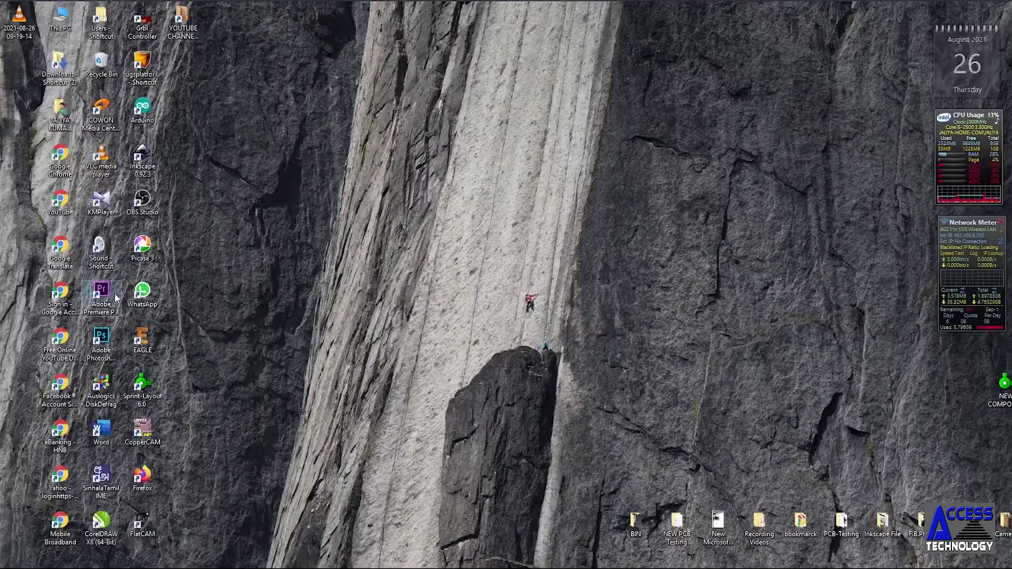
Relaunch Premiere Pro 2020 from the desktop to reach the Home screen with cnc listed.
double_click(115, 293)
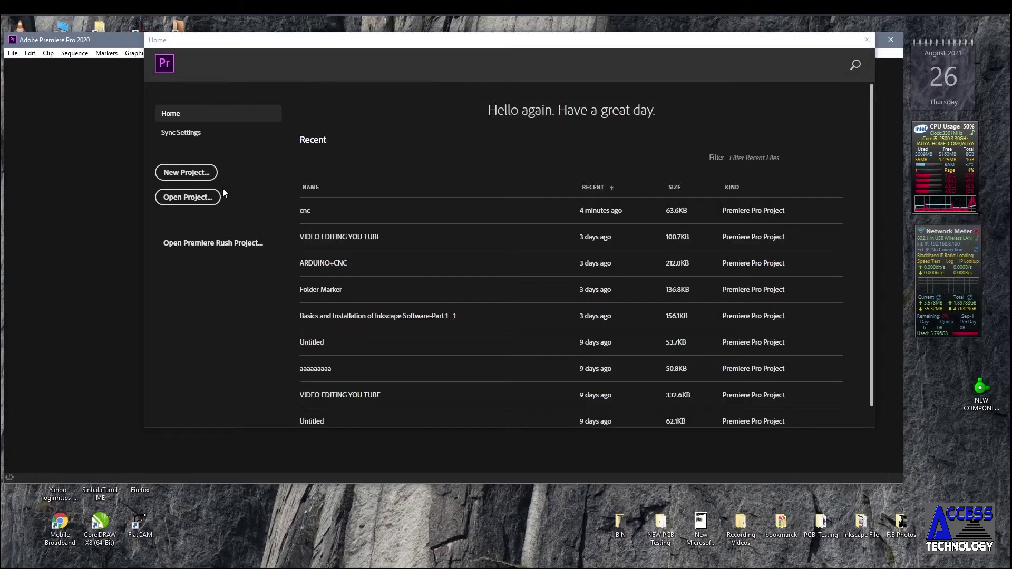
Create a new cnc project in Documents\Adobe\Premiere Pro\14.0 with HDV, overwriting the existing one.
click(196, 174)
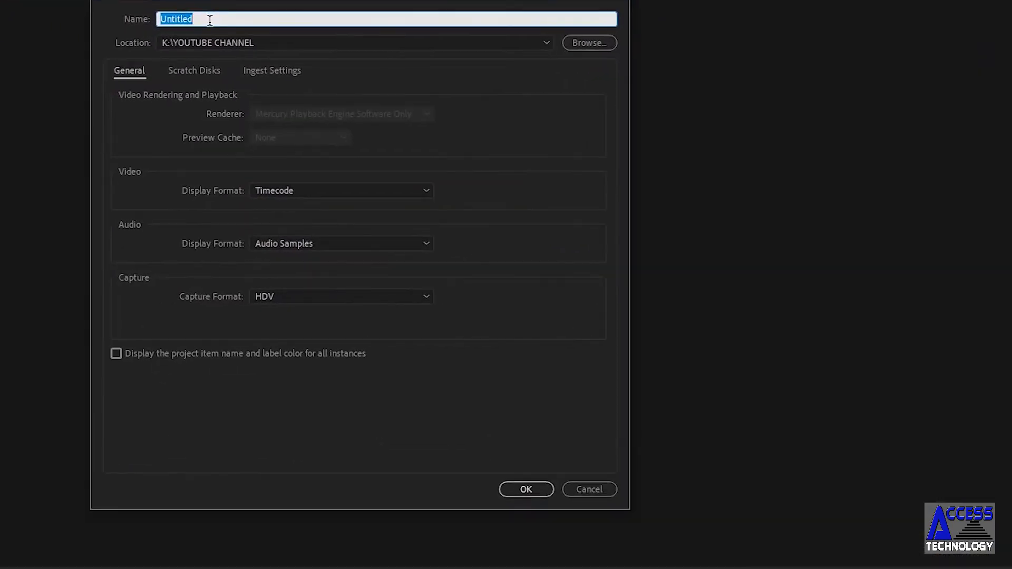
key(BackSpace)
text(cnc)
click(547, 42)
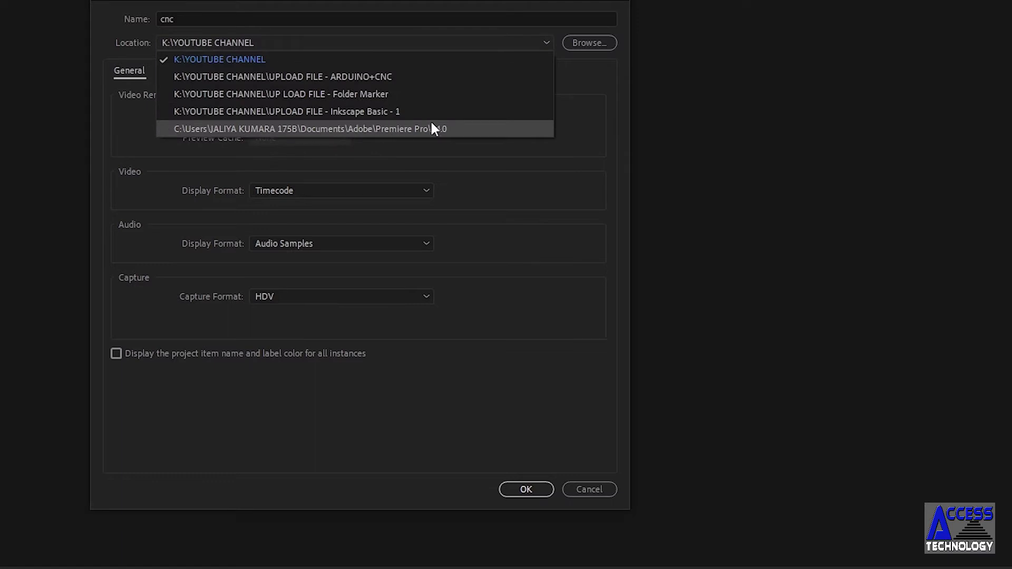
click(289, 129)
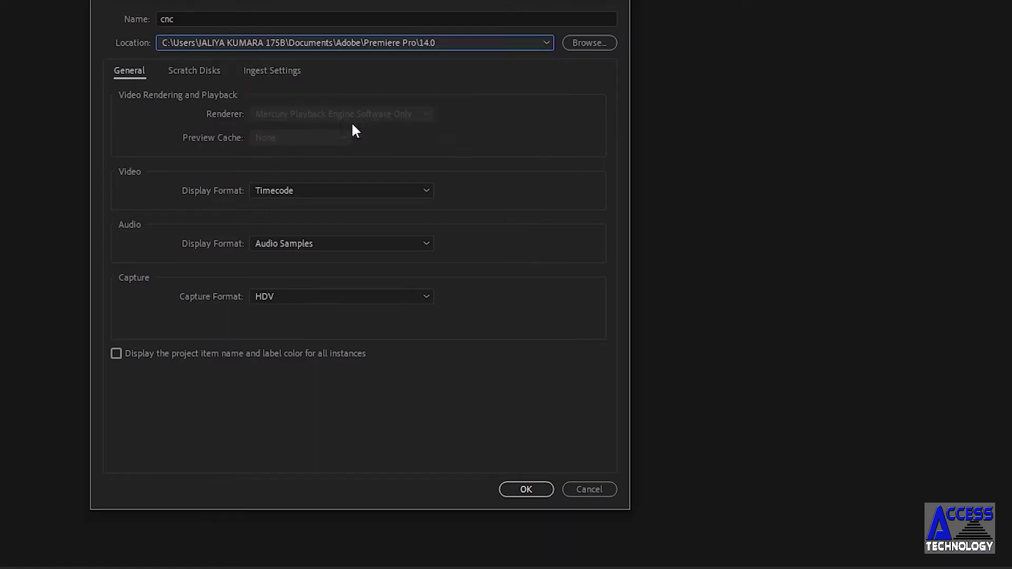
click(417, 296)
click(428, 298)
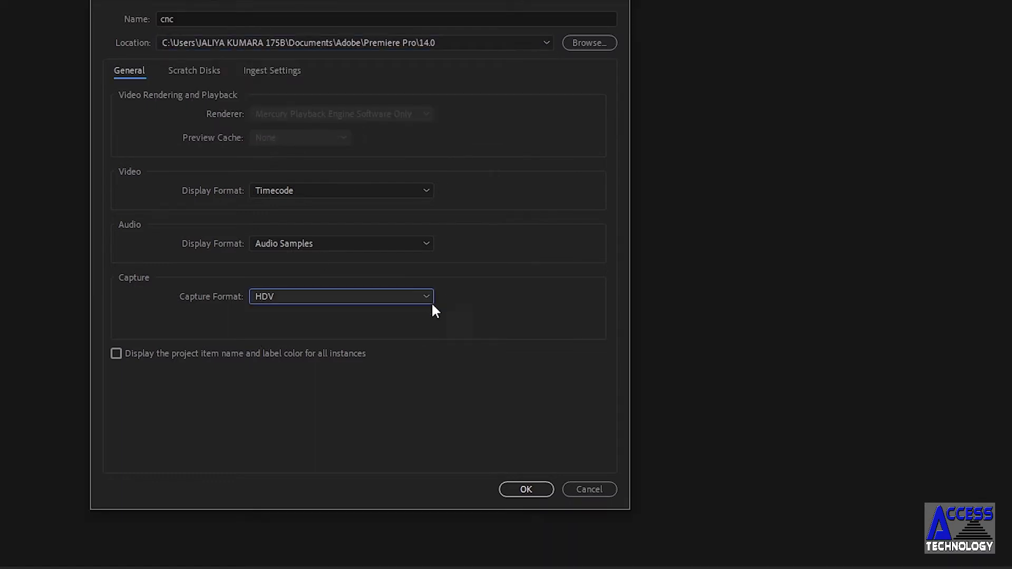
click(520, 489)
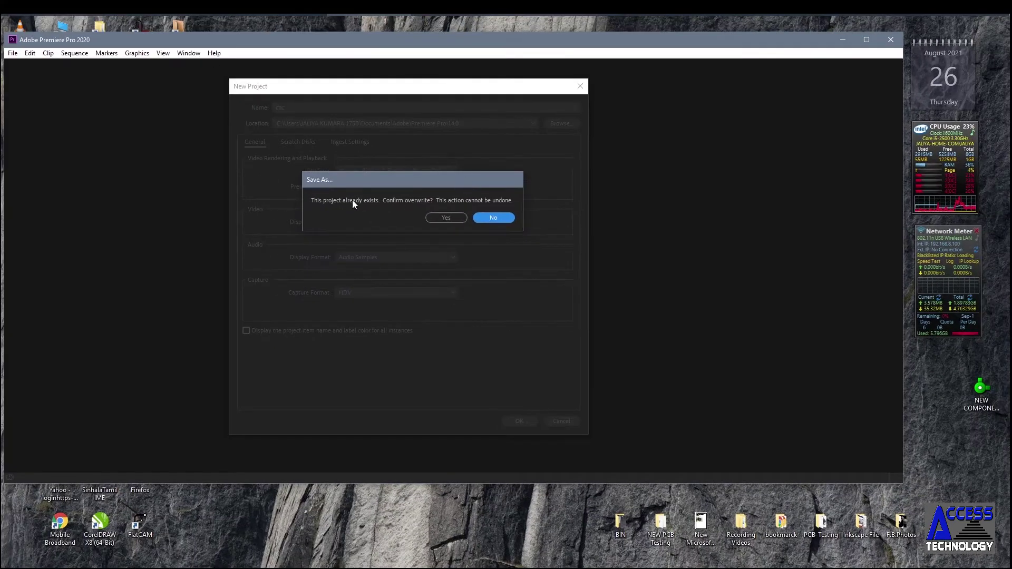
click(441, 218)
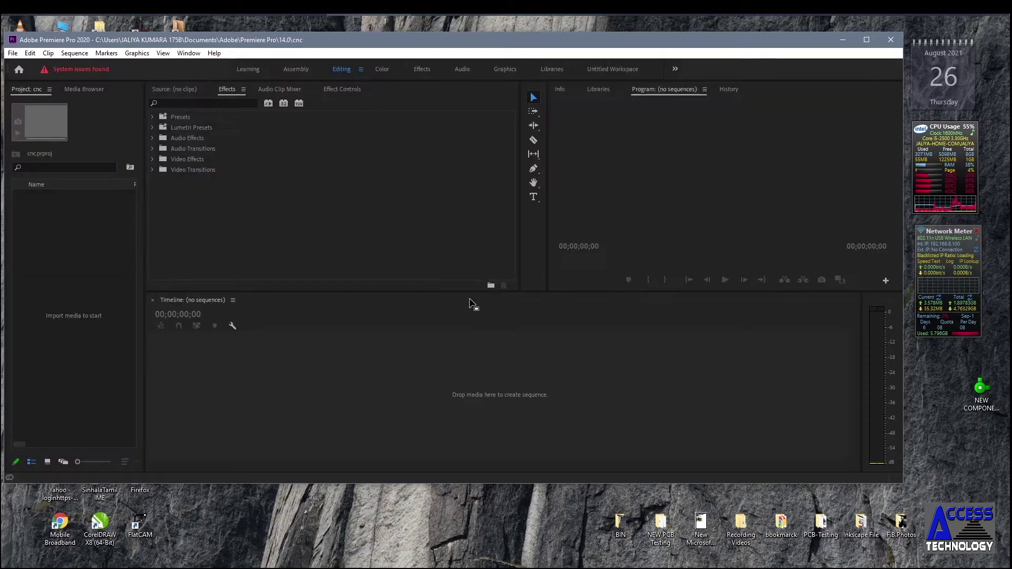
Start a new sequence and pick the custom VIDEO EDITING-YOUTUBE preset.
right_click(81, 283)
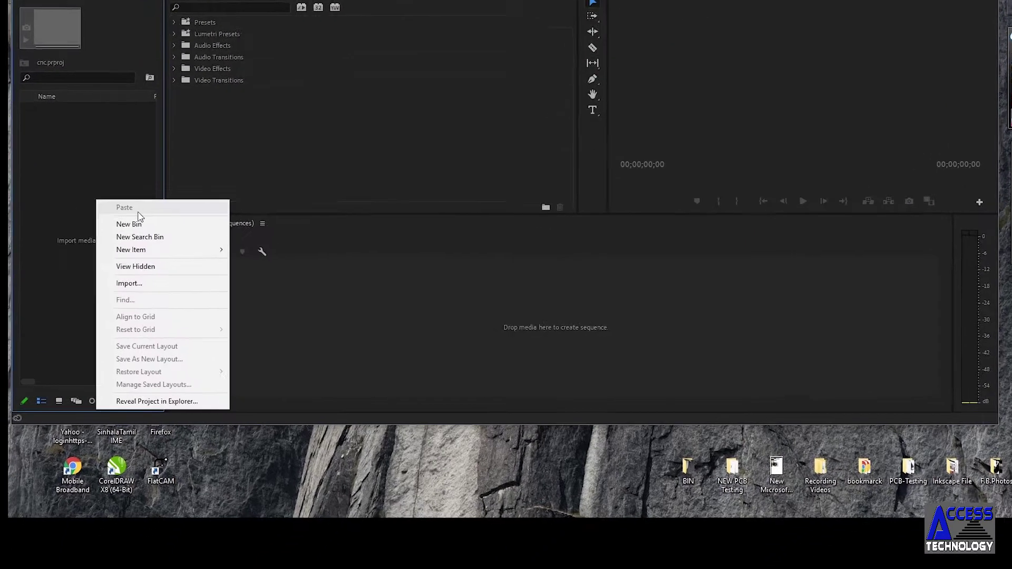
mouse_move(145, 324)
click(237, 322)
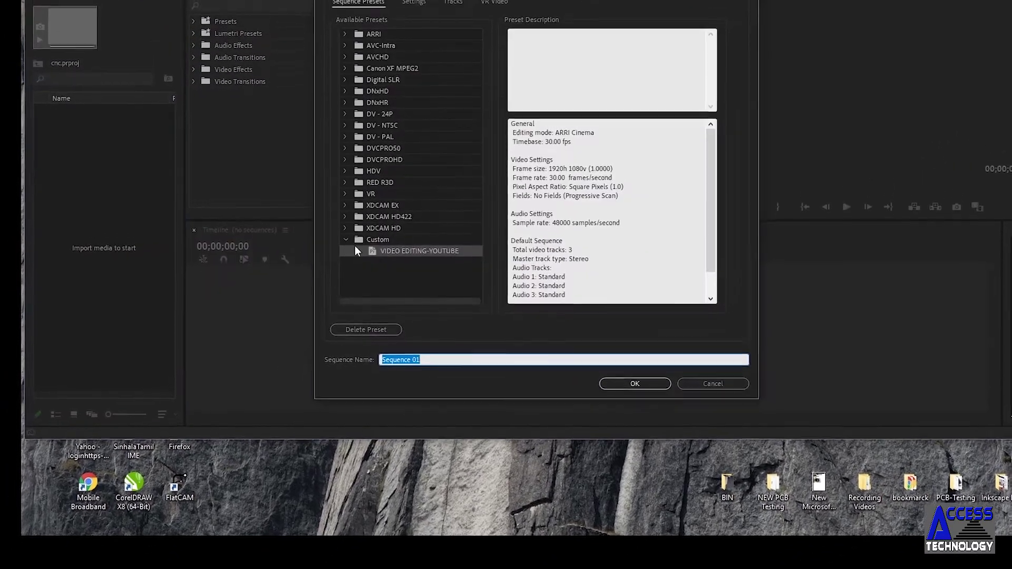
click(346, 24)
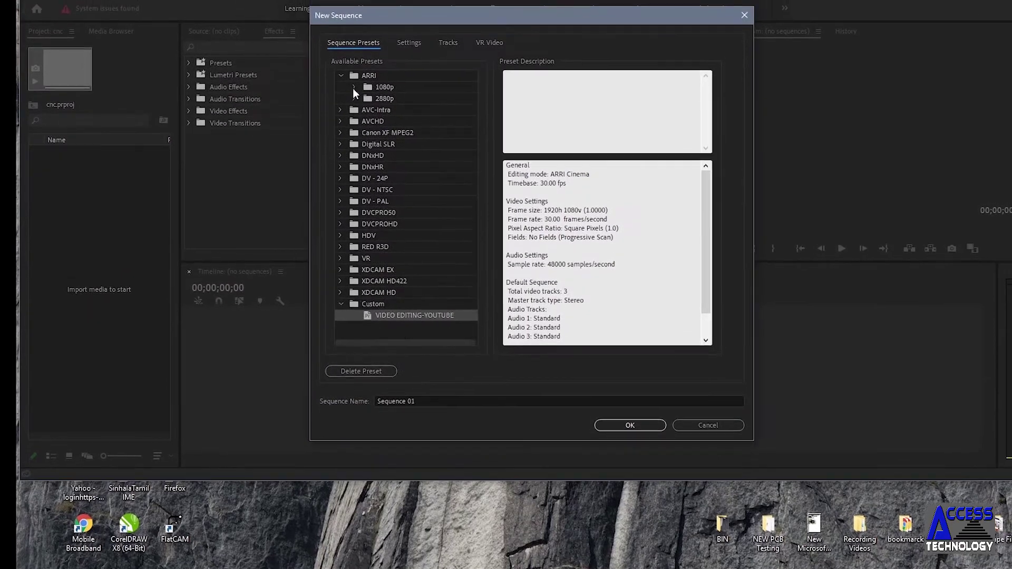
double_click(371, 79)
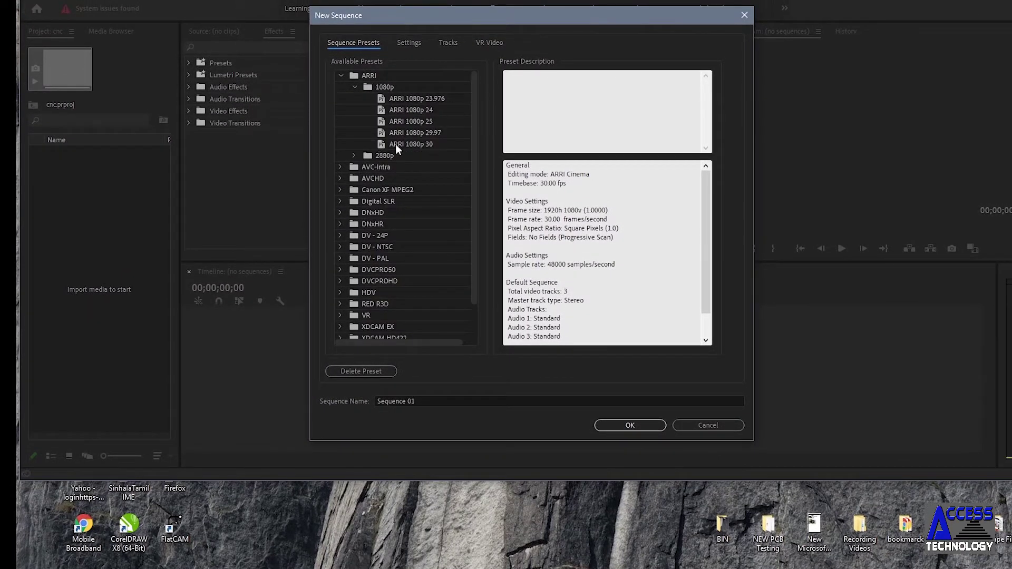
click(356, 87)
click(340, 75)
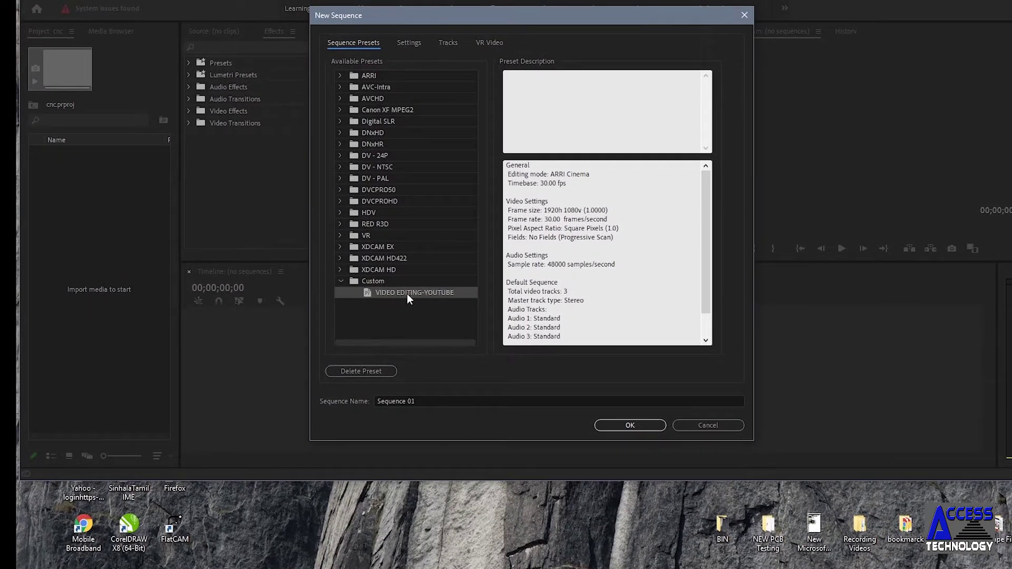
Name the sequence new1, review its settings and tracks, and create it.
click(425, 402)
key(BackSpace)
key(BackSpace)
key(BackSpace)
text(new1)
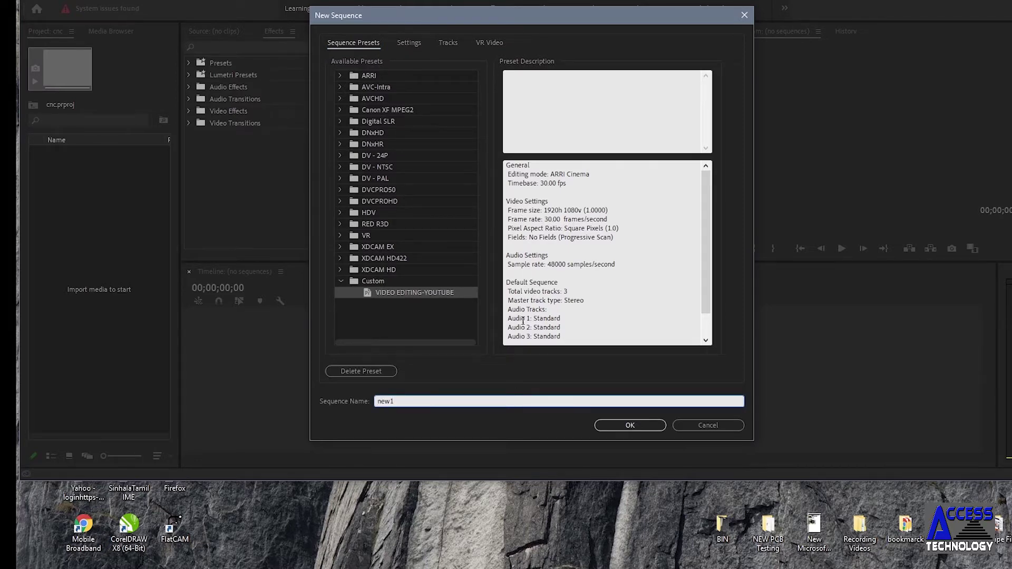
click(409, 42)
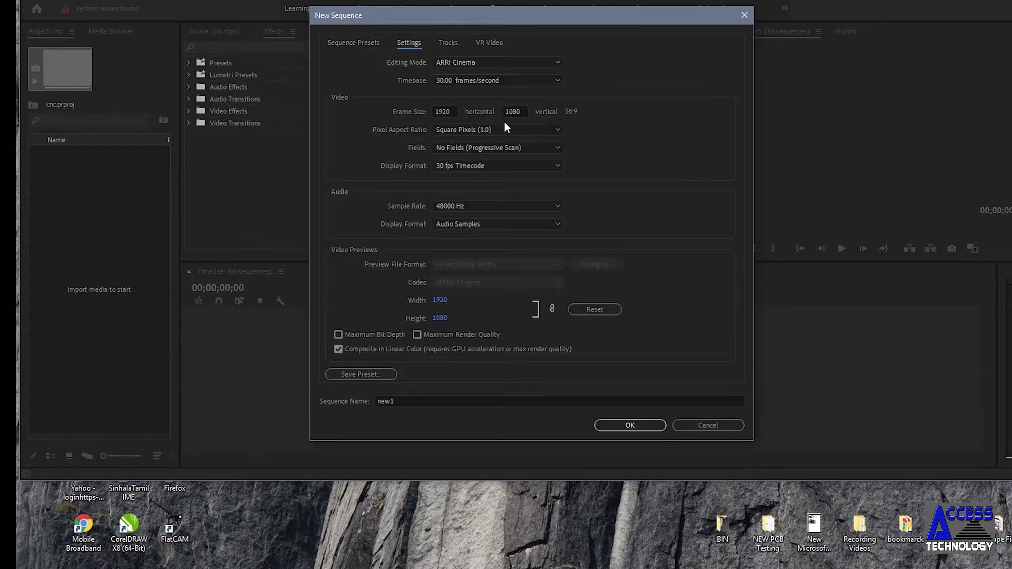
click(448, 42)
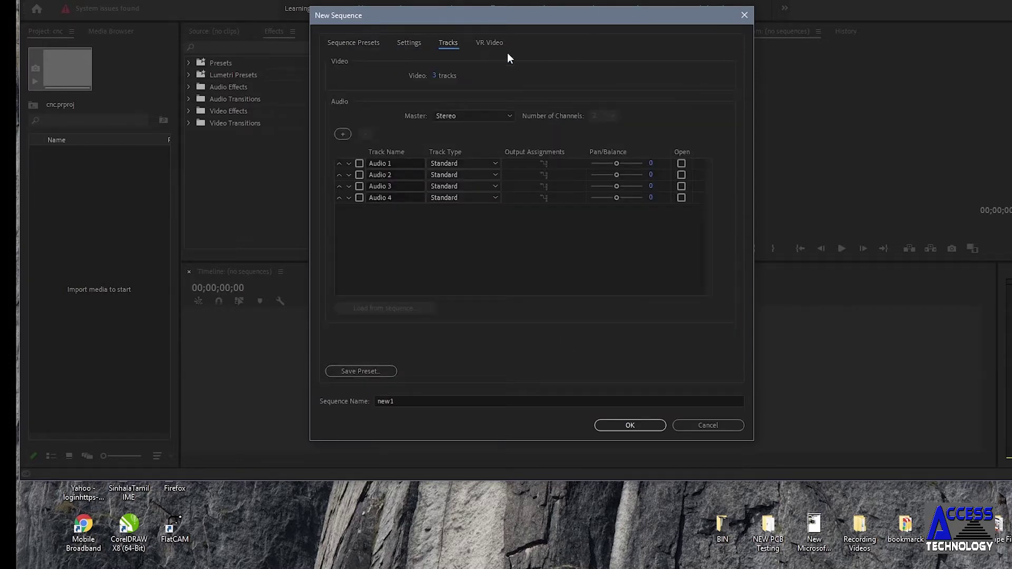
click(359, 45)
click(626, 423)
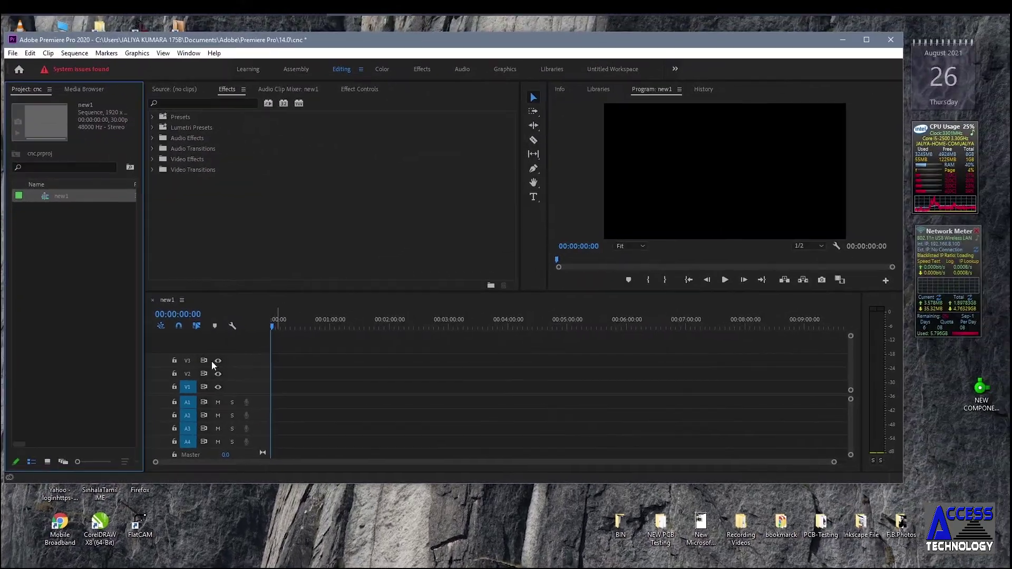
Import 20210613_121039.mp4 from File Explorer into the Project panel.
click(219, 17)
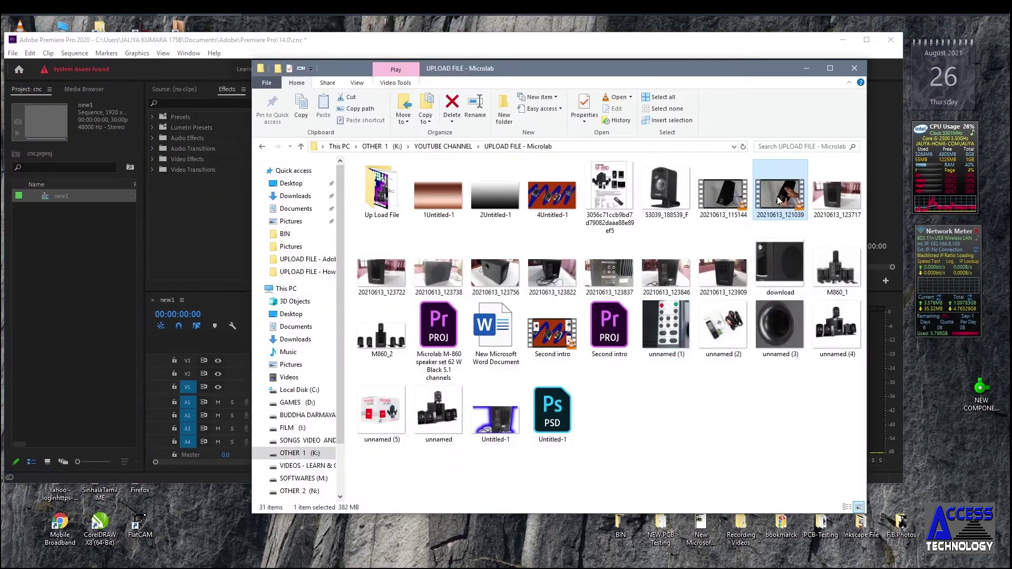
drag(783, 196, 79, 272)
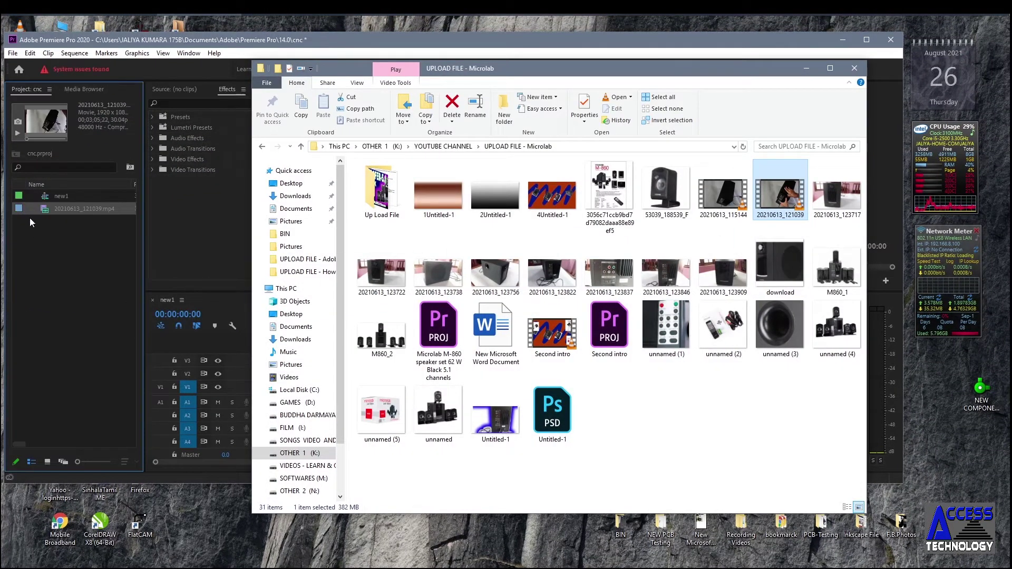
click(806, 68)
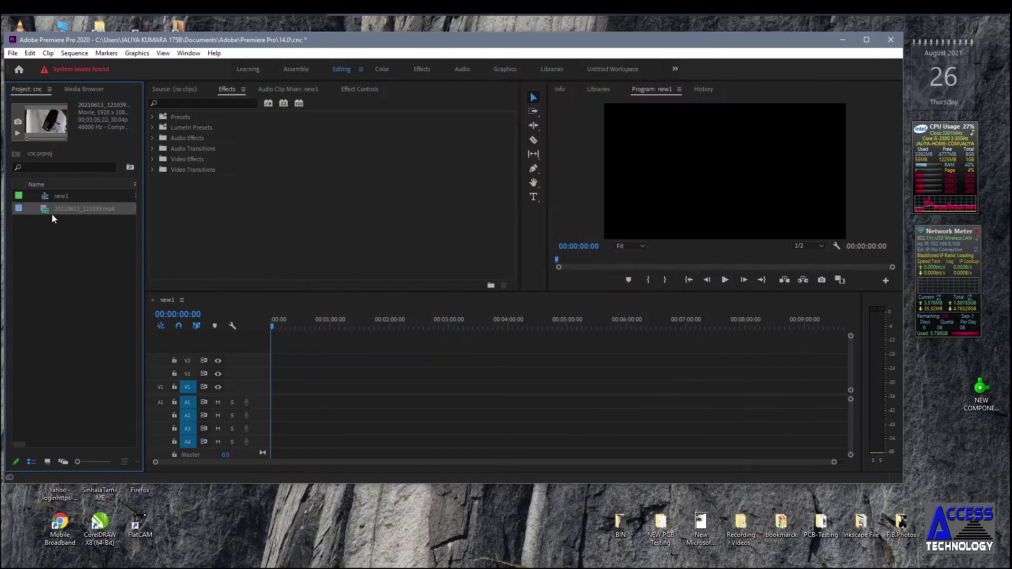
Place the clip at the start of new1, keep the existing sequence settings, and enlarge V1.
drag(46, 209, 311, 362)
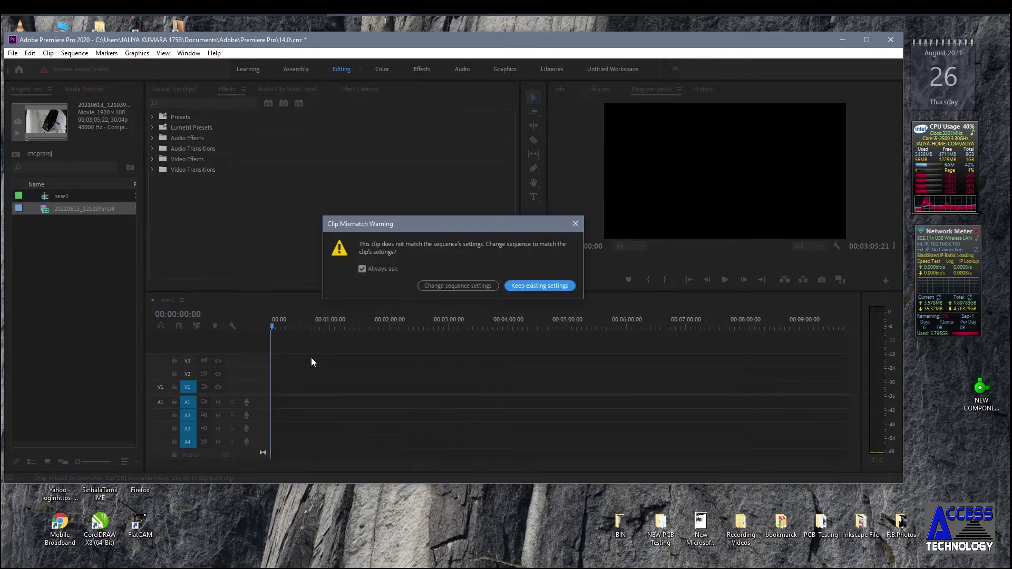
drag(486, 224, 490, 146)
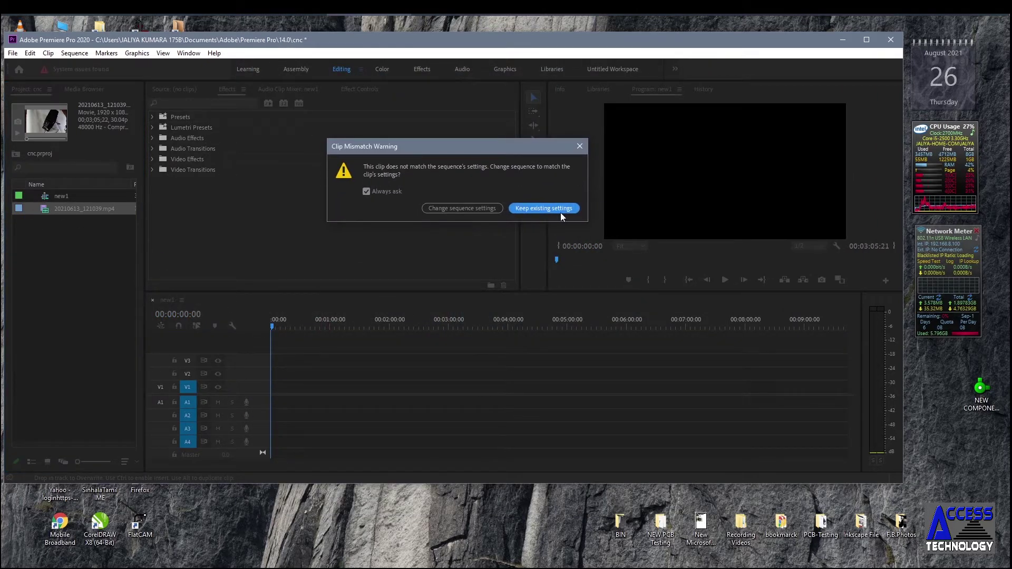
click(546, 210)
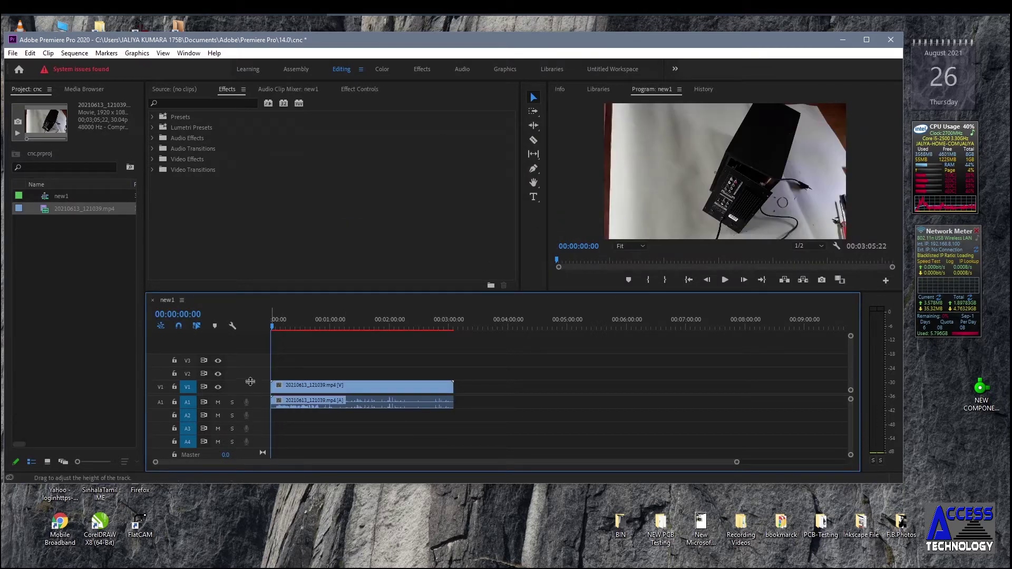
drag(259, 395, 259, 419)
key(space)
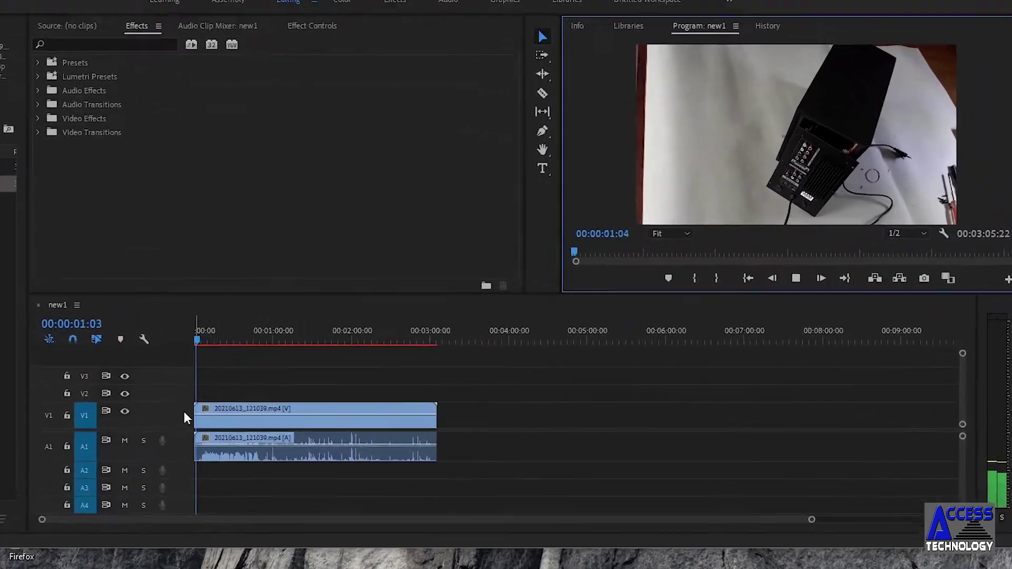
click(804, 279)
click(544, 90)
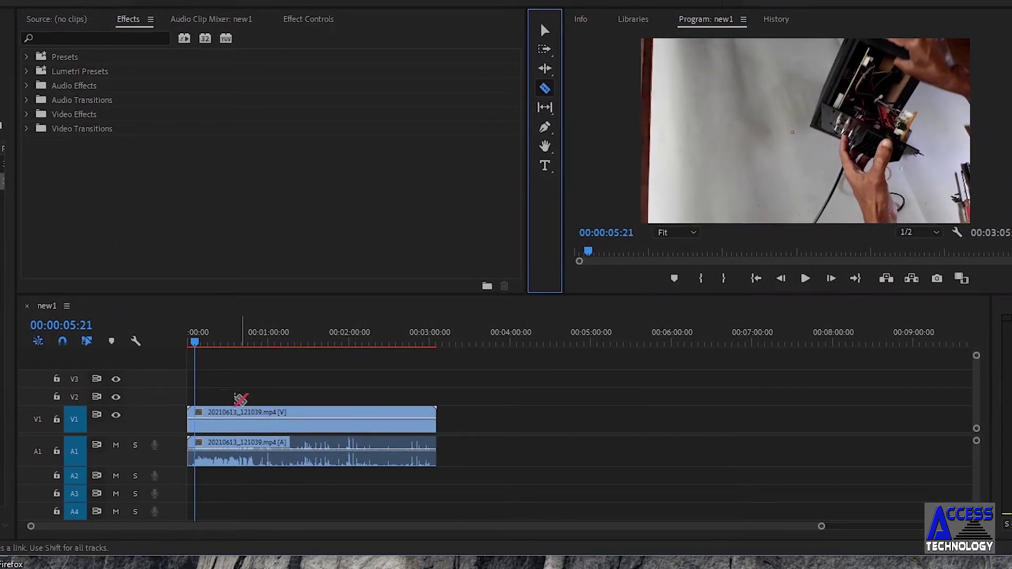
click(264, 417)
click(546, 31)
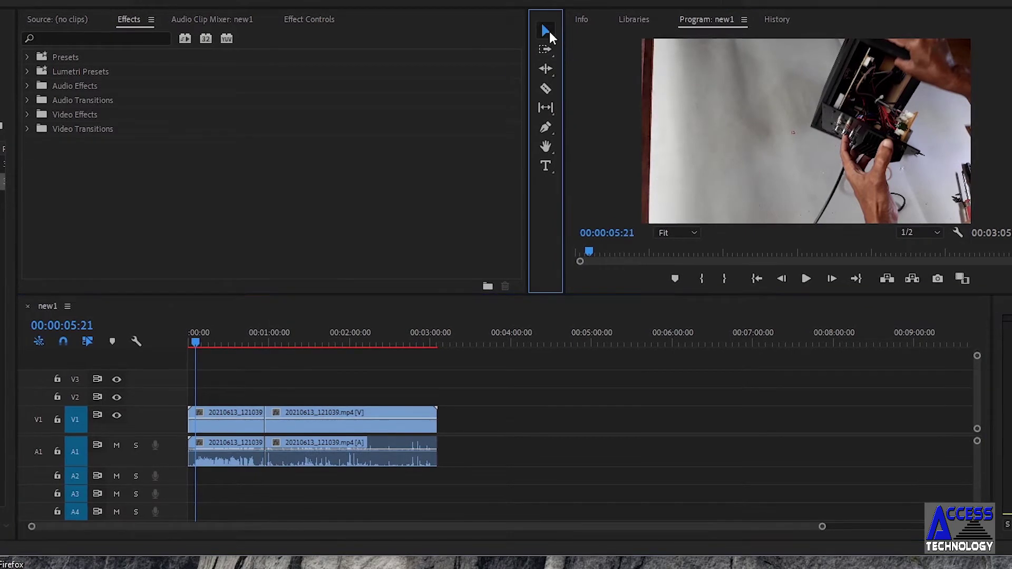
click(338, 422)
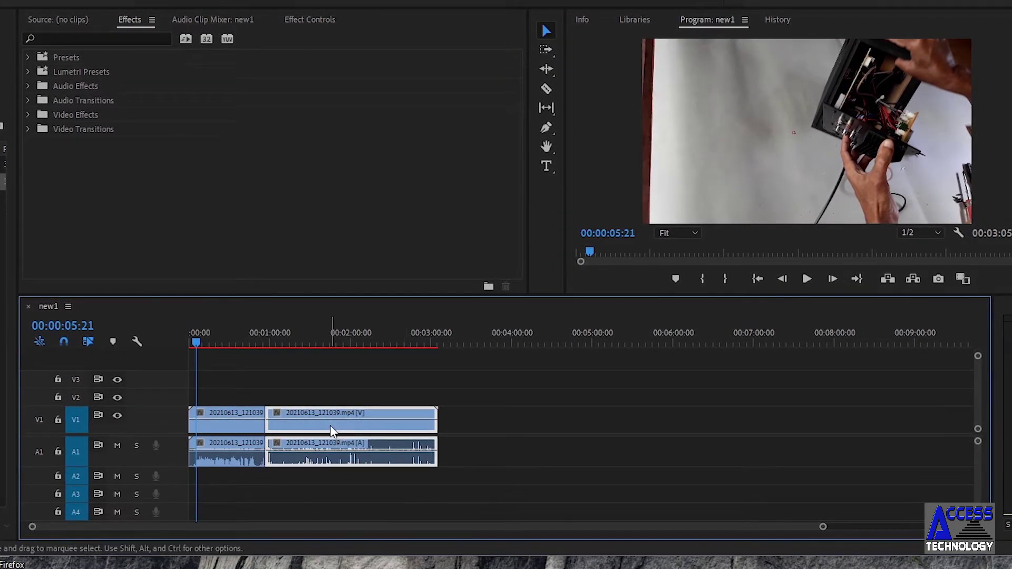
drag(307, 463, 372, 464)
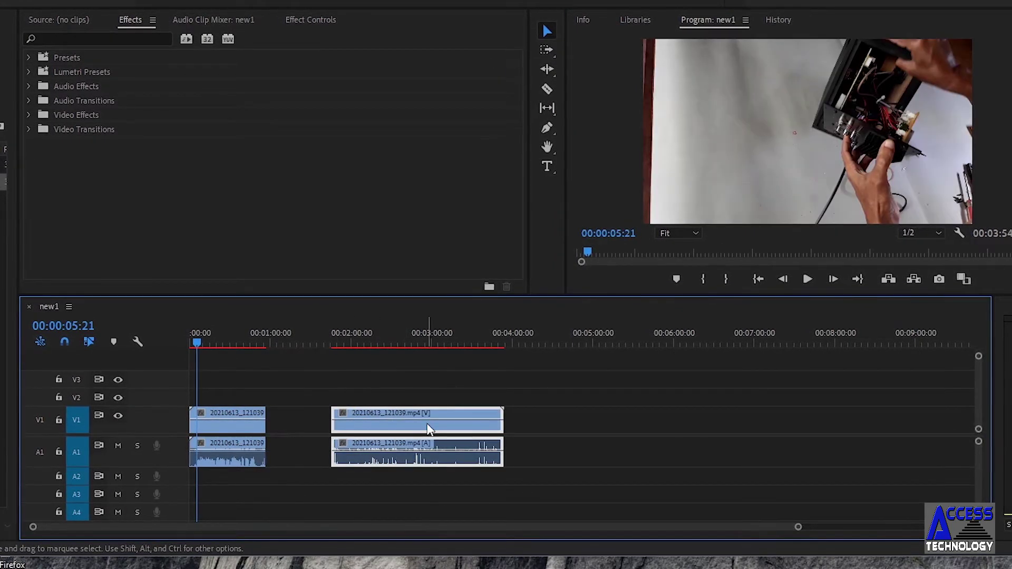
right_click(428, 426)
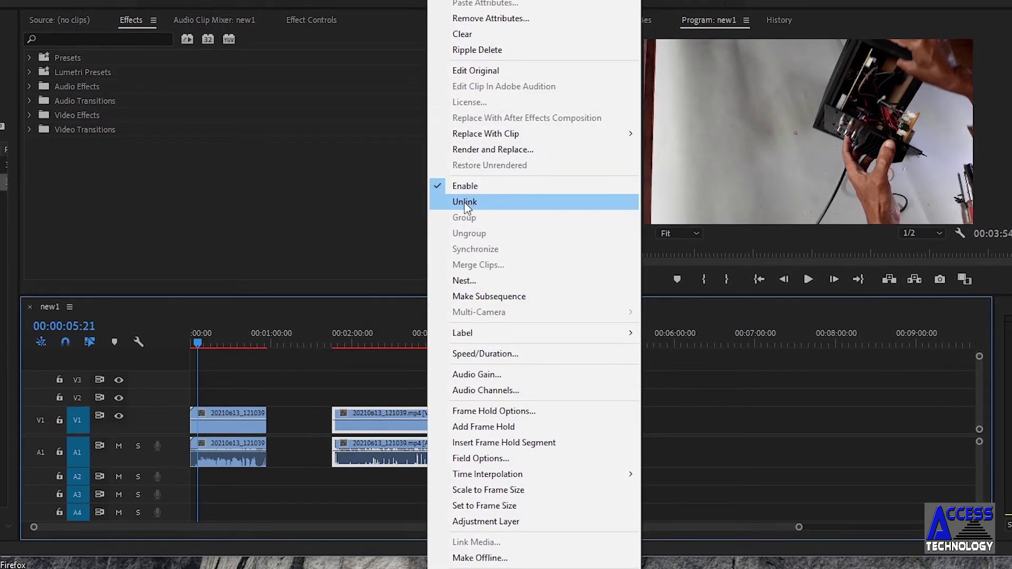
click(481, 201)
click(446, 459)
click(442, 435)
mouse_move(442, 435)
mouse_down()
mouse_move(406, 463)
mouse_move(414, 466)
mouse_up()
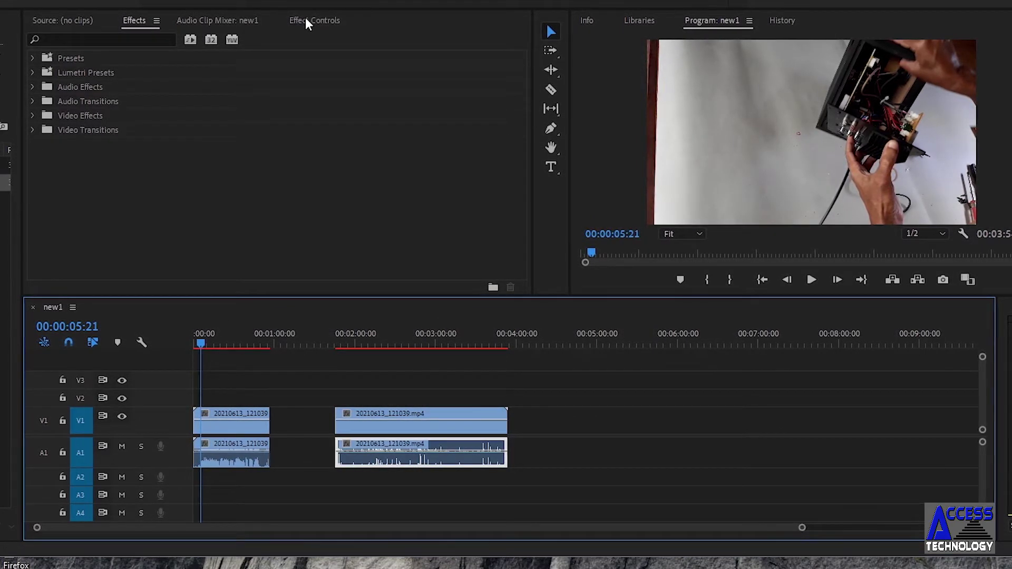
Adjust the Audio 1 fader in the Audio Clip Mixer while the sequence plays.
click(211, 21)
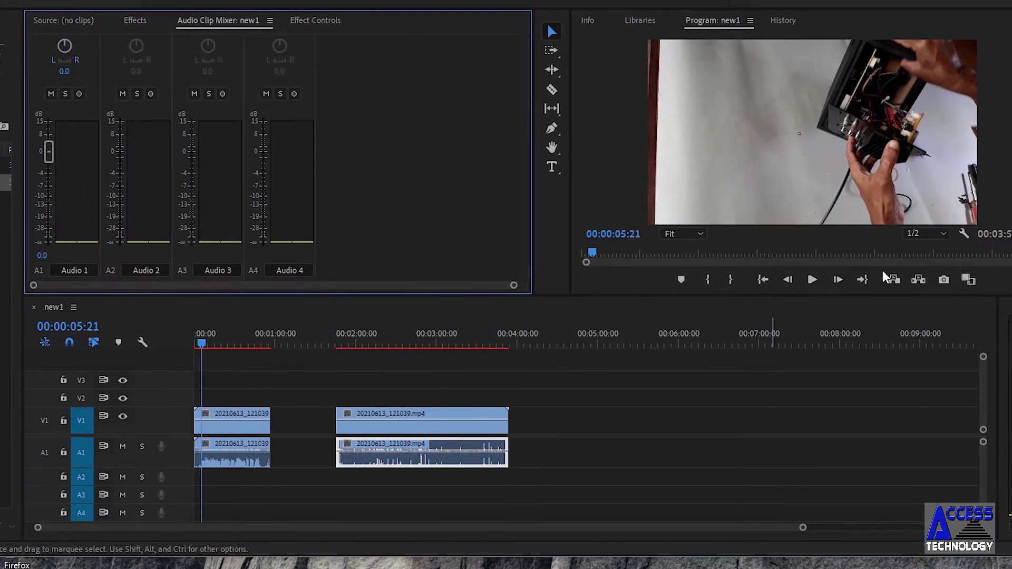
click(812, 280)
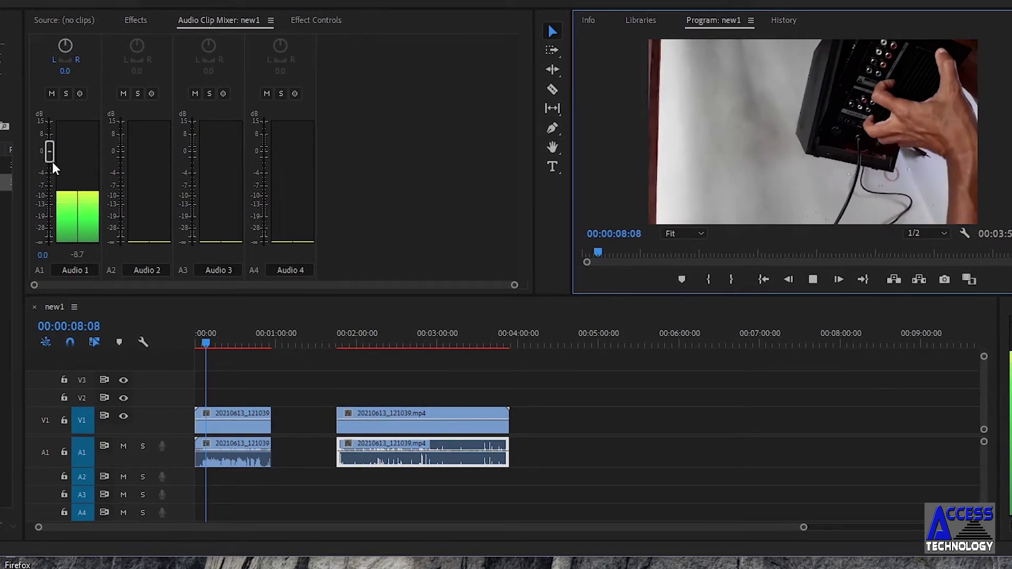
mouse_move(49, 153)
mouse_down()
mouse_move(44, 232)
mouse_move(43, 152)
mouse_up()
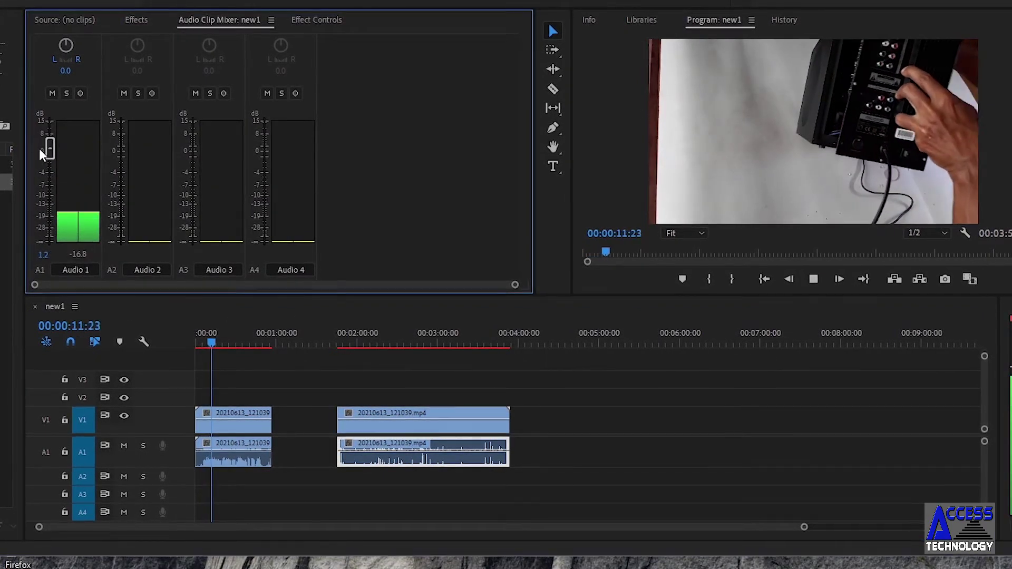
click(814, 279)
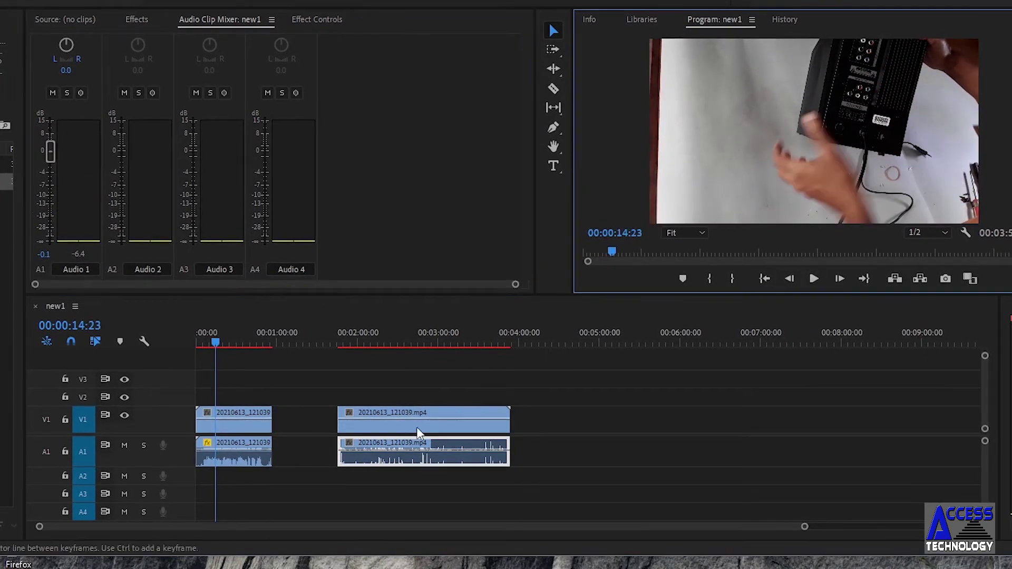
click(137, 19)
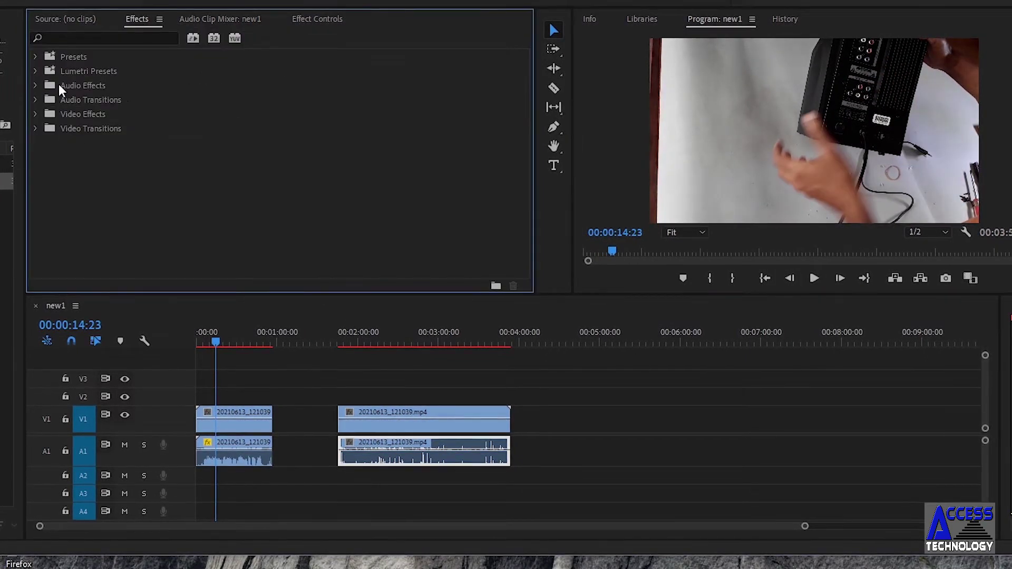
Reveal Cube Spin under Video Transitions > 3D Motion and play the second clip from 01:43:14.
click(36, 128)
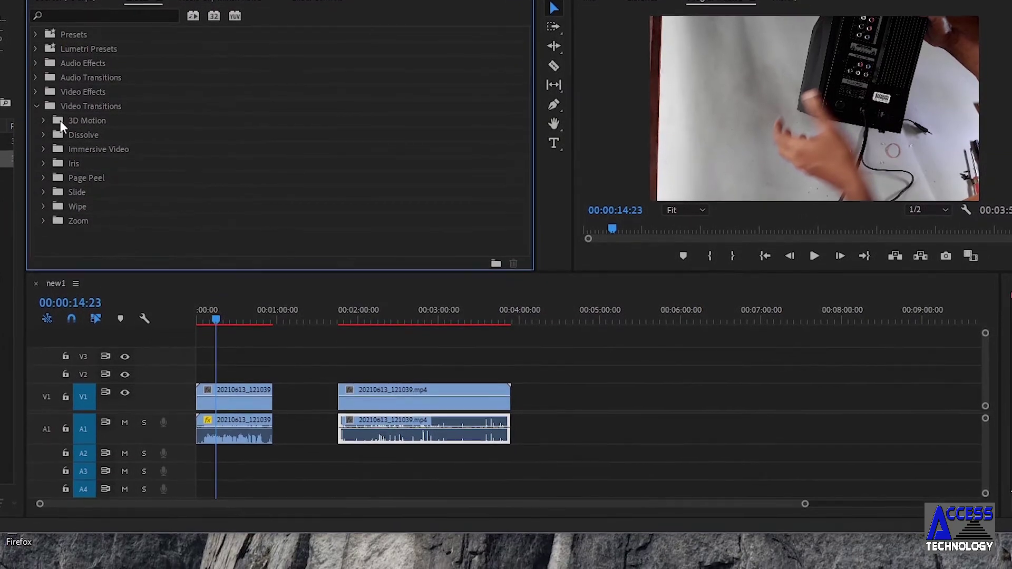
click(43, 128)
click(77, 133)
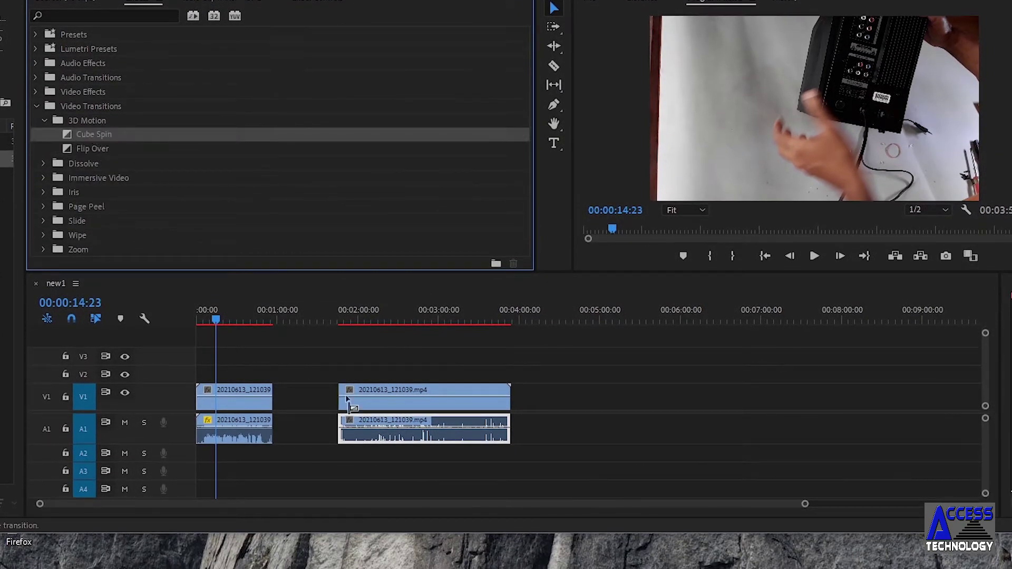
click(336, 322)
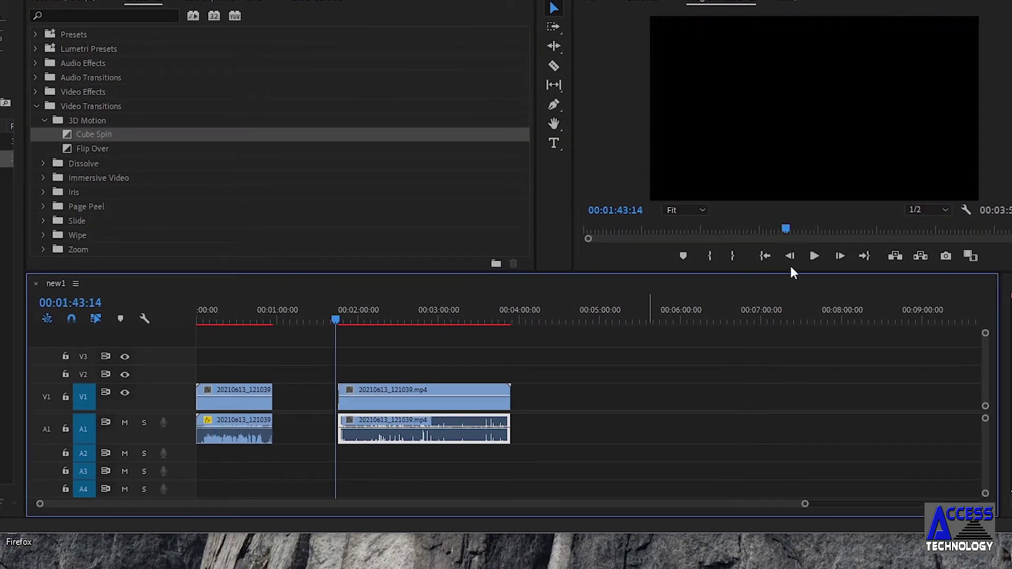
click(815, 257)
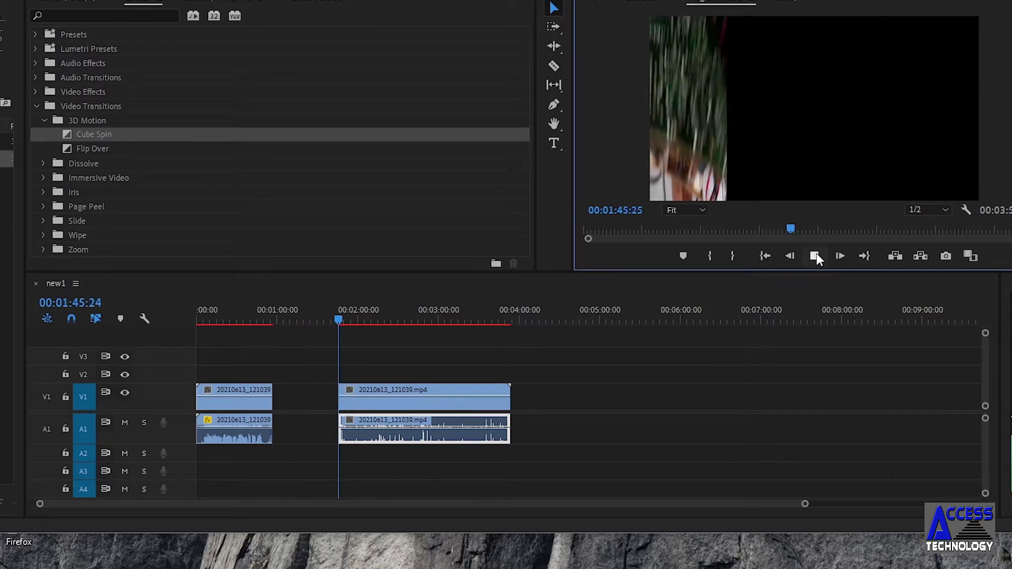
click(816, 256)
Drag the second V1 clip's start earlier so it begins before its audio.
click(404, 394)
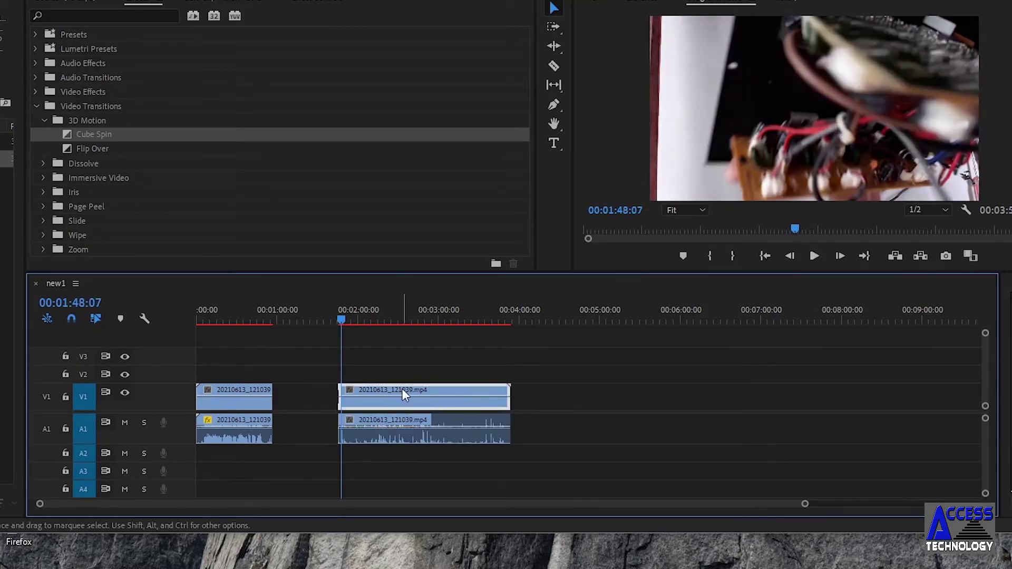
drag(510, 397, 536, 413)
drag(339, 395, 306, 401)
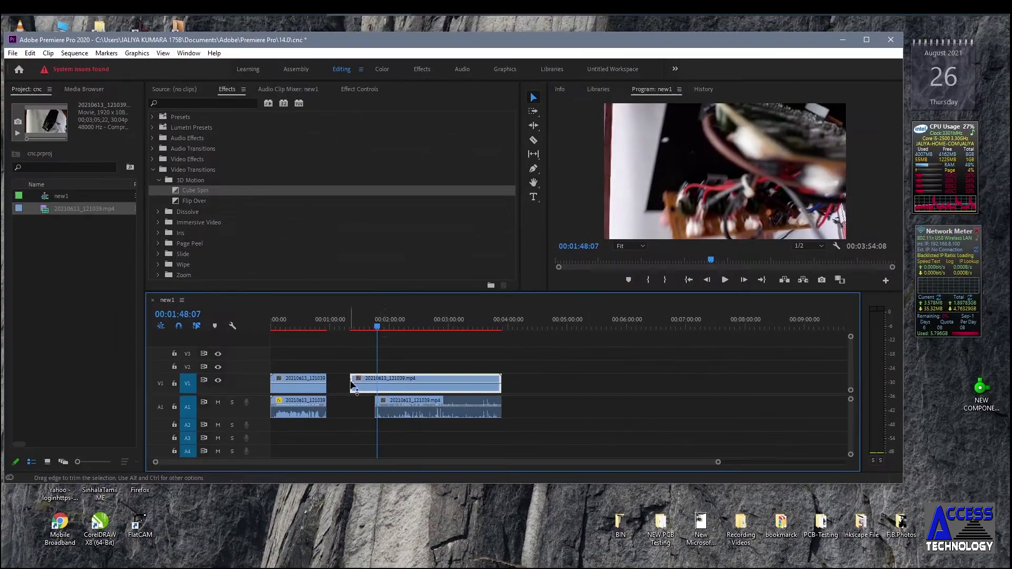
drag(381, 330, 350, 331)
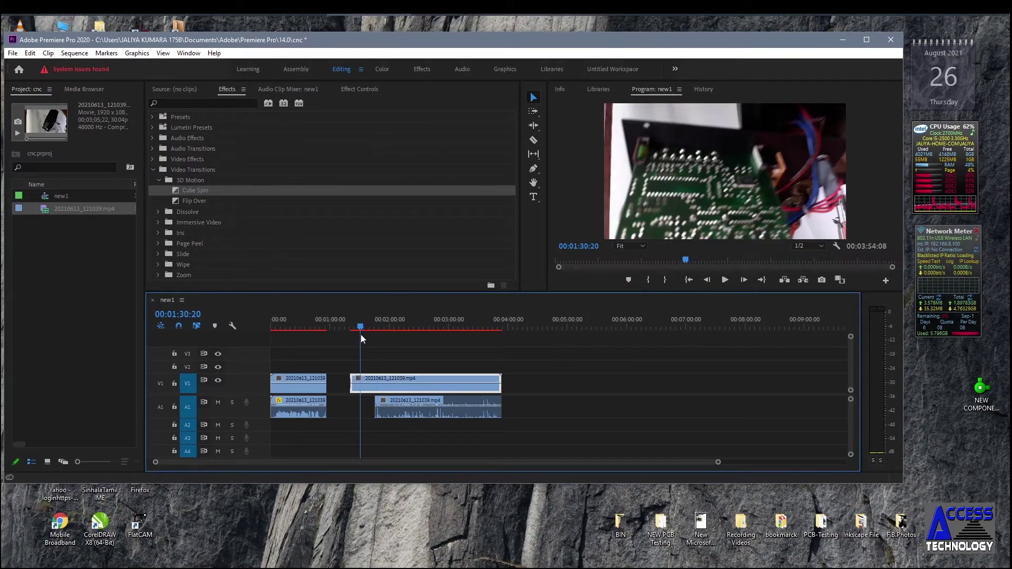
Create a new 1920×1080 Color Matte from the Project panel.
right_click(76, 287)
mouse_move(188, 335)
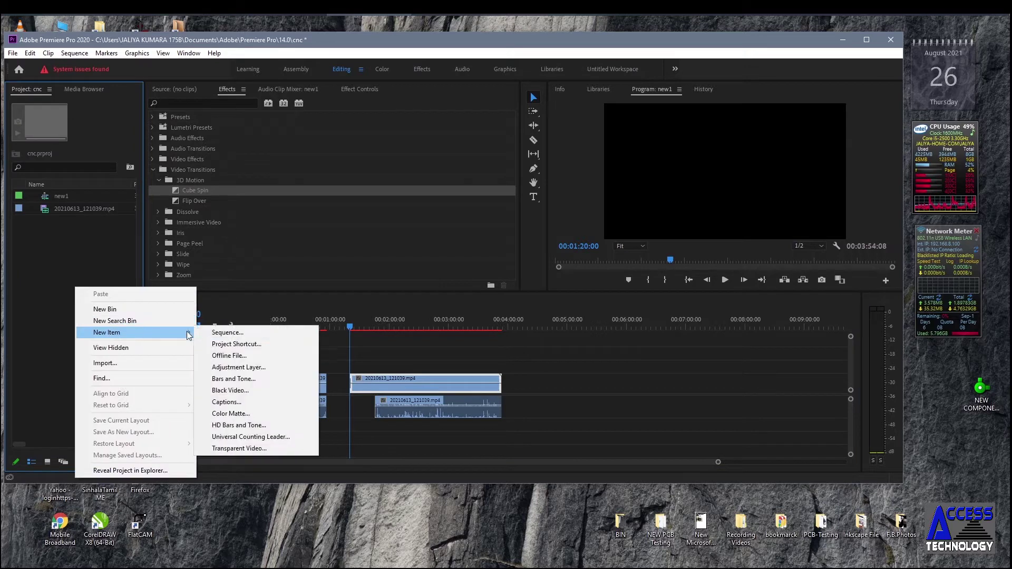
click(233, 414)
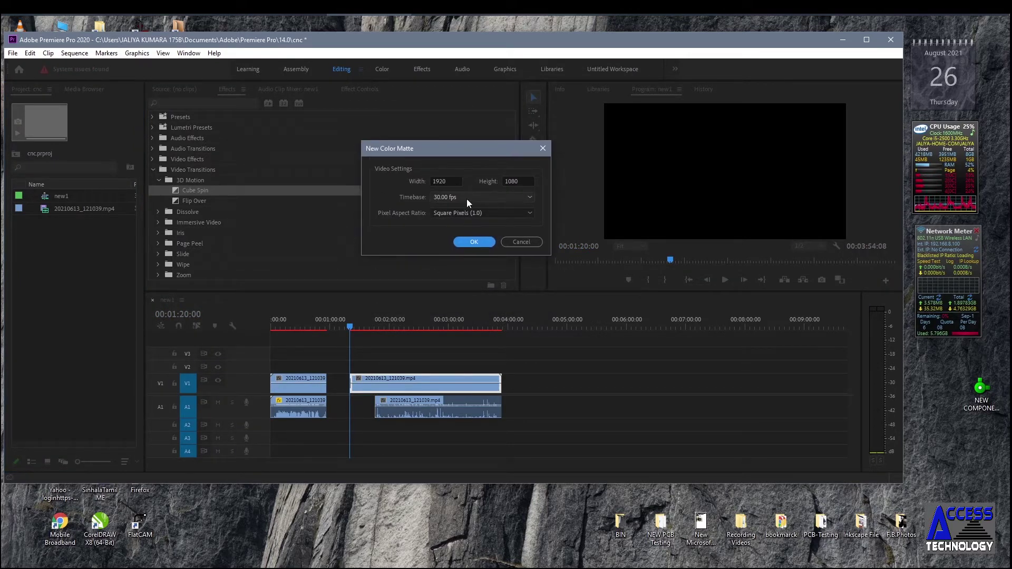
click(474, 242)
Make the matte deep blue 030FA5, keep the name Color Matte, and place it on V2.
click(474, 334)
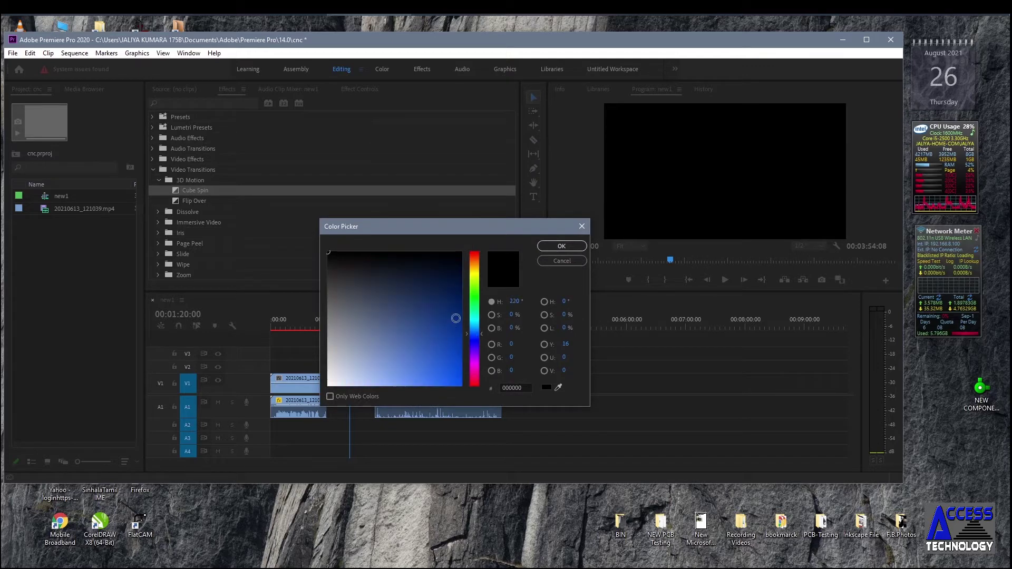
click(475, 339)
click(459, 338)
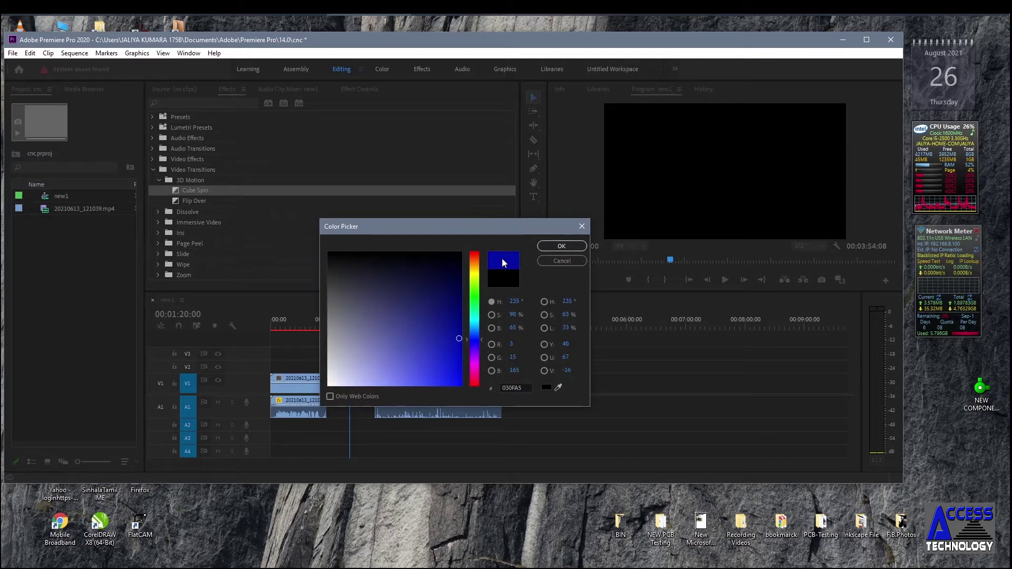
click(558, 246)
drag(465, 232, 486, 265)
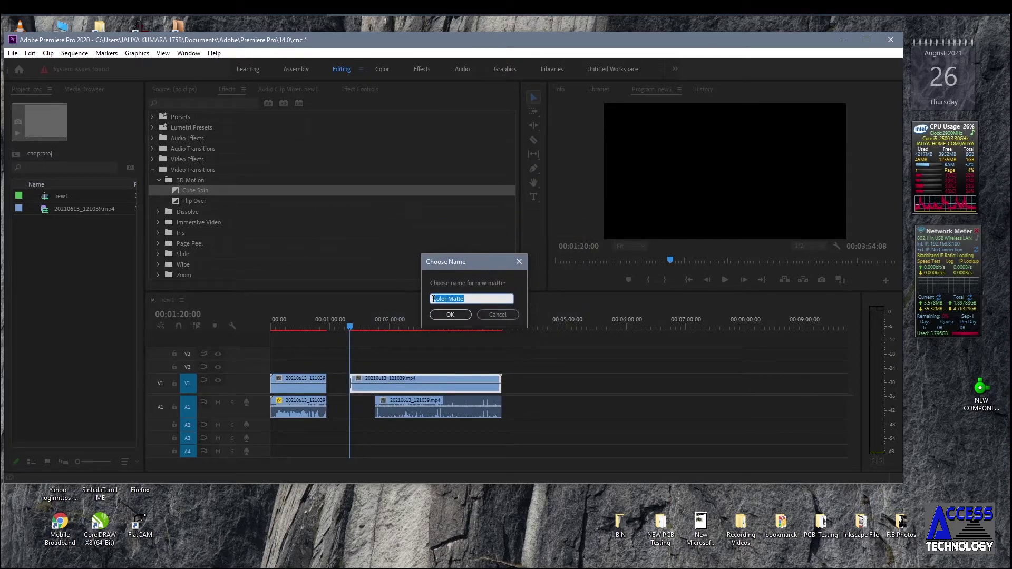
click(450, 314)
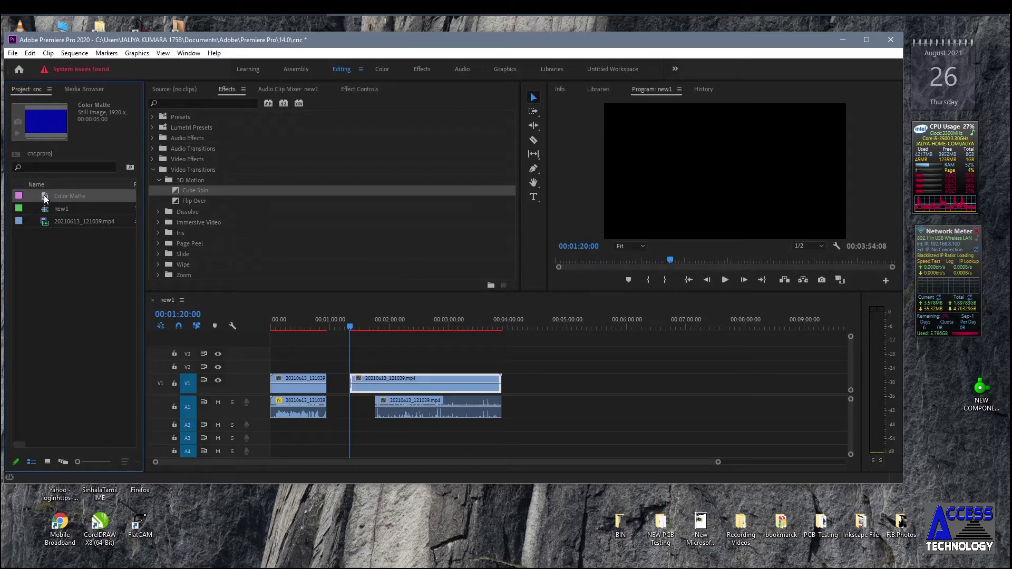
mouse_move(46, 198)
mouse_down()
mouse_move(353, 367)
mouse_move(457, 365)
mouse_up()
Scale the blue Color Matte down to a smaller box in the Program monitor.
click(374, 327)
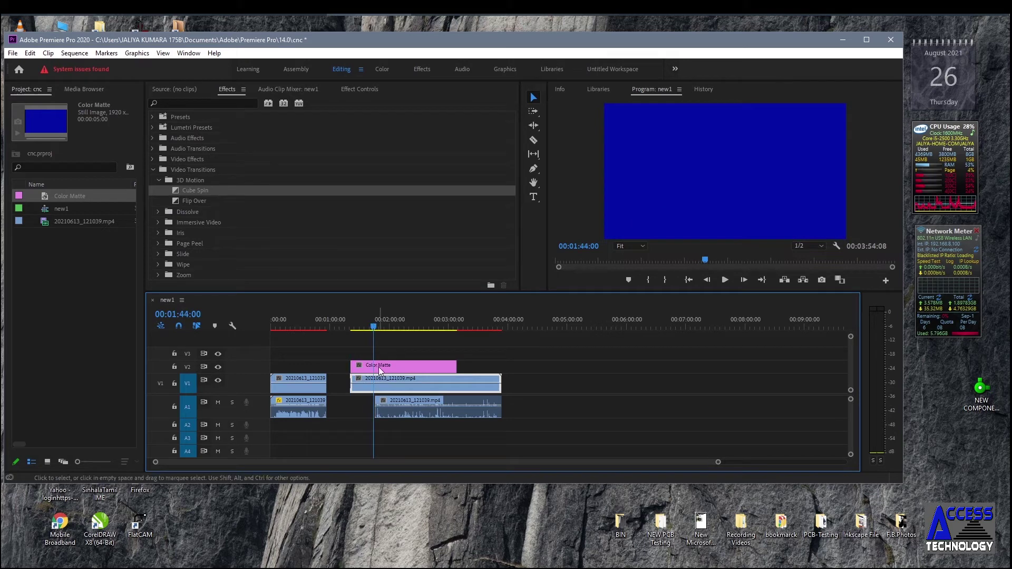
click(415, 367)
click(723, 169)
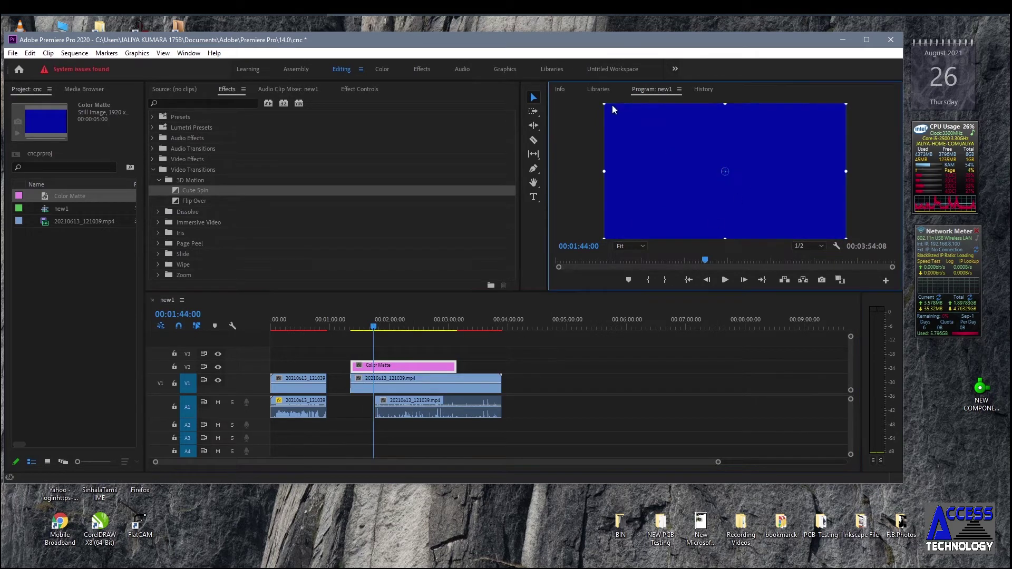
double_click(723, 172)
drag(706, 158, 658, 133)
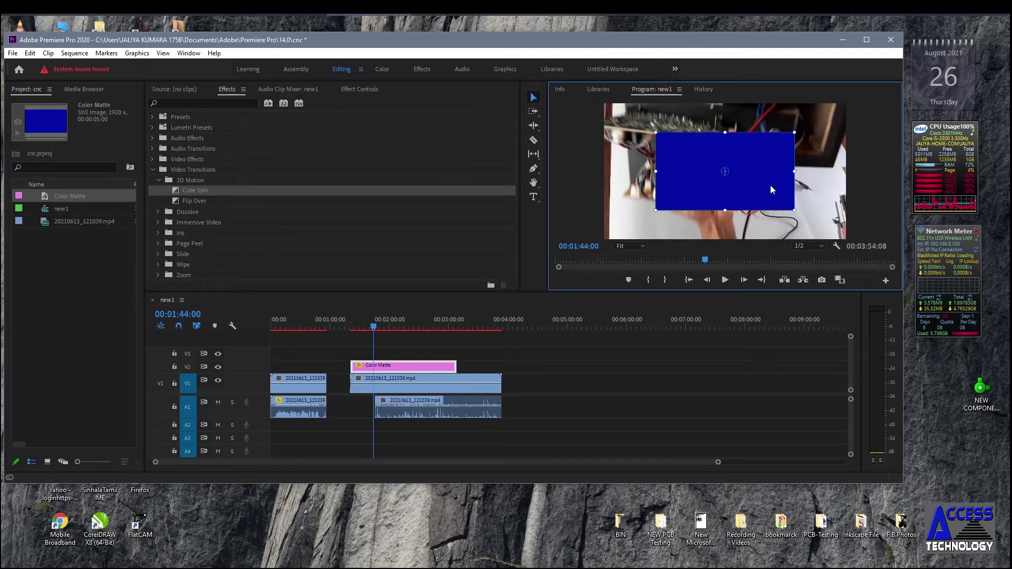
Apply Cube Spin to the second V1 clip and shift that clip slightly earlier.
drag(176, 192, 307, 319)
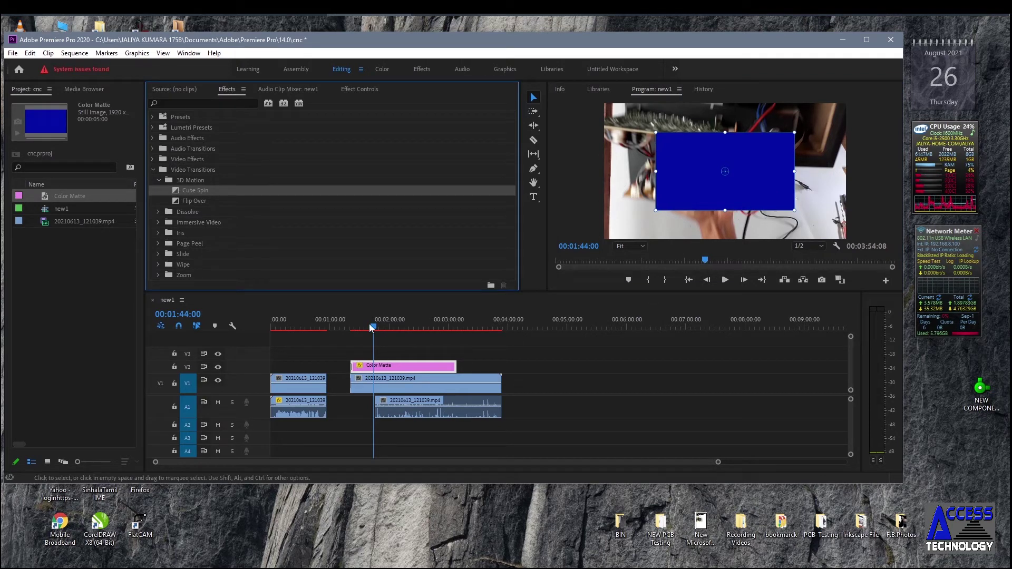
drag(357, 364, 353, 365)
click(341, 328)
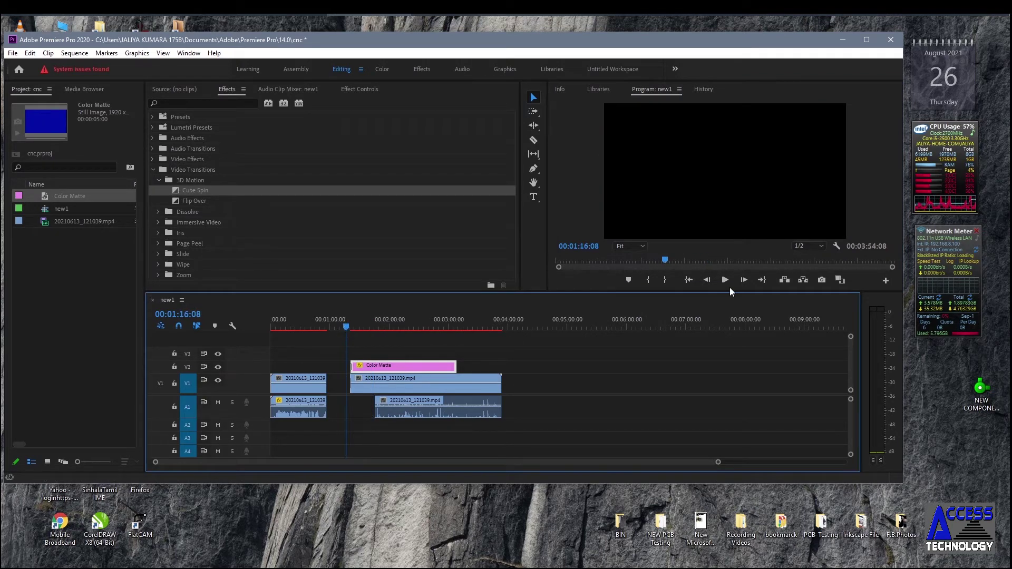
click(410, 385)
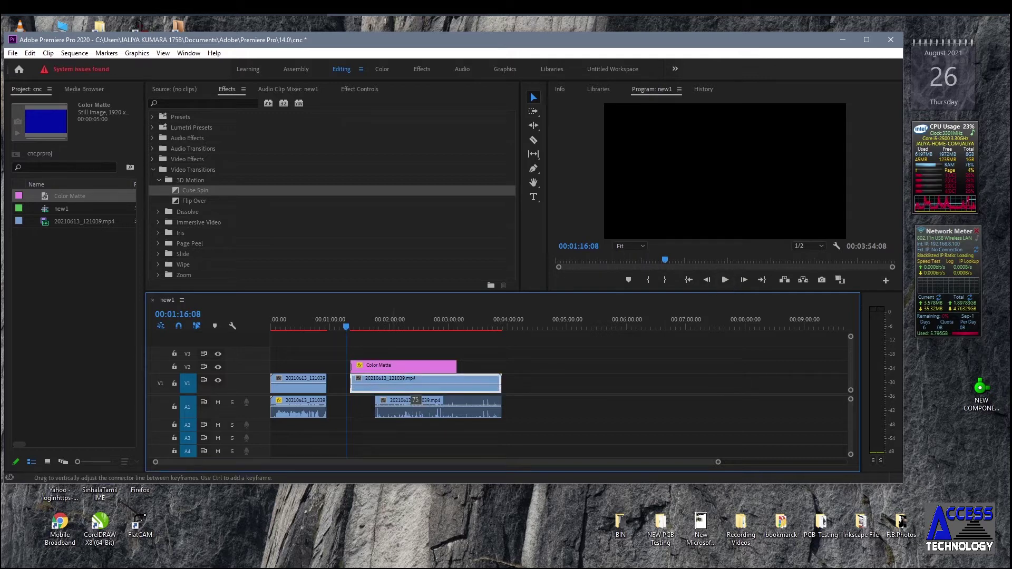
drag(418, 384, 402, 384)
Play the sequence to preview the blue box overlay, then zoom the timeline in.
click(725, 280)
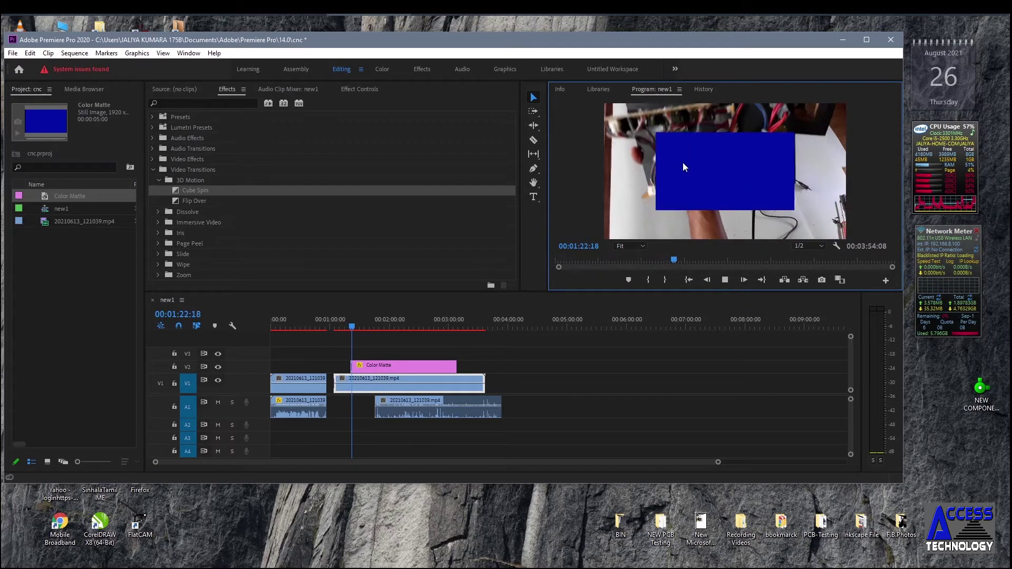
click(729, 280)
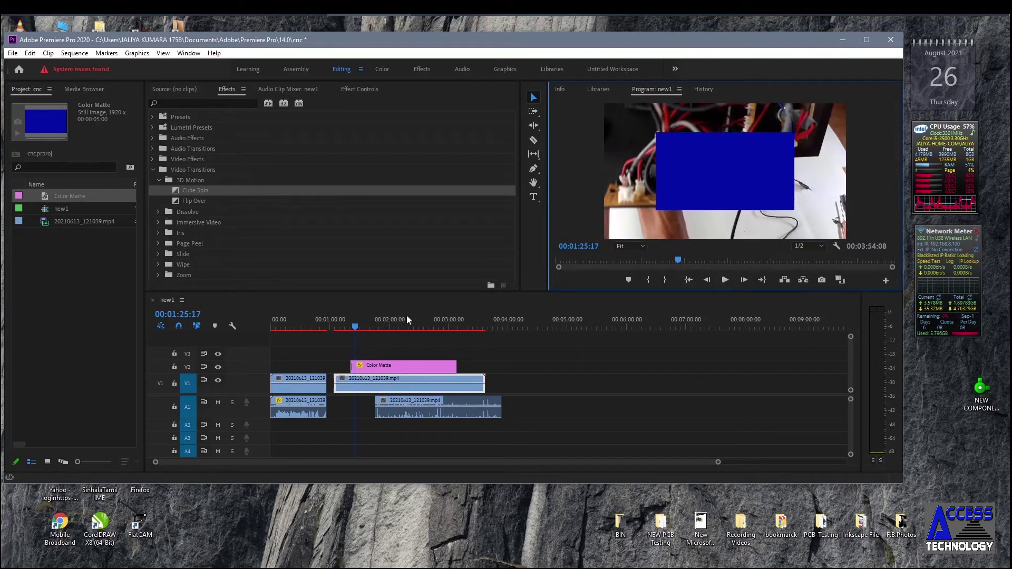
click(354, 327)
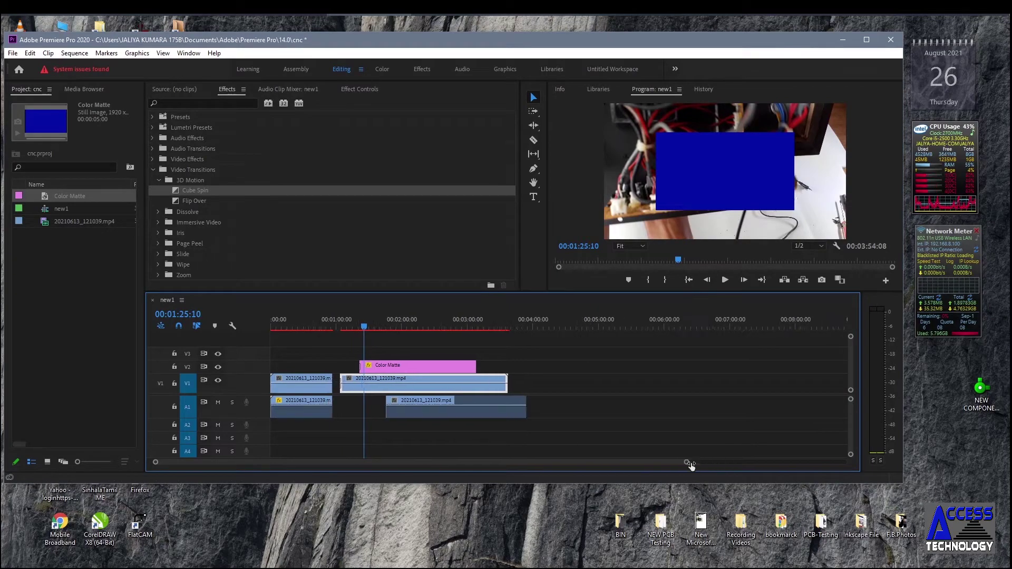
drag(718, 463, 562, 462)
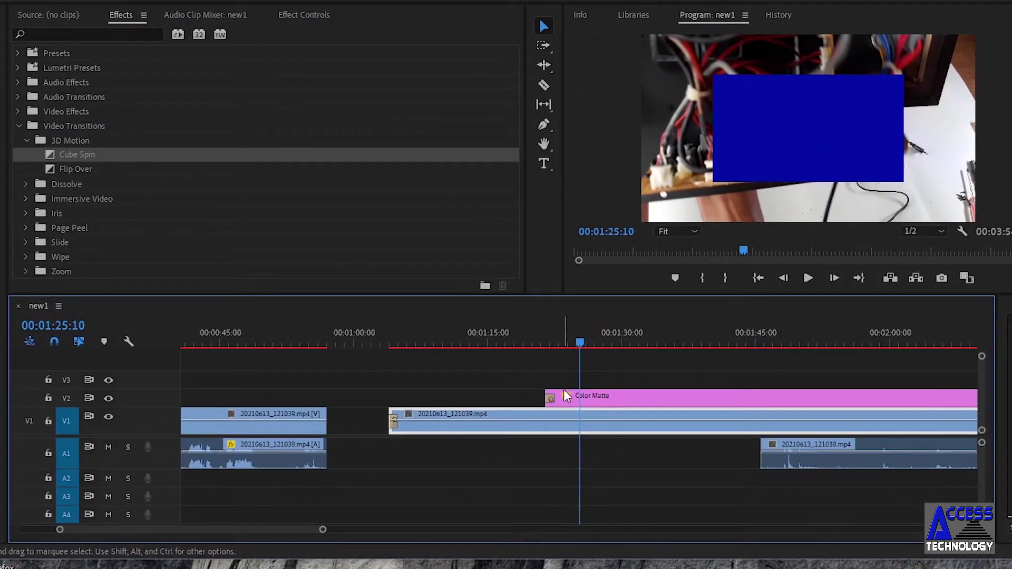
Clear the transition from the Color Matte clip on V2.
right_click(549, 400)
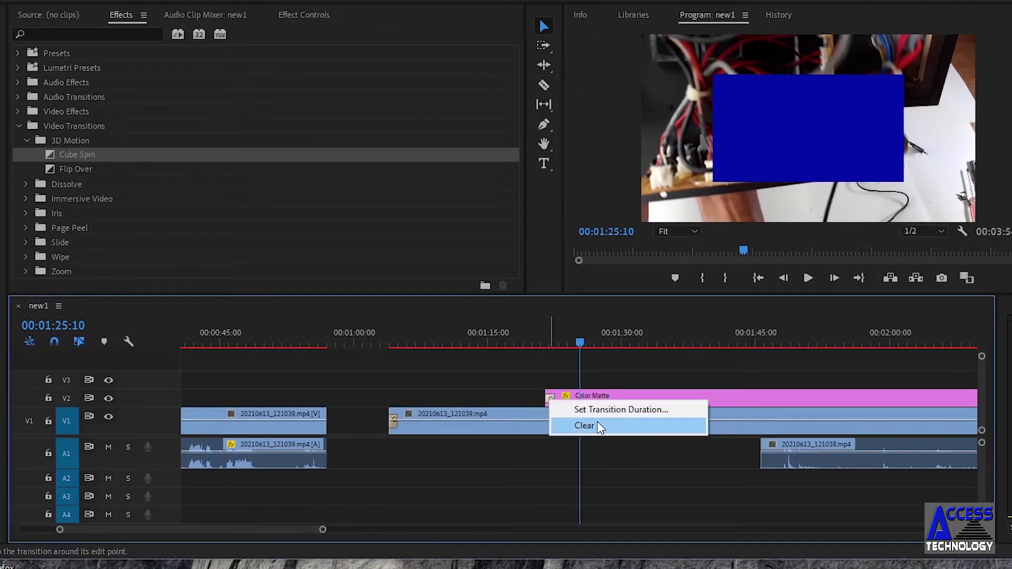
click(598, 424)
drag(581, 343, 256, 348)
click(396, 419)
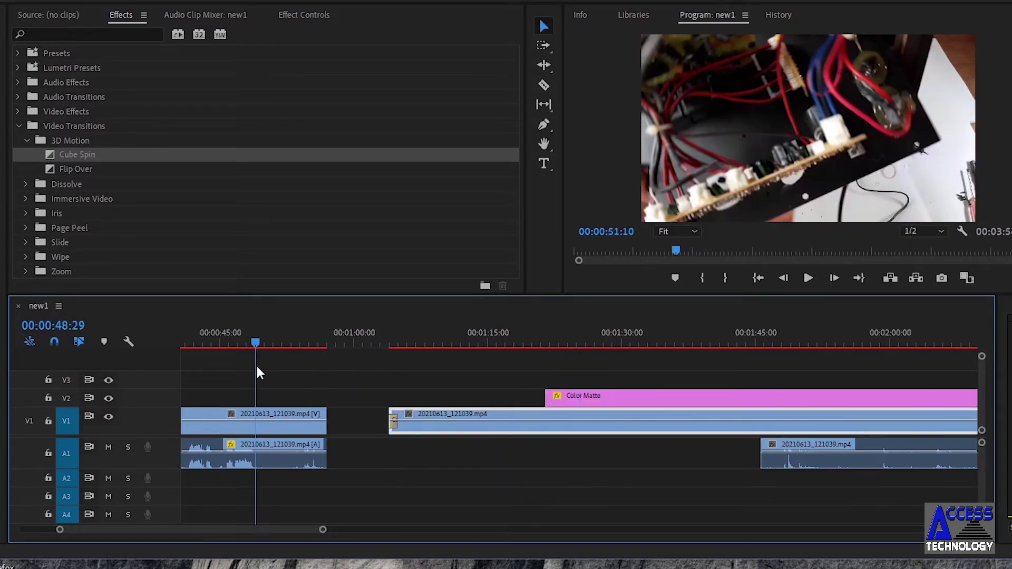
Fade the first clip's A1 audio to silence at 00:00:51:17 with the Audio Clip Mixer and play it back.
click(287, 454)
drag(157, 468, 157, 480)
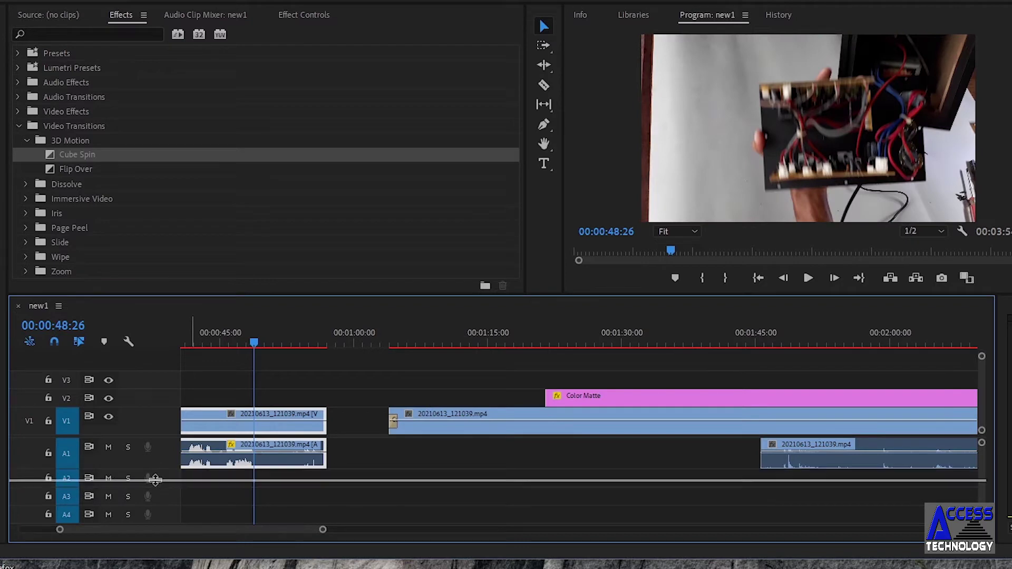
drag(247, 487, 248, 457)
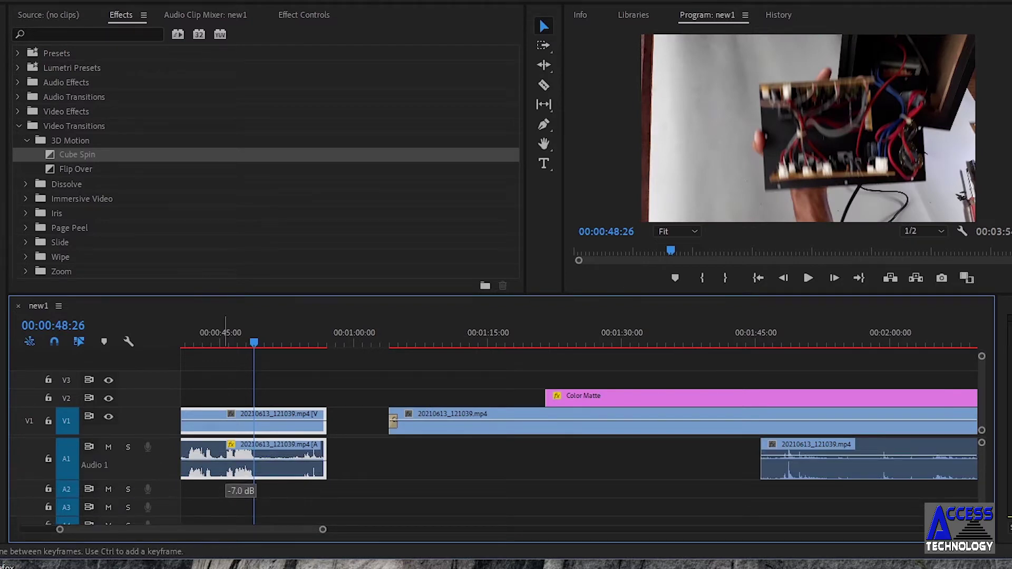
click(233, 16)
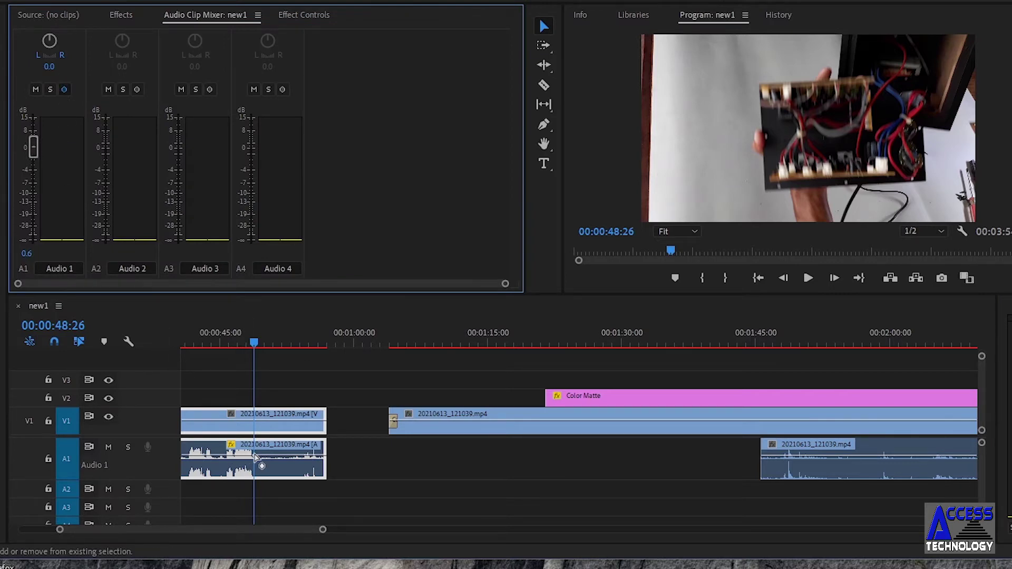
click(279, 348)
drag(31, 150, 119, 240)
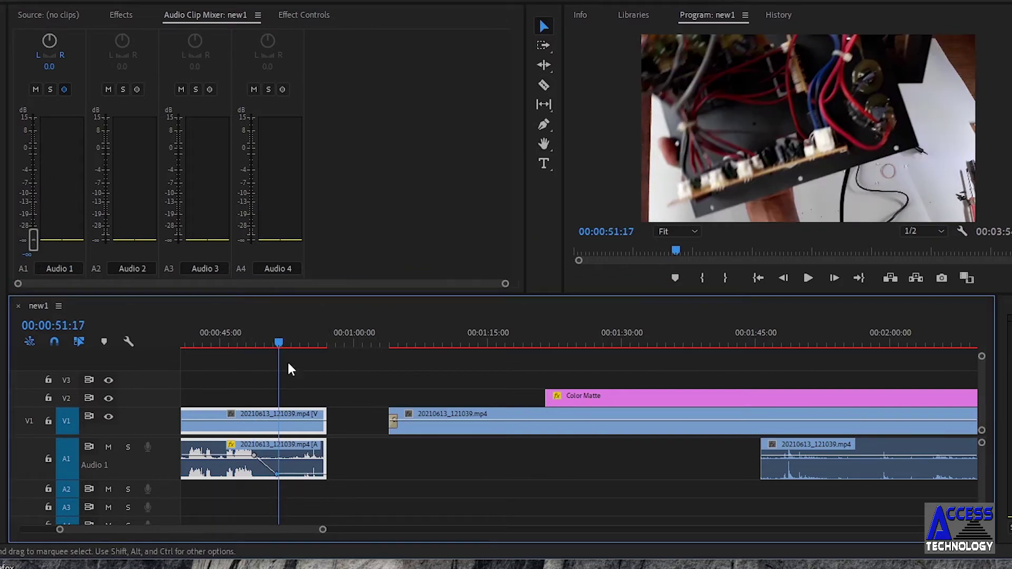
click(248, 344)
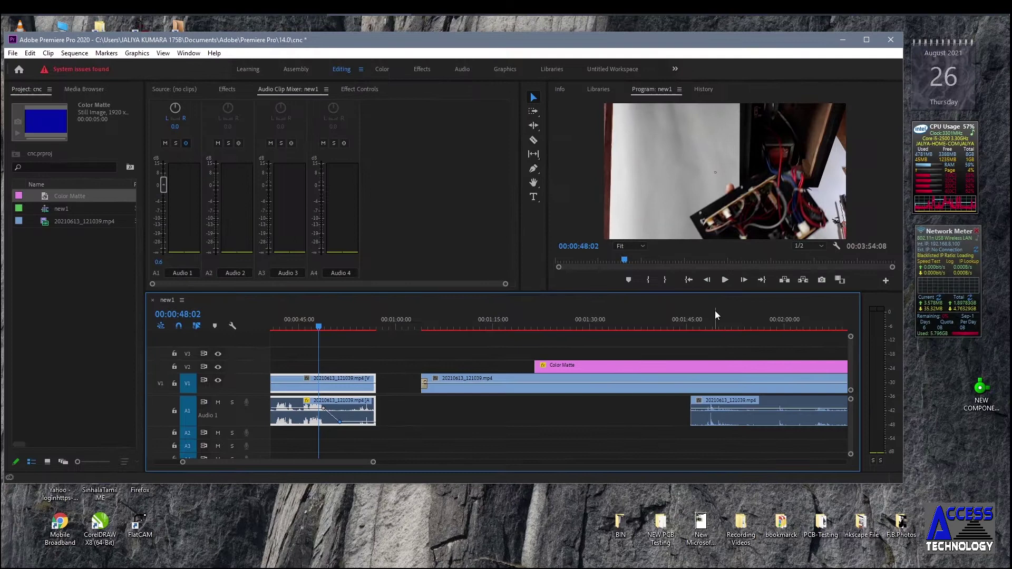
click(725, 280)
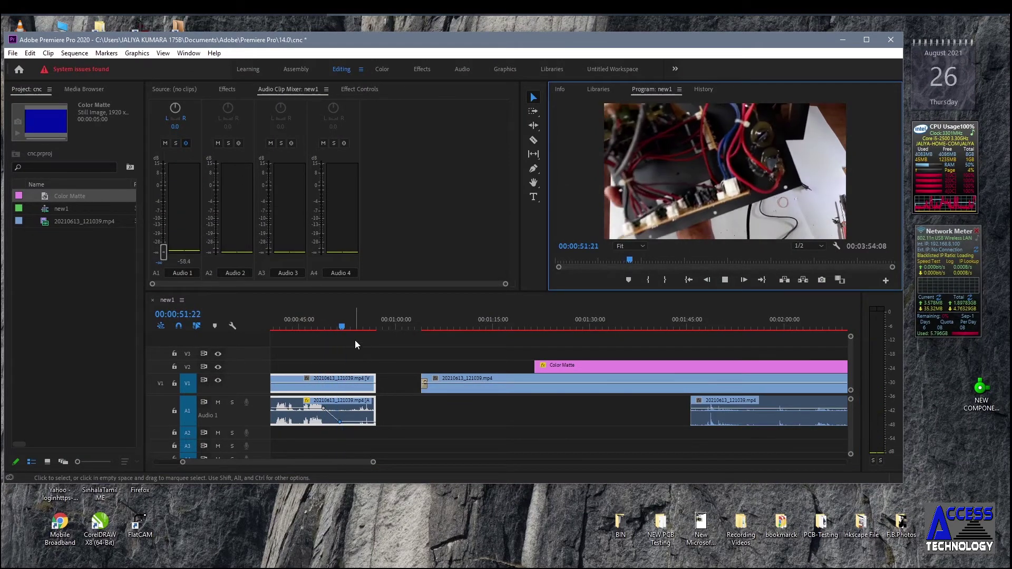
Play the sequence from 00:00:46:01 to check the audio fade.
click(306, 327)
key(space)
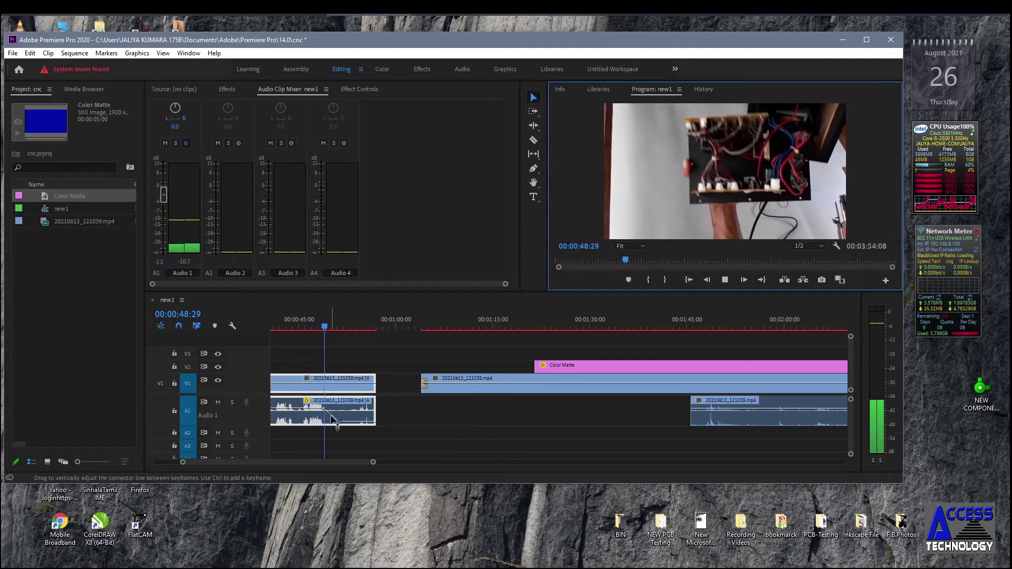
click(725, 283)
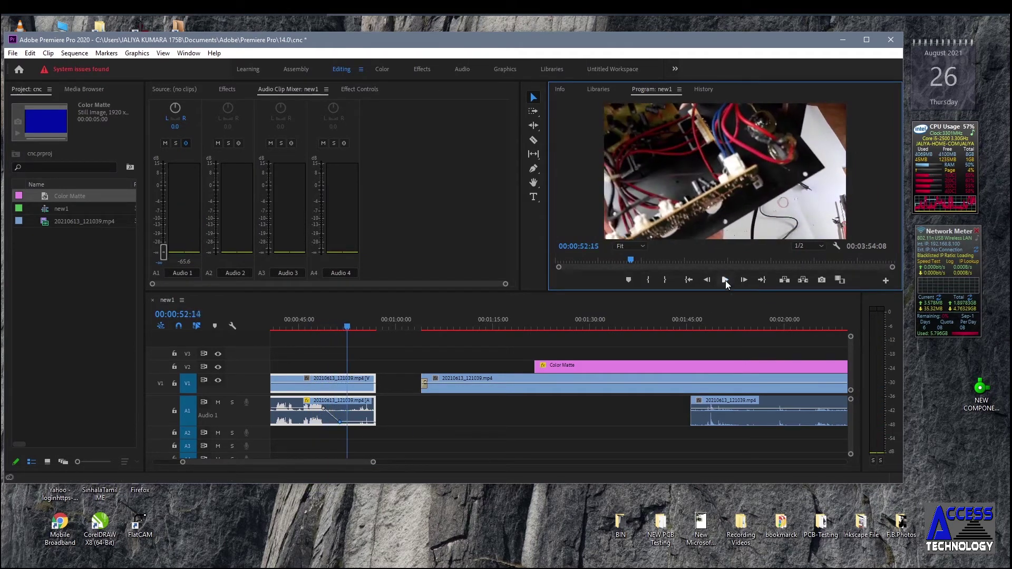
Dismiss the screen recorder's options and bring up the File menu.
right_click(839, 16)
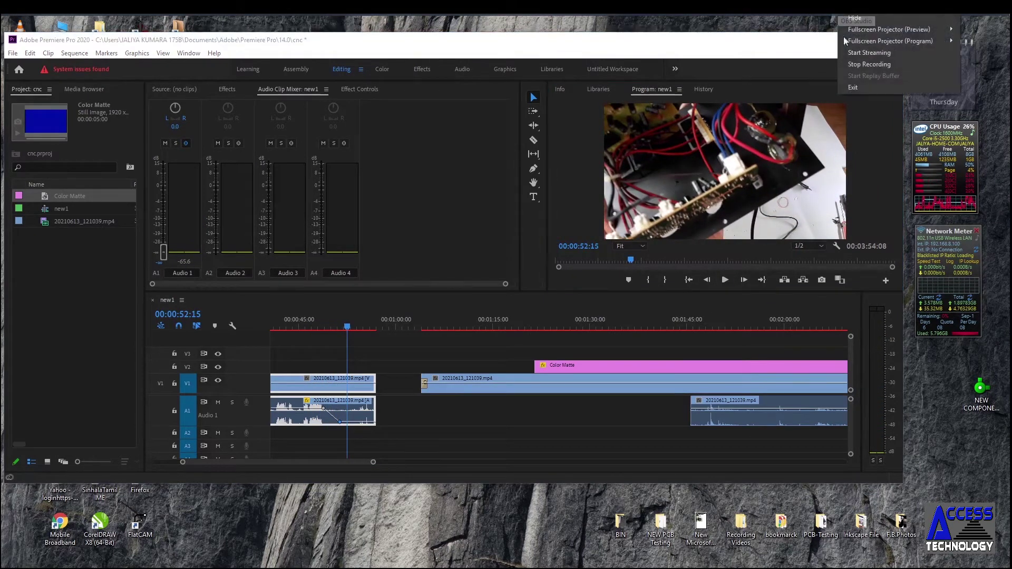
click(694, 42)
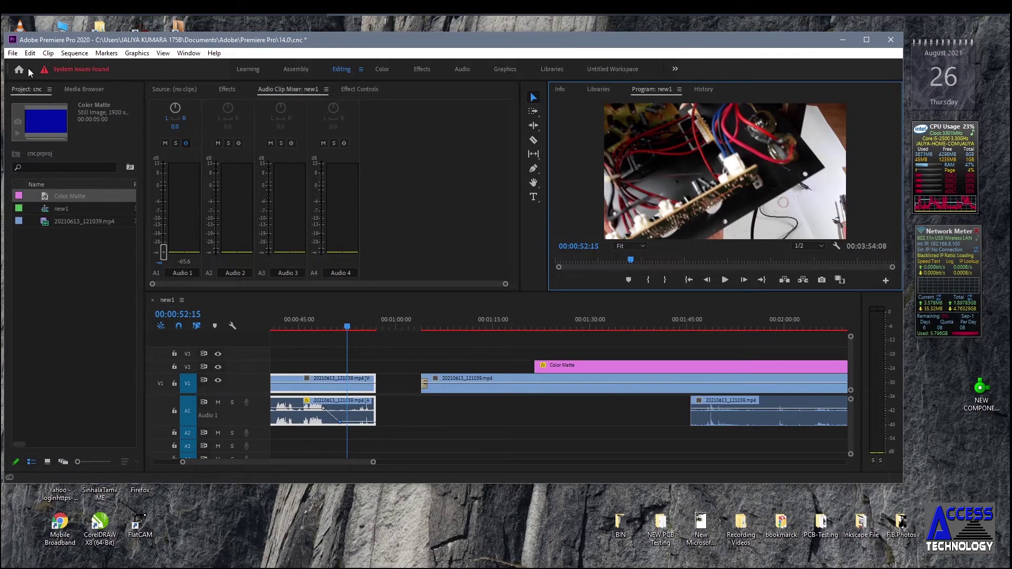
click(13, 54)
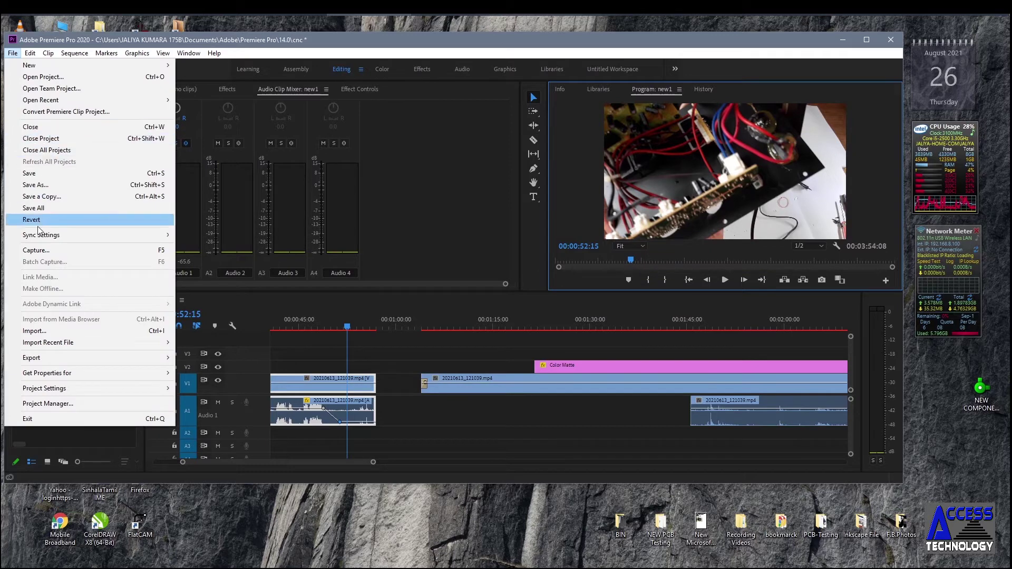
Create a new legacy title, Title 01, with the default 1920×1080 settings.
mouse_move(210, 59)
mouse_move(13, 53)
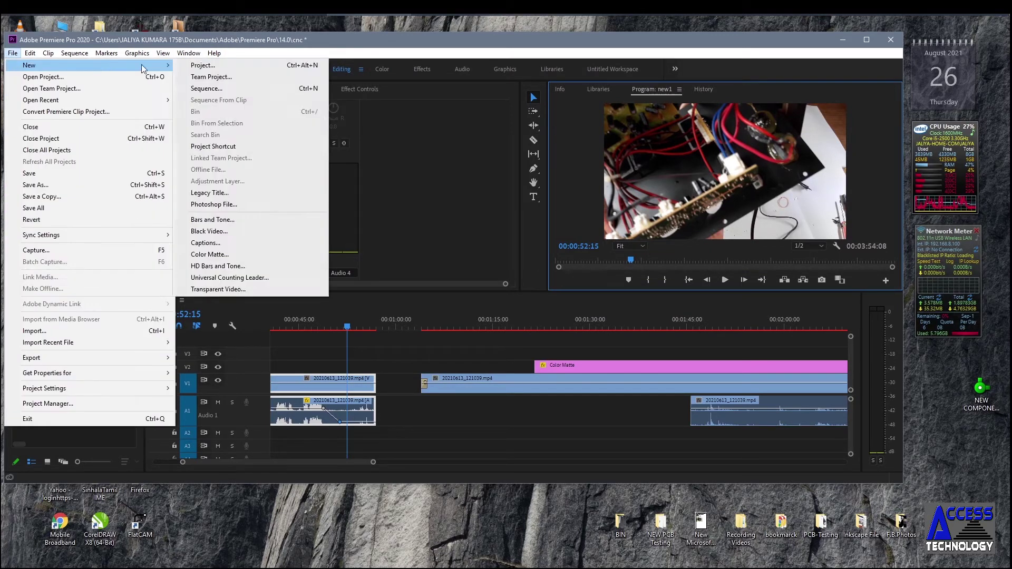
click(224, 194)
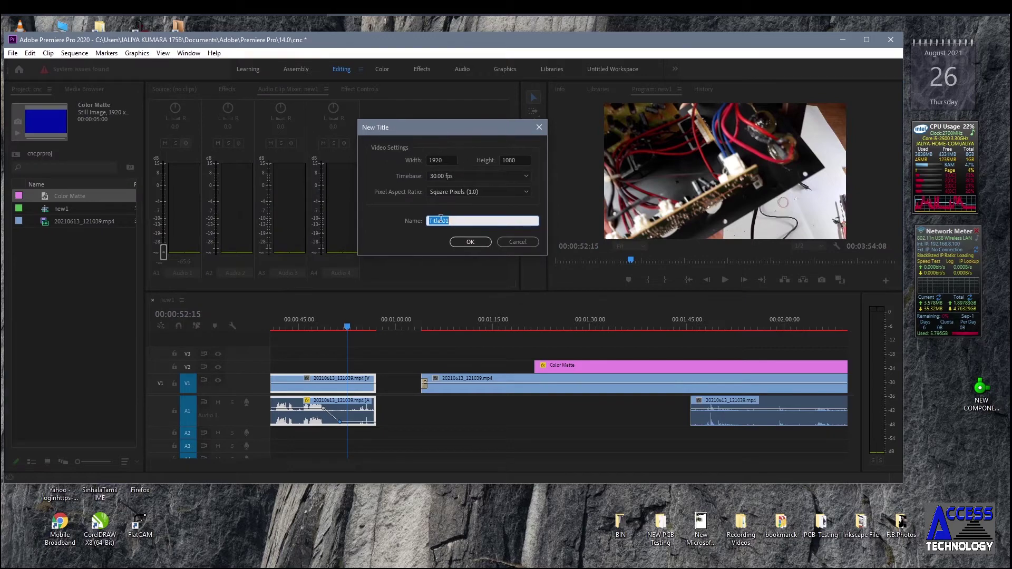
click(467, 242)
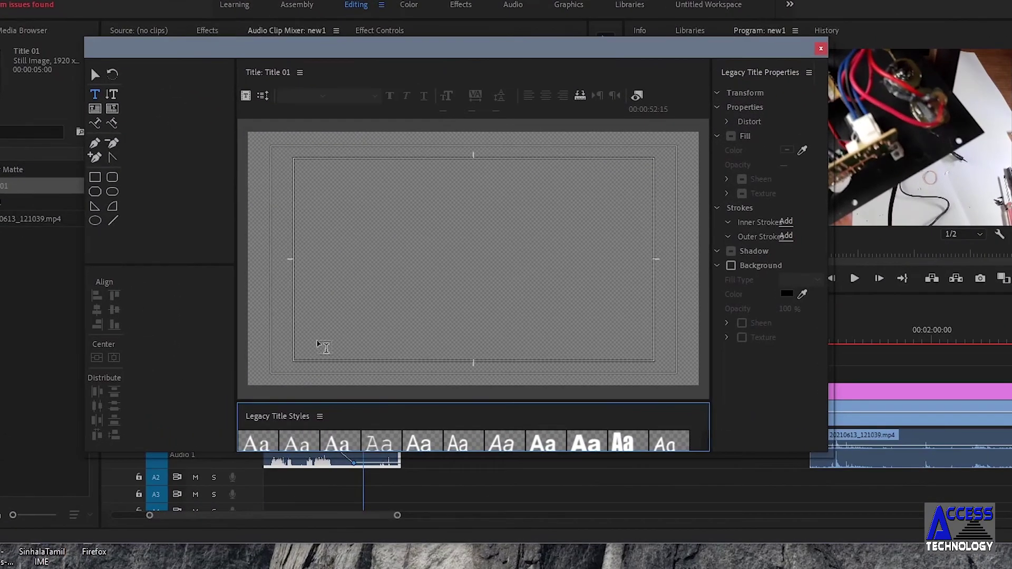
Start a horizontal text box near the title's top-left and set its font to Arial.
click(95, 95)
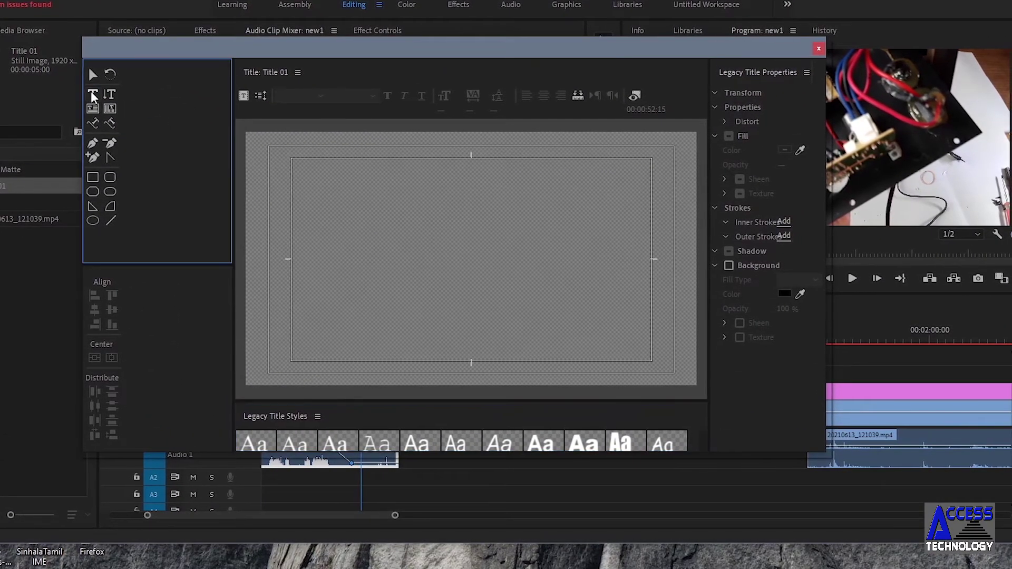
click(342, 168)
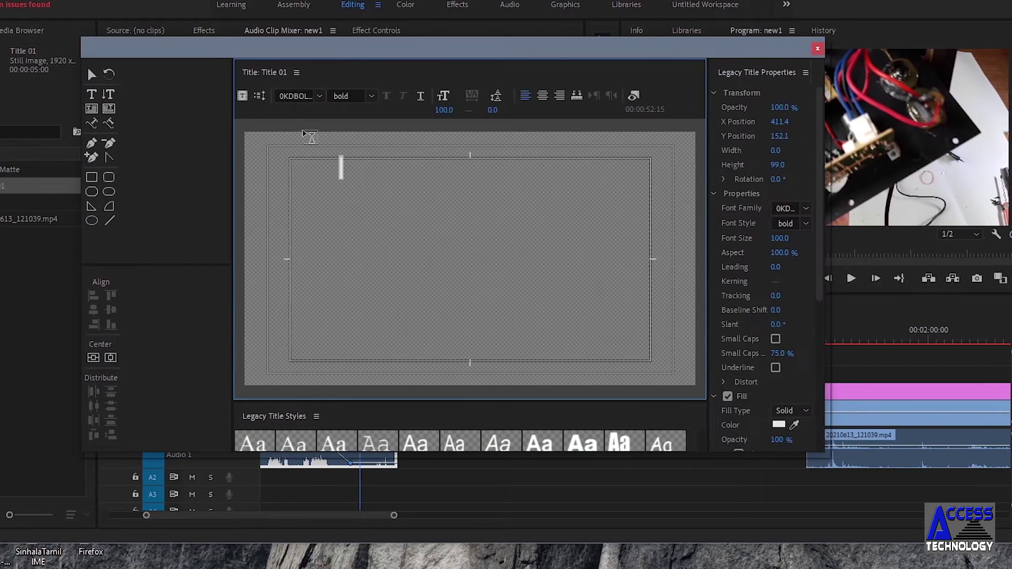
click(318, 96)
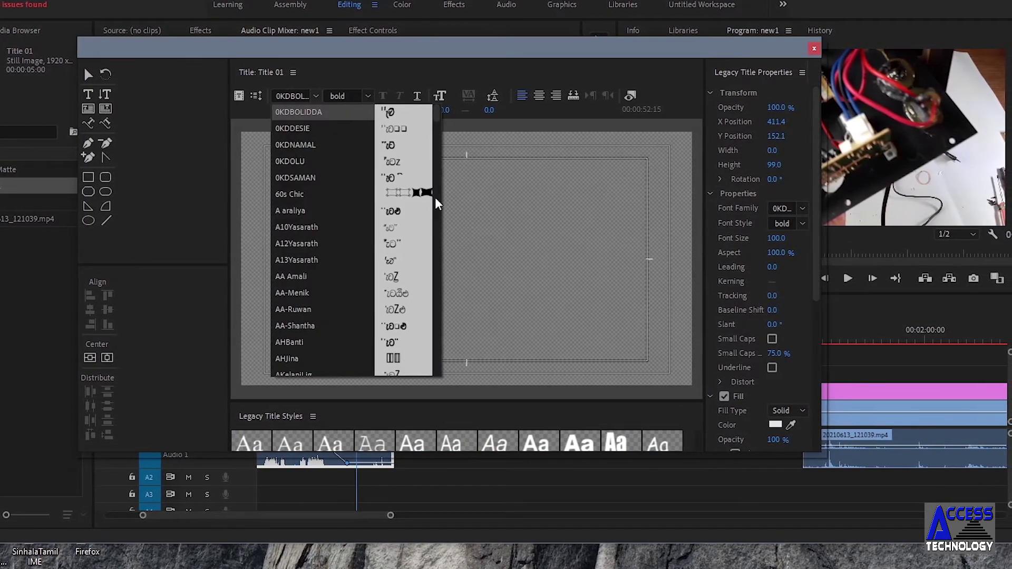
scroll(435, 174, down, 5)
scroll(436, 148, down, 5)
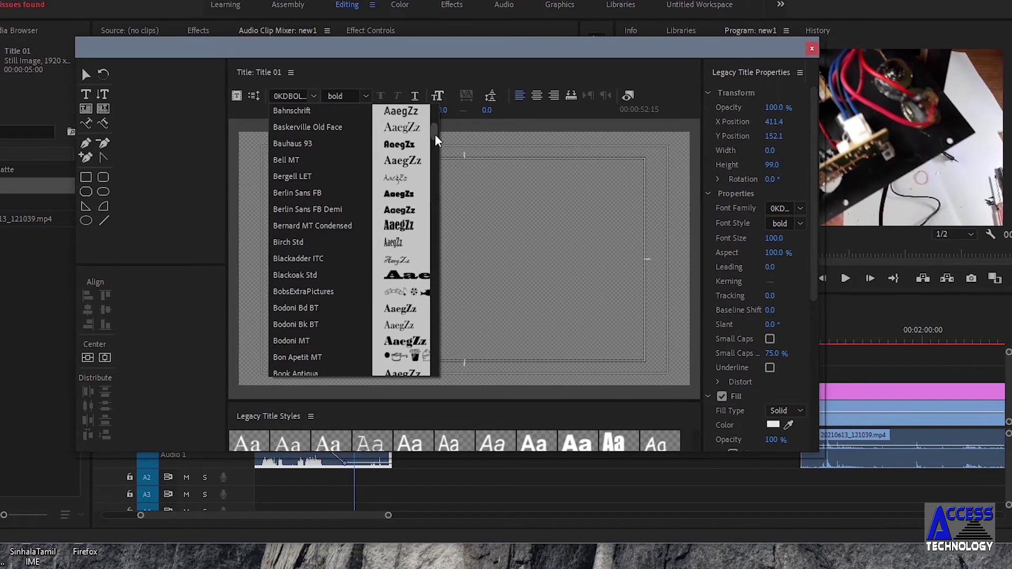
scroll(435, 135, up, 7)
scroll(434, 132, down, 4)
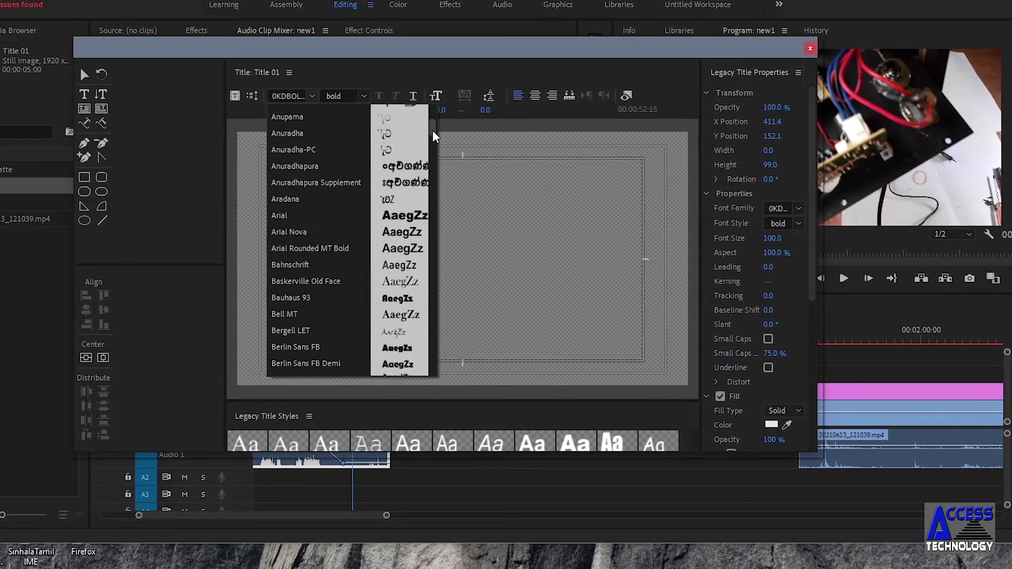
click(274, 215)
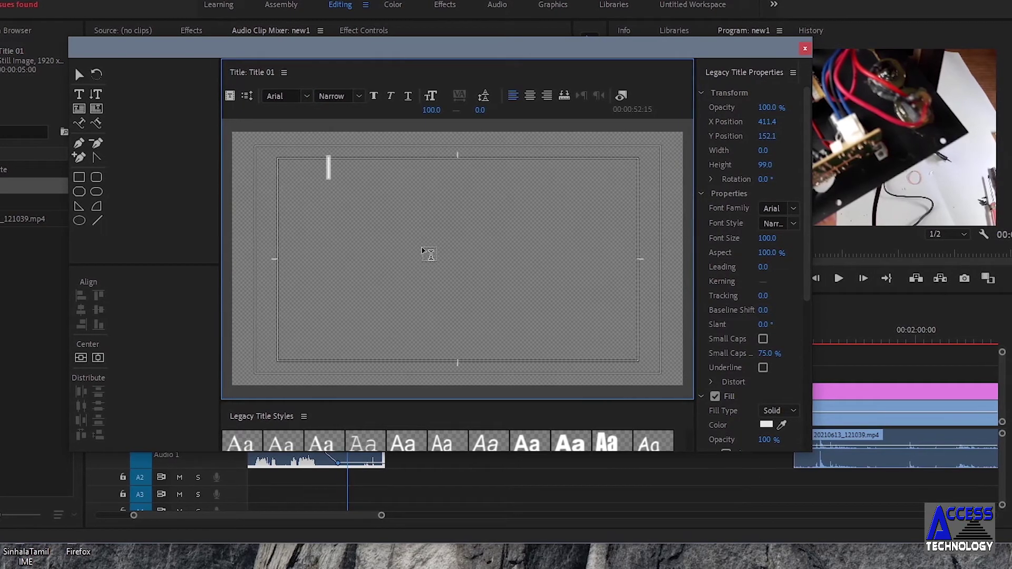
Type 'kandy', enlarge and widen the text, and make it bold.
text(kandy)
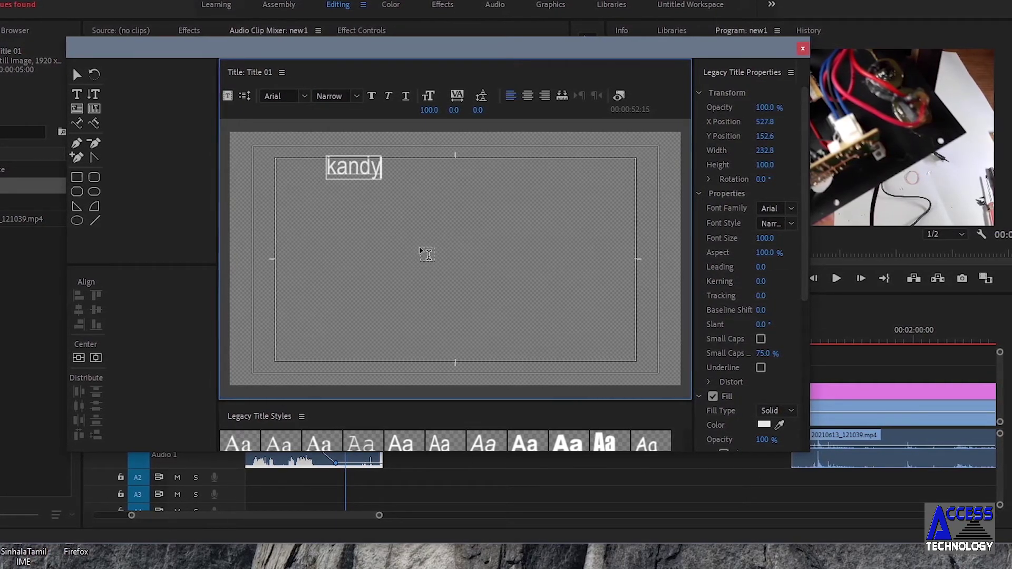
click(77, 74)
drag(381, 179, 522, 280)
drag(322, 218, 283, 223)
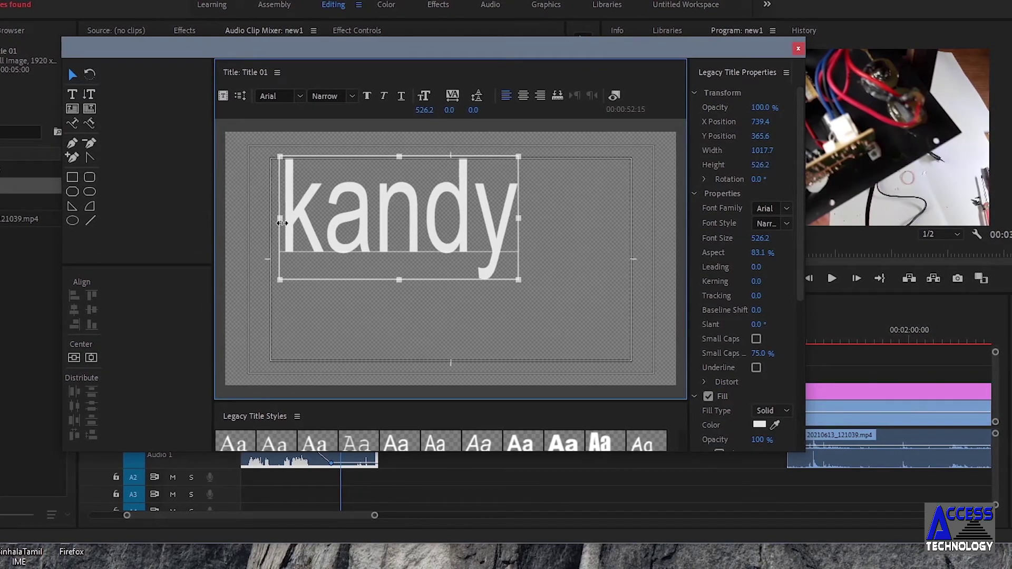
click(366, 94)
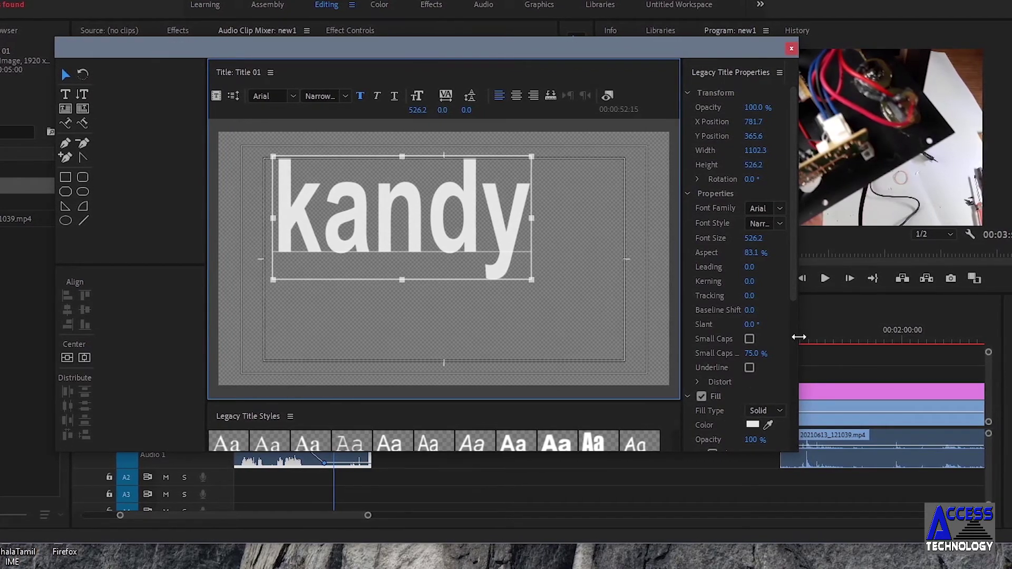
Fill the kandy text with dark blue 0A1690.
drag(799, 337, 914, 338)
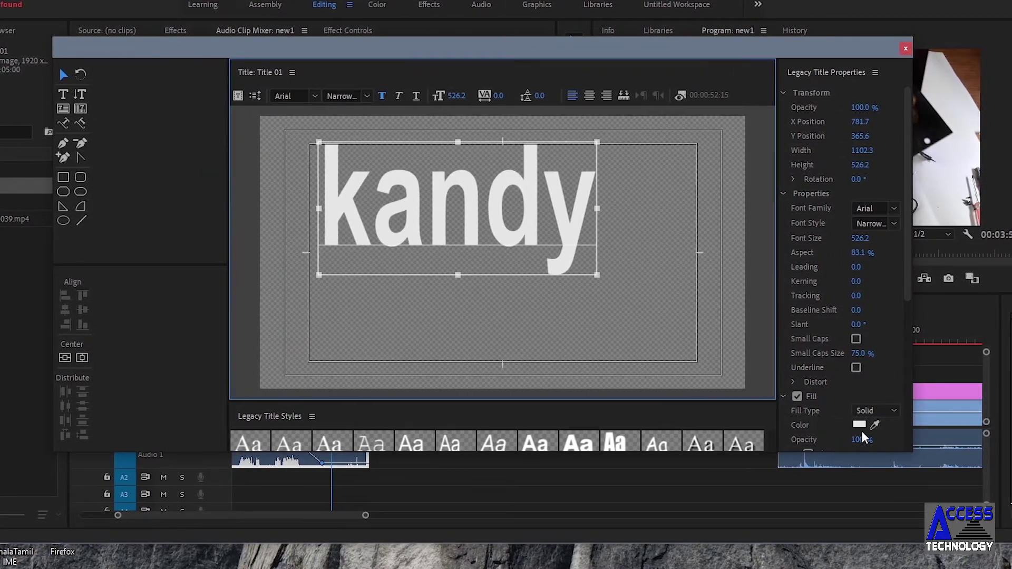
click(860, 424)
click(494, 356)
click(467, 341)
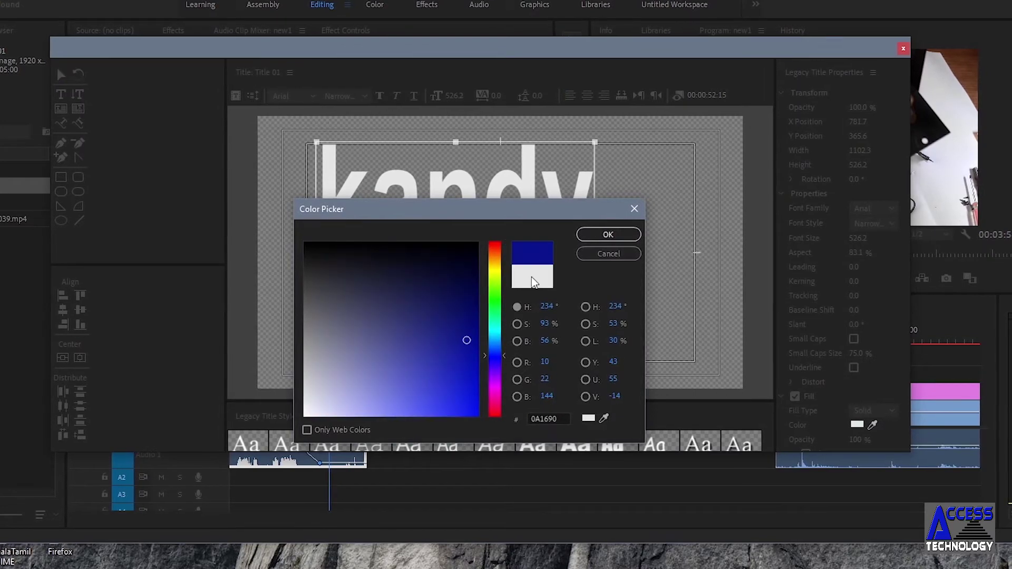
click(607, 233)
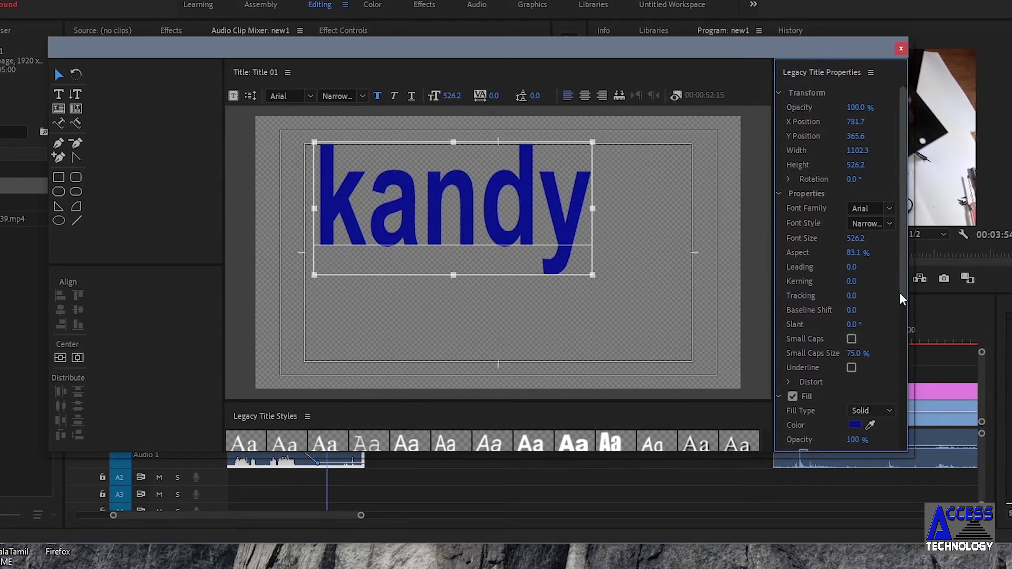
Add a bright green outer stroke to kandy and increase its thickness.
drag(901, 299, 905, 378)
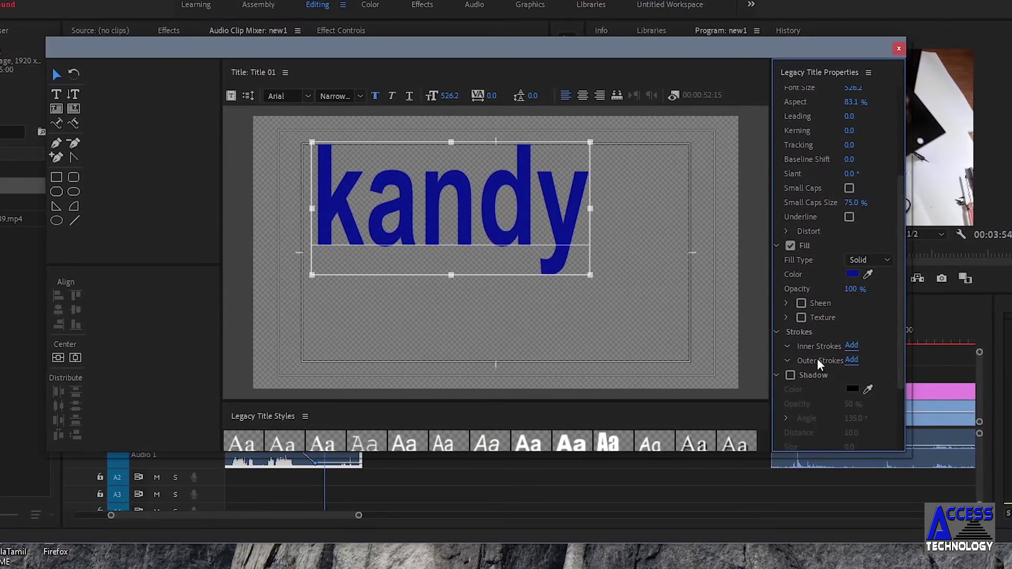
click(851, 360)
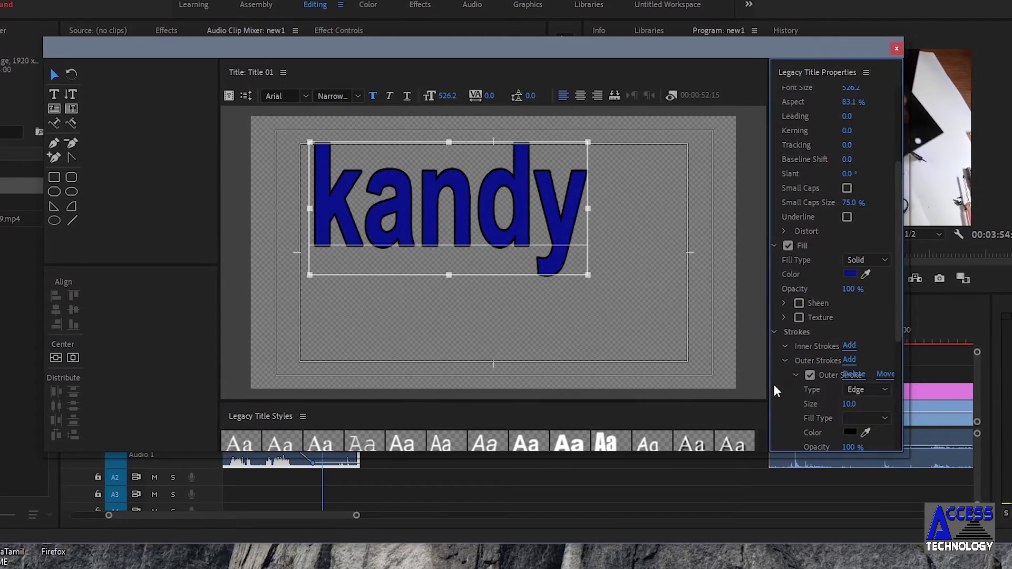
click(850, 432)
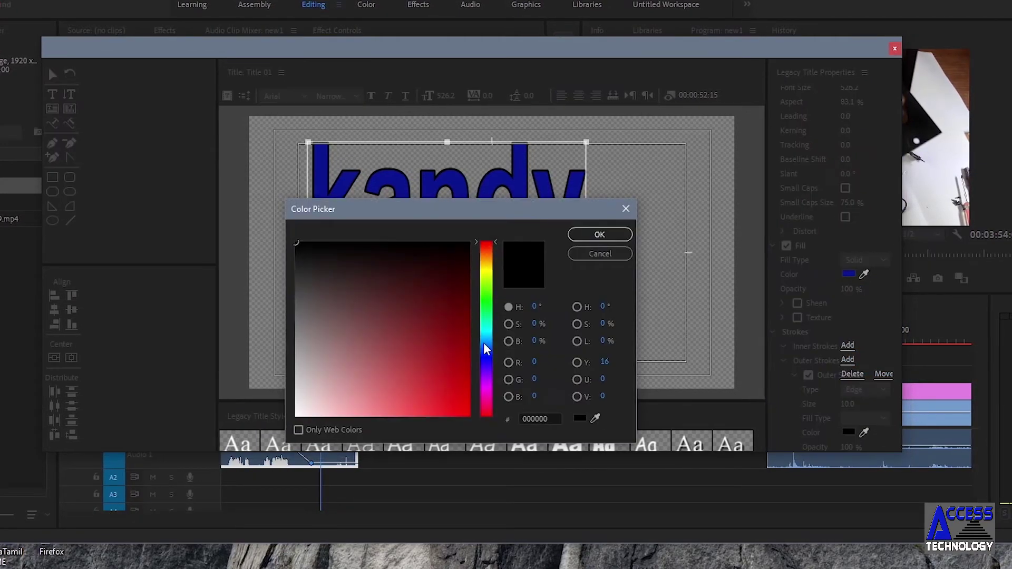
click(486, 302)
click(464, 249)
click(599, 235)
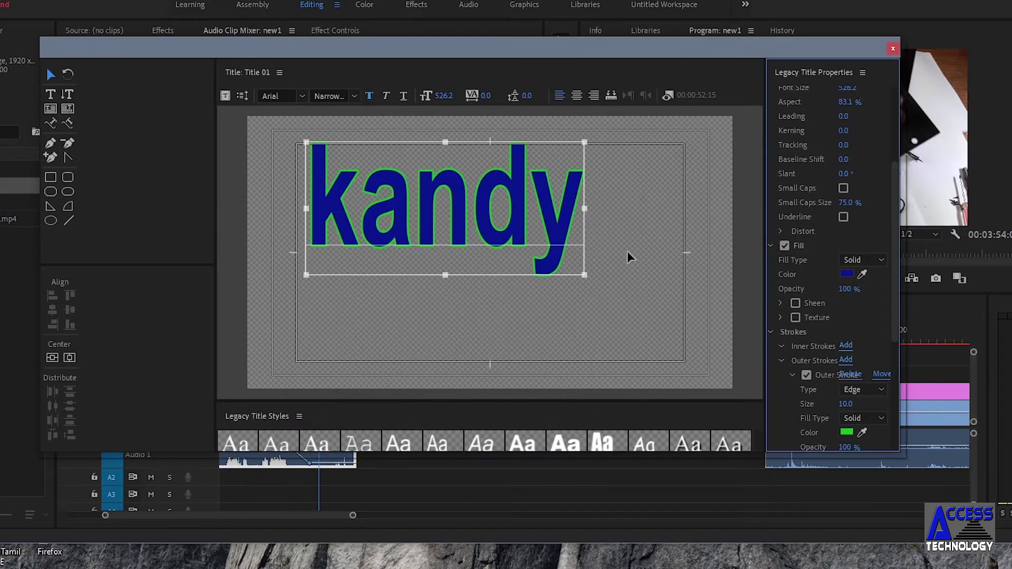
drag(844, 404, 856, 404)
Place Title 01 on V2 at the playhead and move the kandy title to the lower right.
click(894, 48)
drag(45, 211, 348, 366)
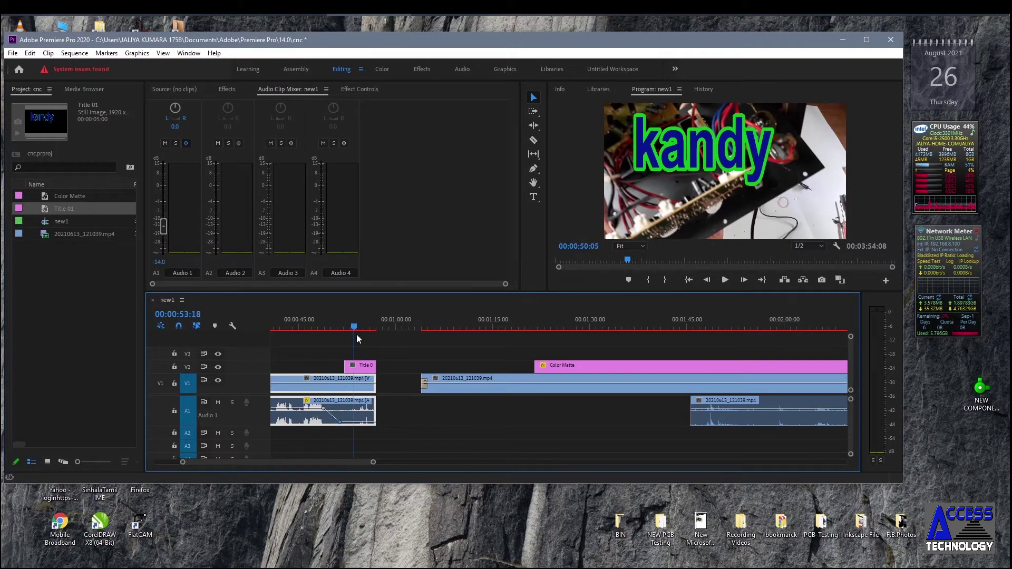
click(678, 166)
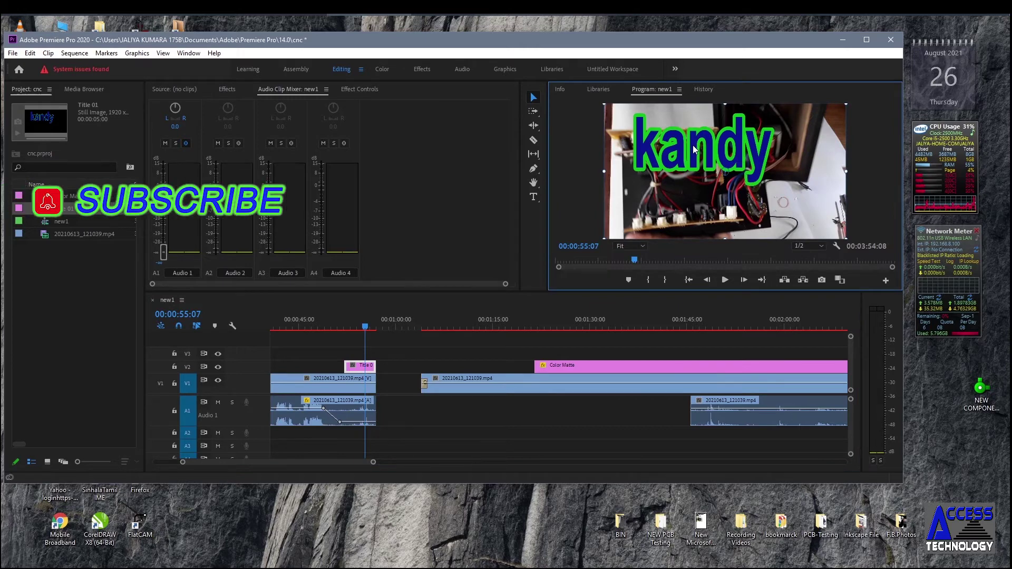
mouse_move(694, 149)
mouse_down()
mouse_move(725, 214)
mouse_move(771, 213)
mouse_up()
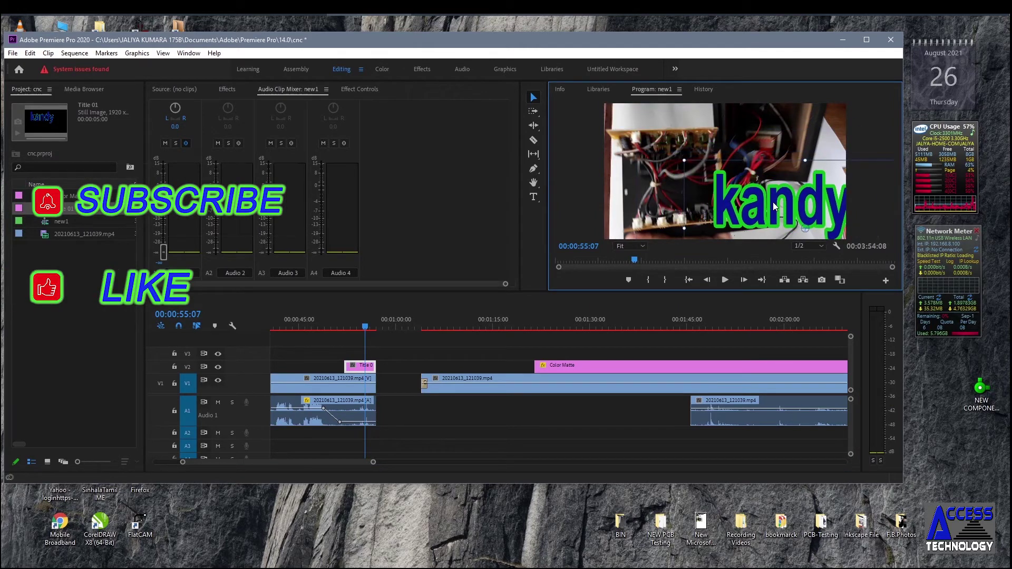
Preview the title playback, then render effects across the in-to-out range.
click(226, 89)
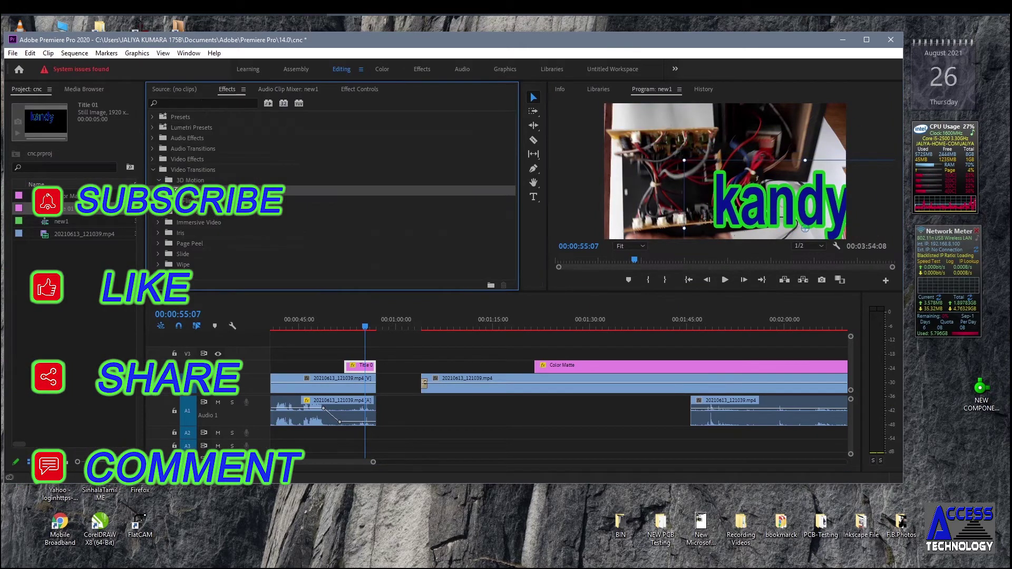
drag(368, 330, 343, 329)
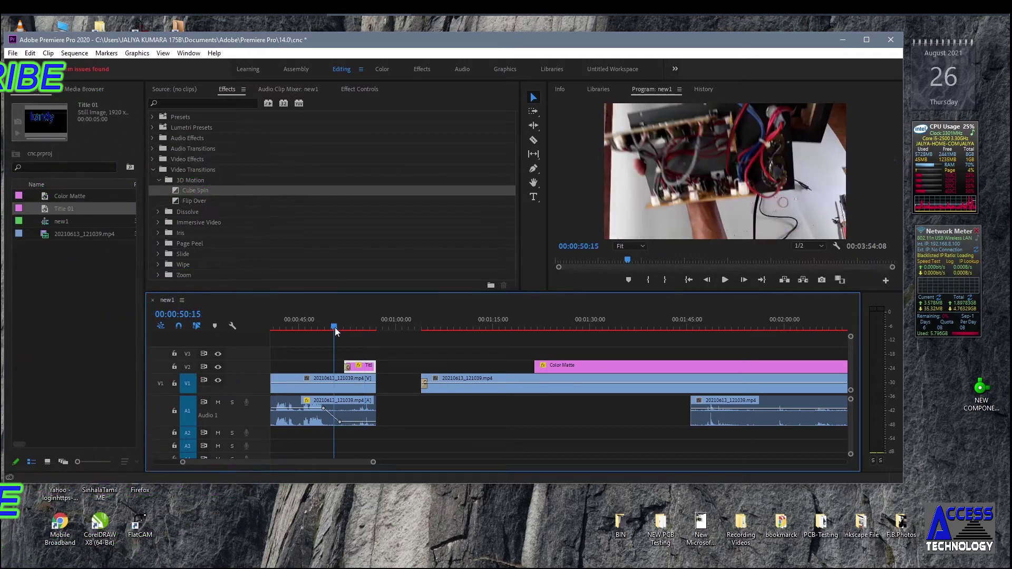
click(726, 281)
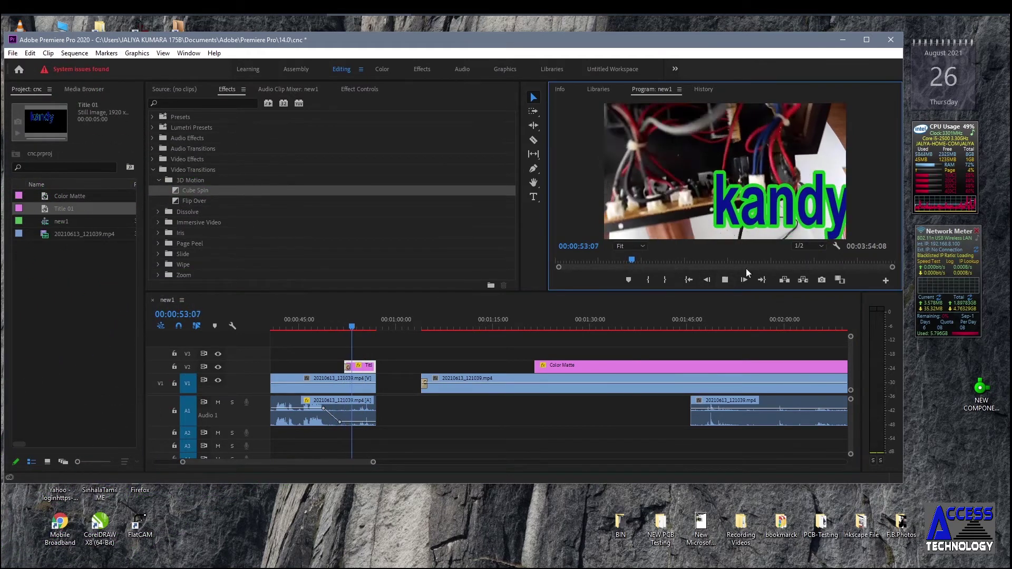
click(347, 387)
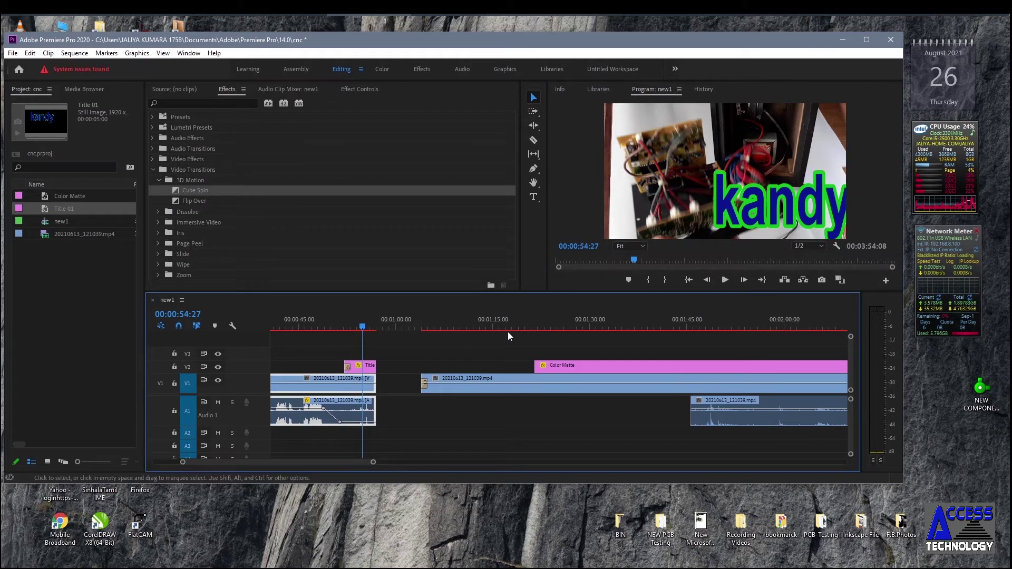
click(75, 53)
click(97, 83)
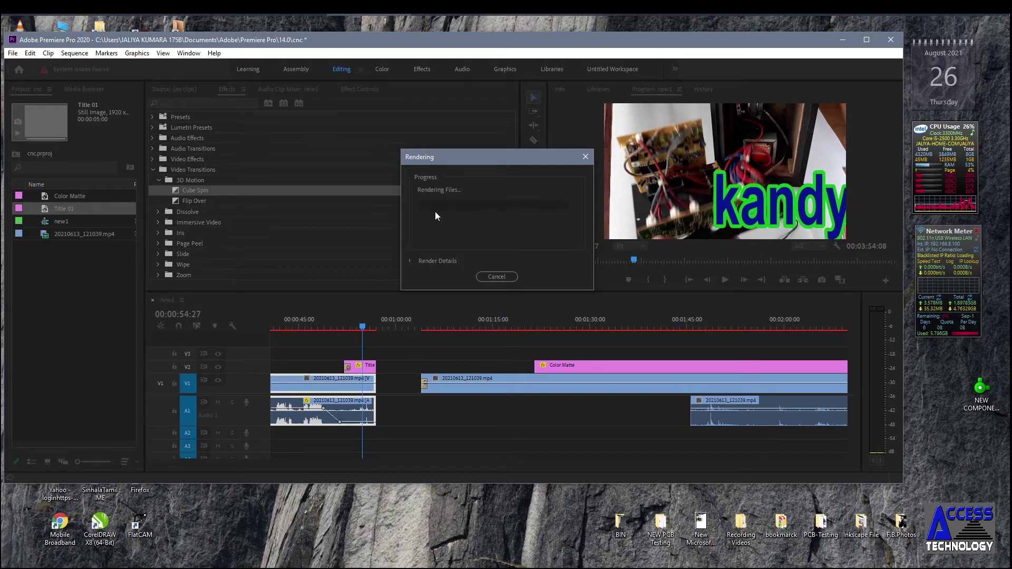
Cancel the preview render and return to the Audio Clip Mixer.
click(496, 277)
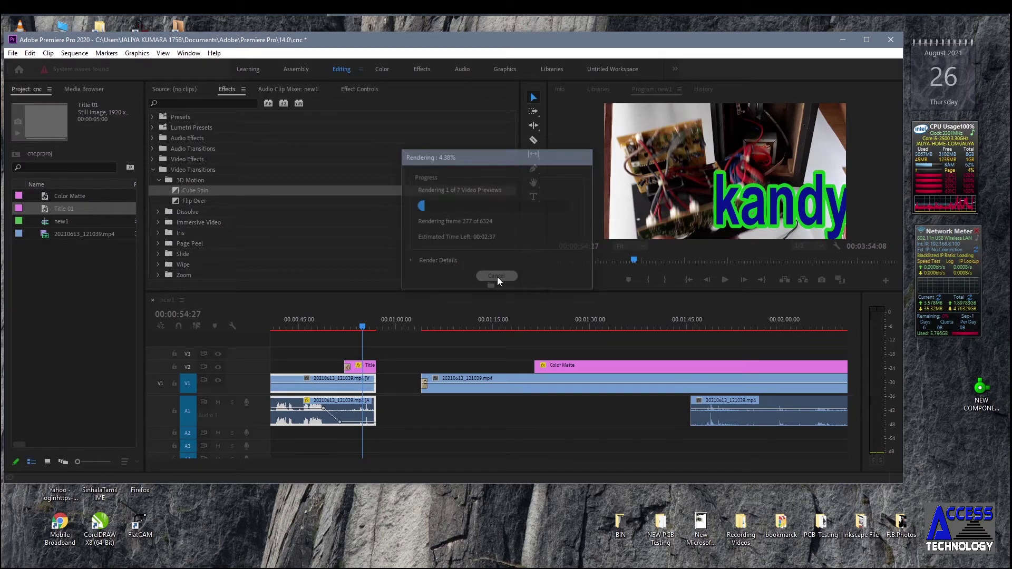
click(283, 89)
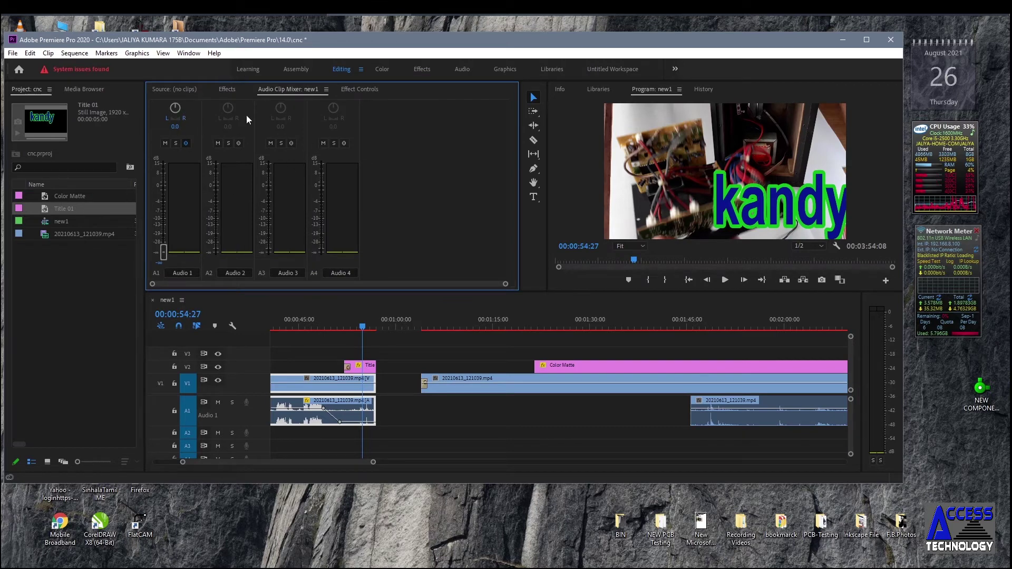
click(30, 53)
click(12, 53)
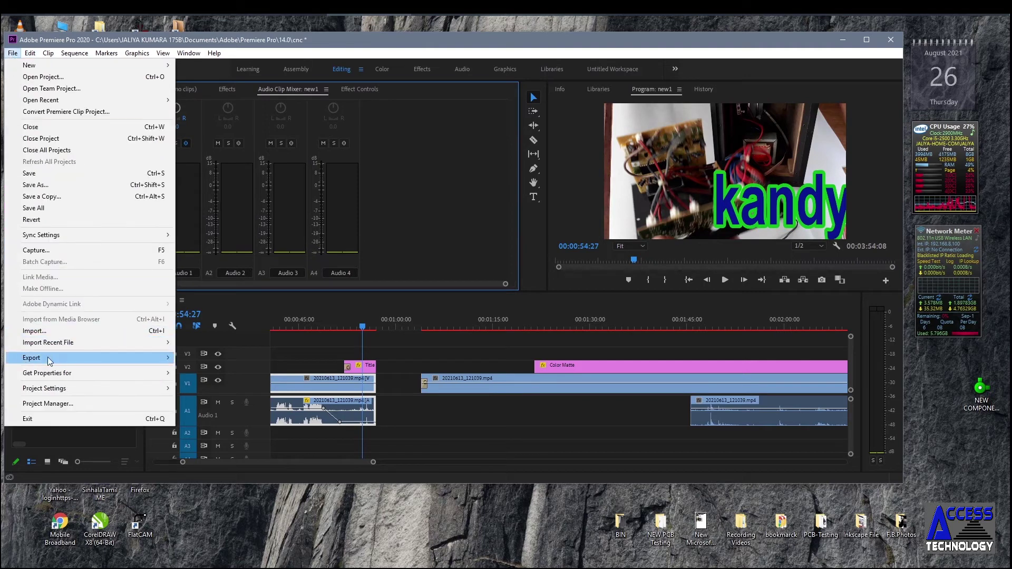
mouse_move(62, 359)
click(215, 359)
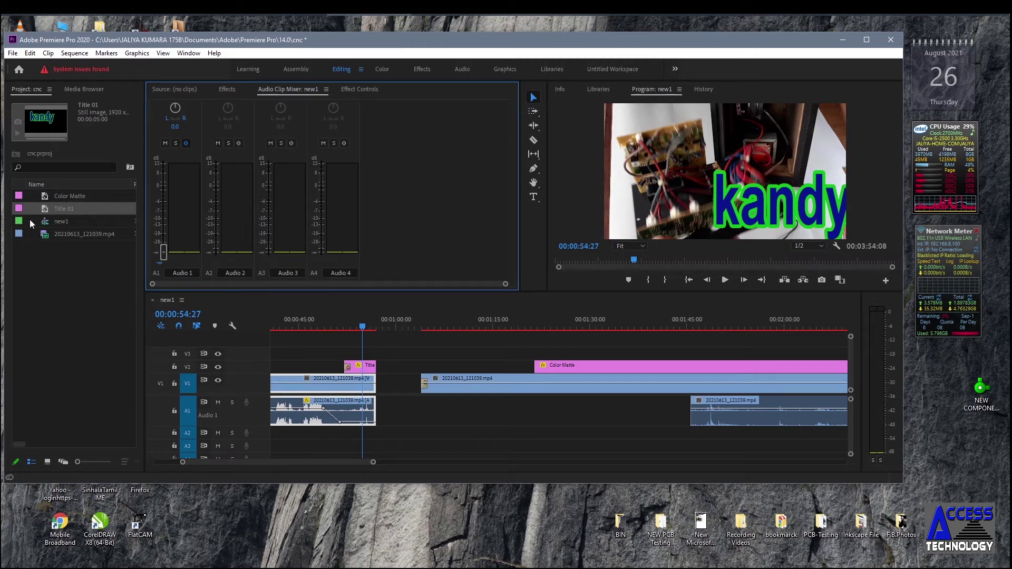
Select the new1 sequence and open File > Export > Media.
click(47, 225)
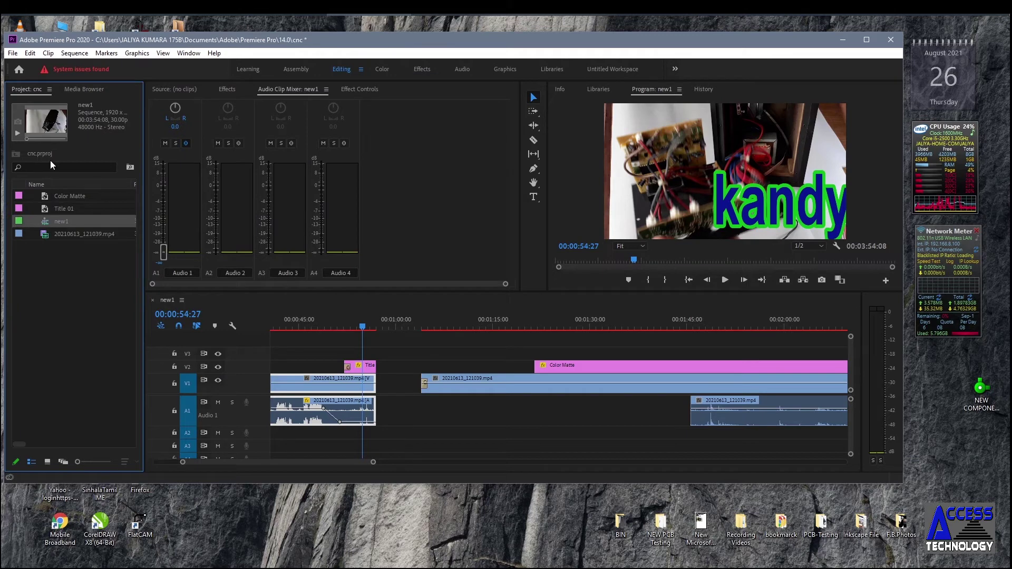
click(12, 54)
mouse_move(46, 359)
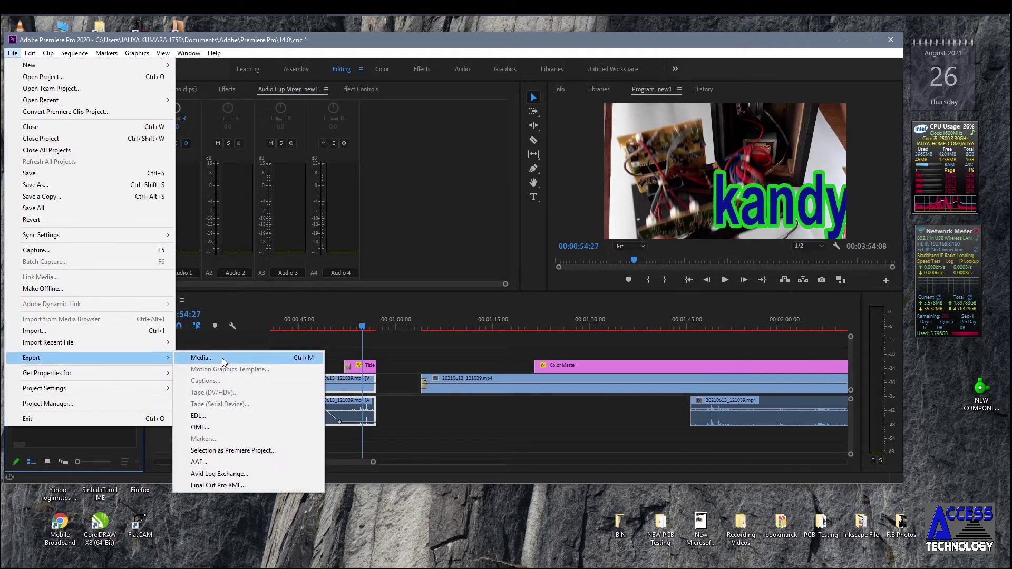
click(222, 360)
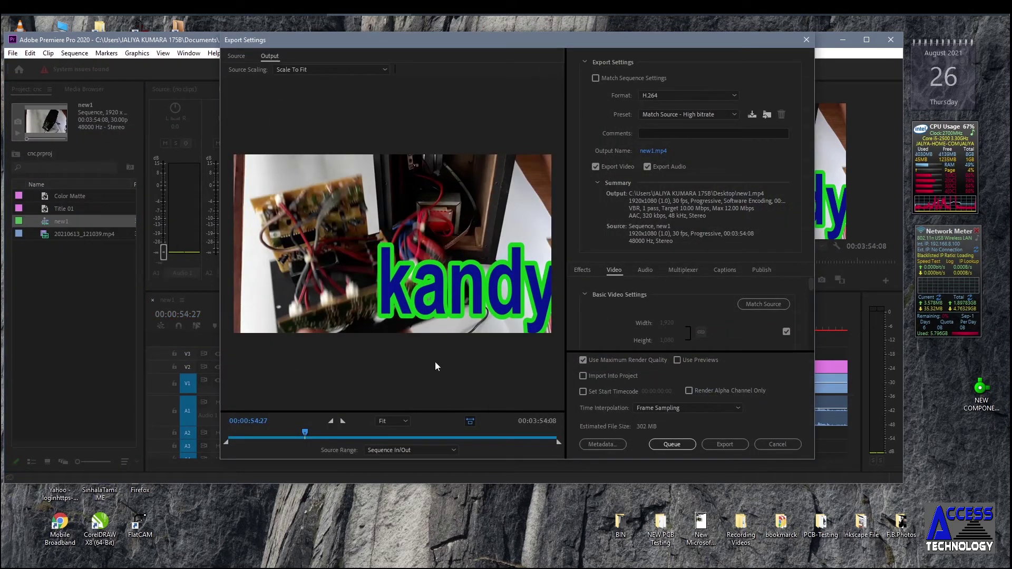
Keep H.264 as the format and choose the YouTube 1080p Full HD preset.
drag(647, 42, 552, 44)
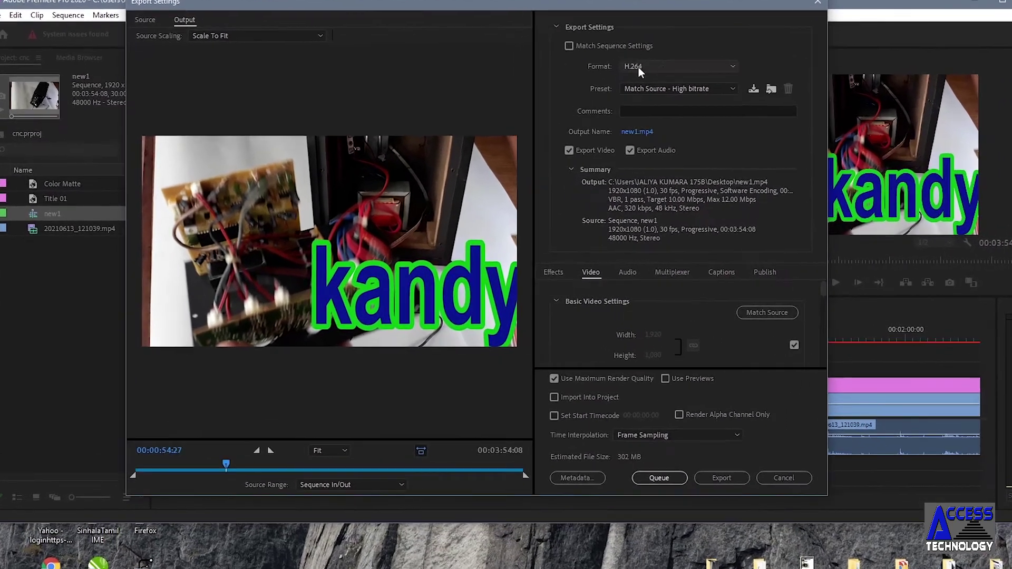
click(734, 66)
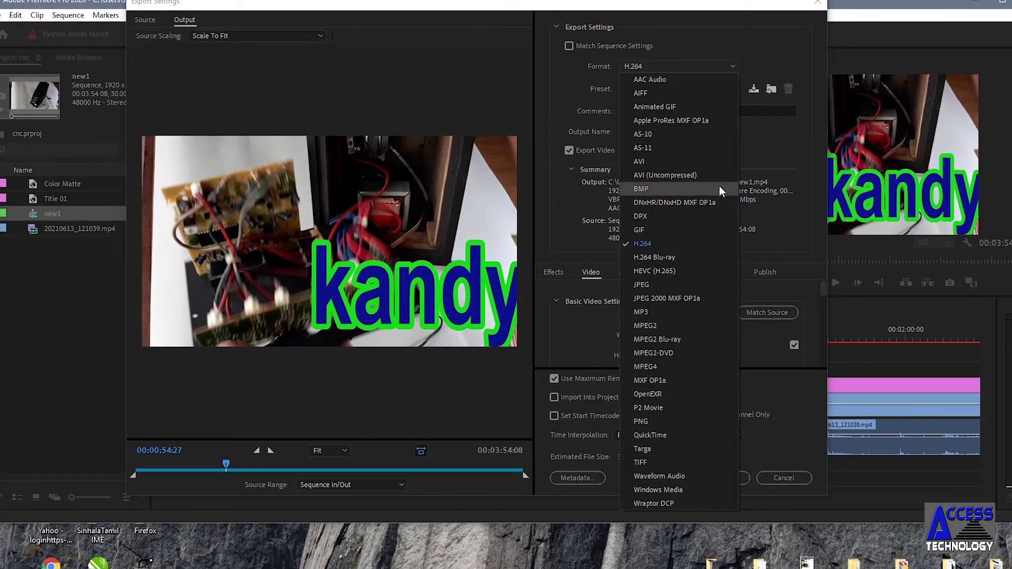
click(733, 66)
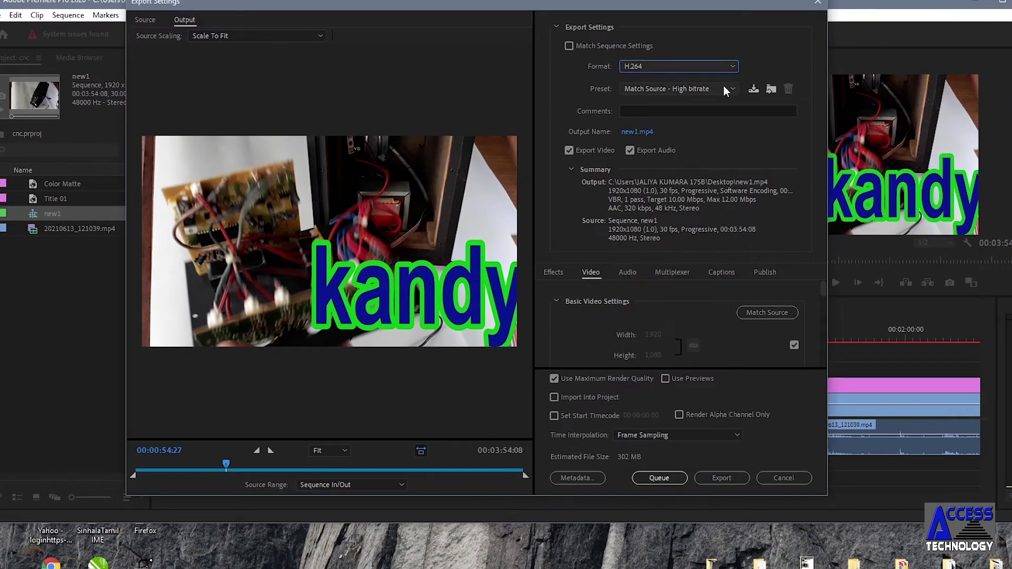
click(733, 89)
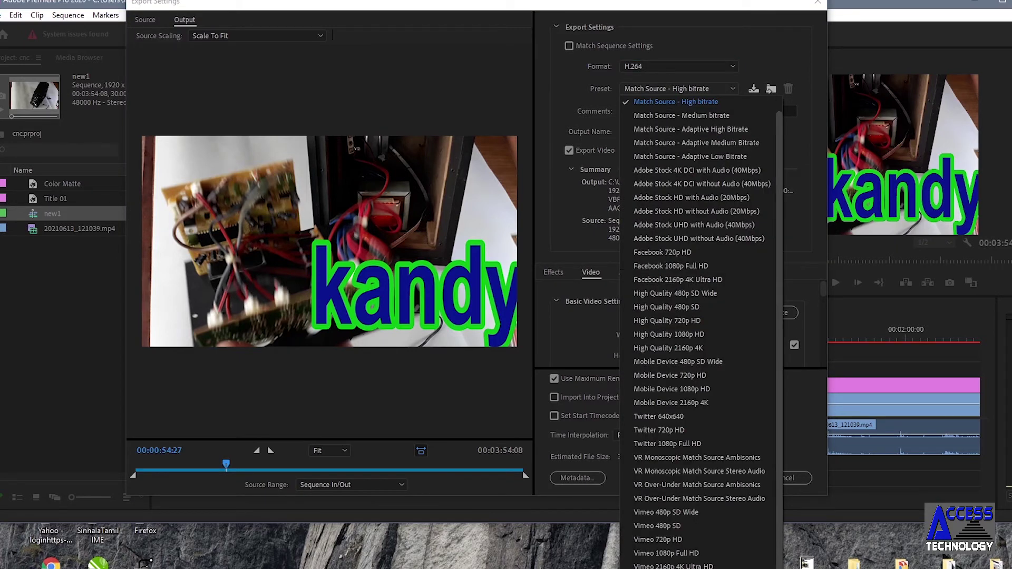
scroll(779, 159, down, 1)
click(685, 108)
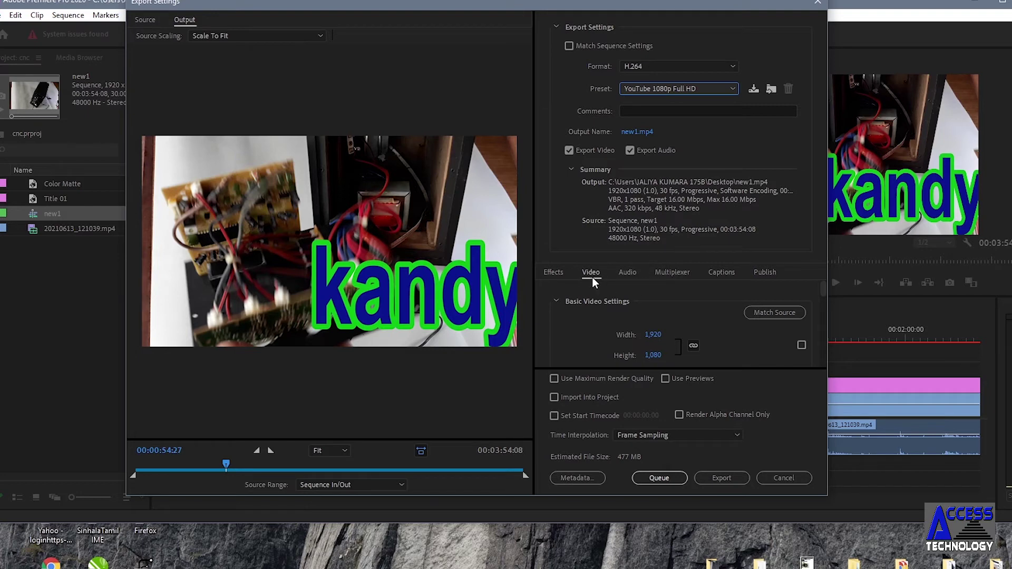
Turn on Render at Maximum Depth and review the audio export settings.
scroll(825, 299, down, 5)
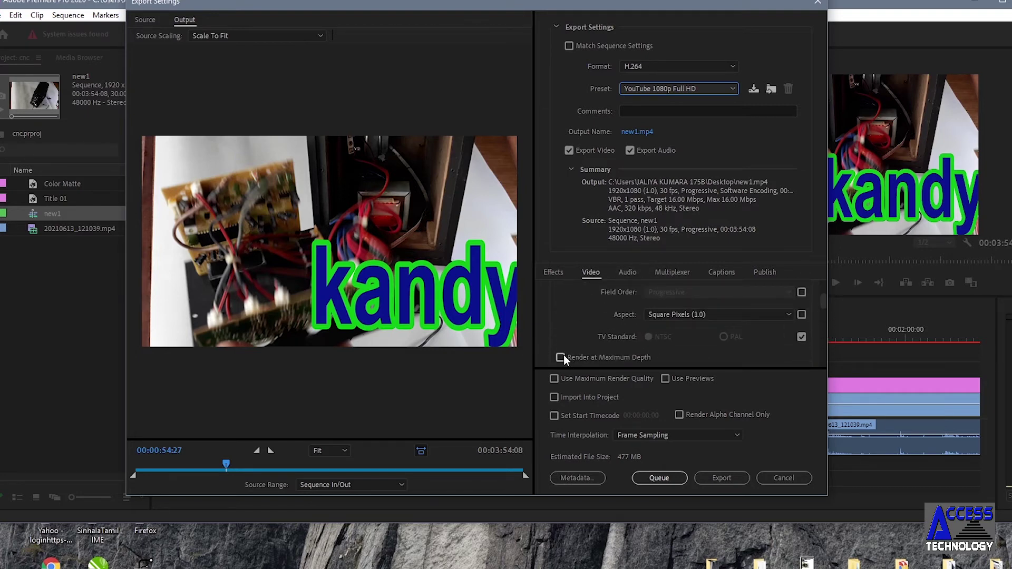
click(561, 358)
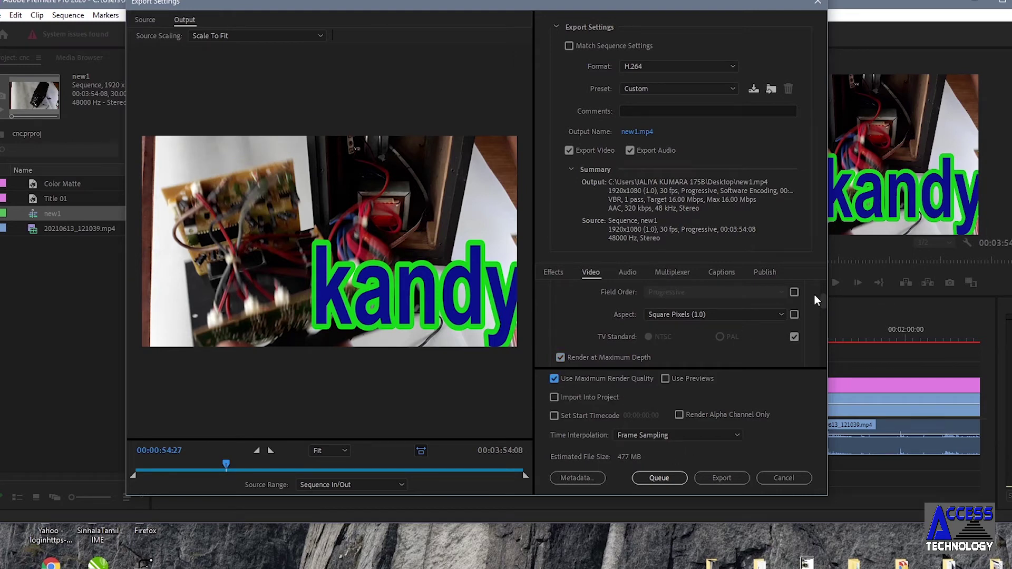
scroll(822, 334, down, 3)
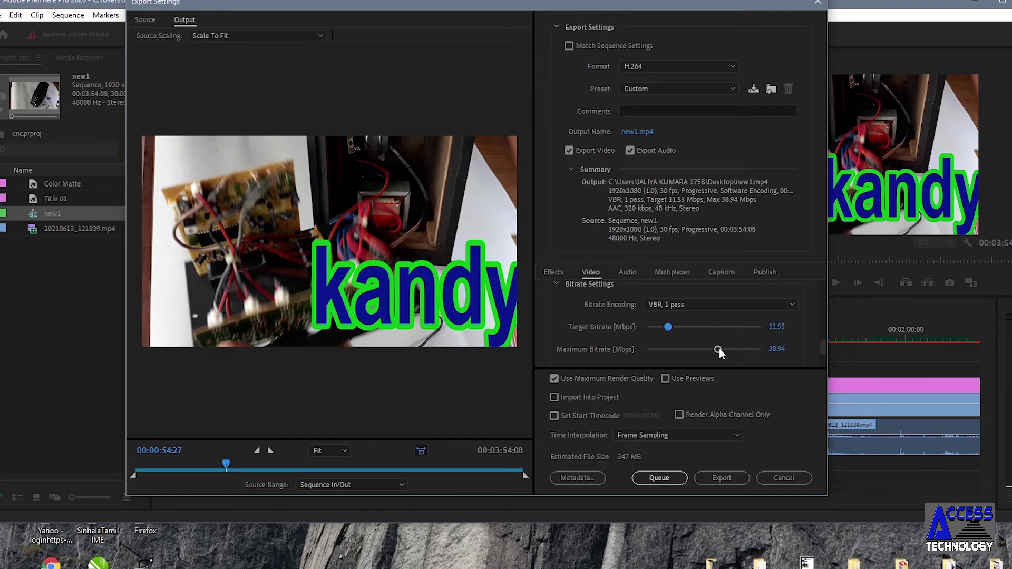
click(723, 468)
click(628, 272)
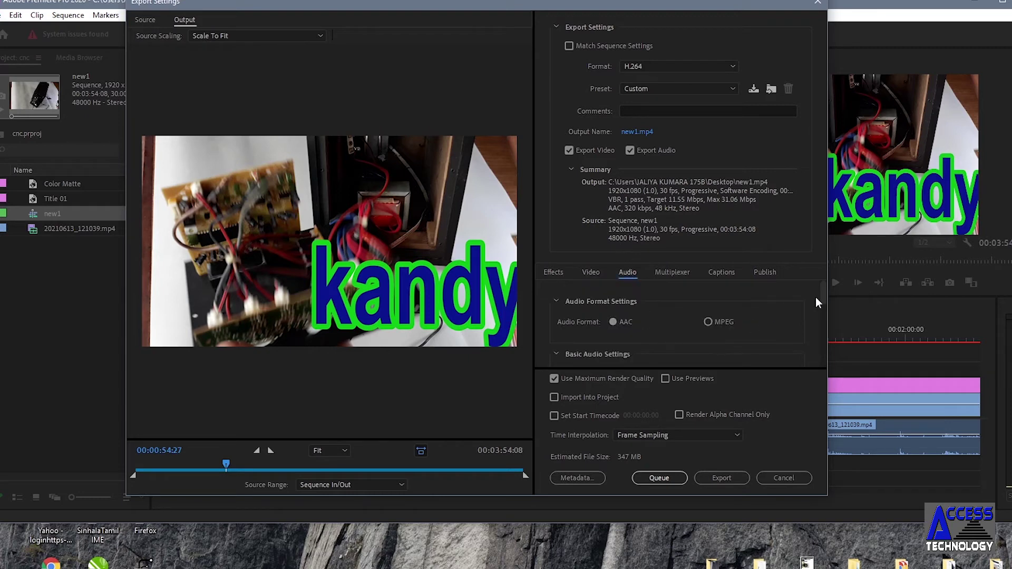
scroll(819, 305, down, 2)
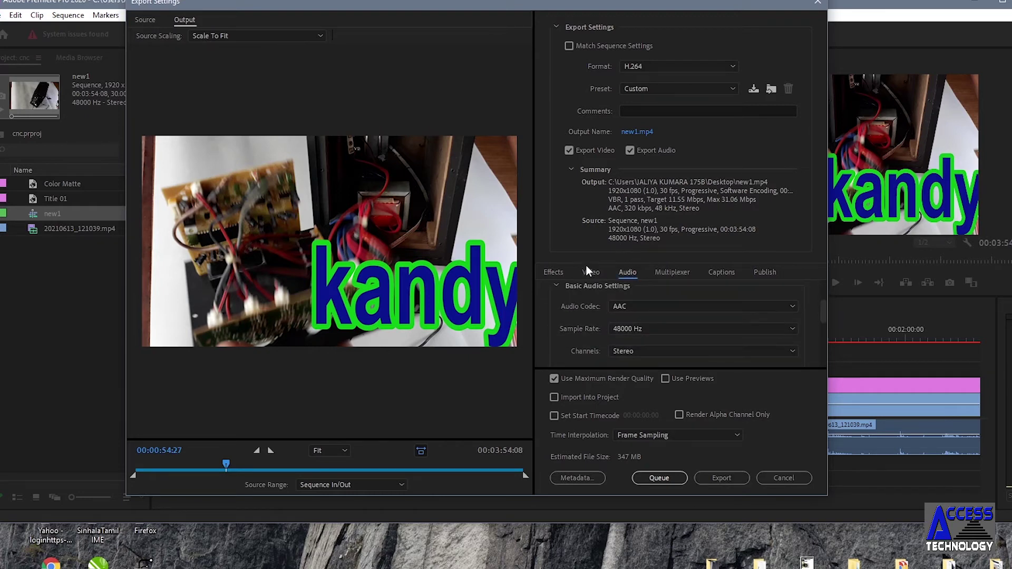
click(590, 270)
Start the new1 export, cancel the encode, and close Export Settings.
click(719, 476)
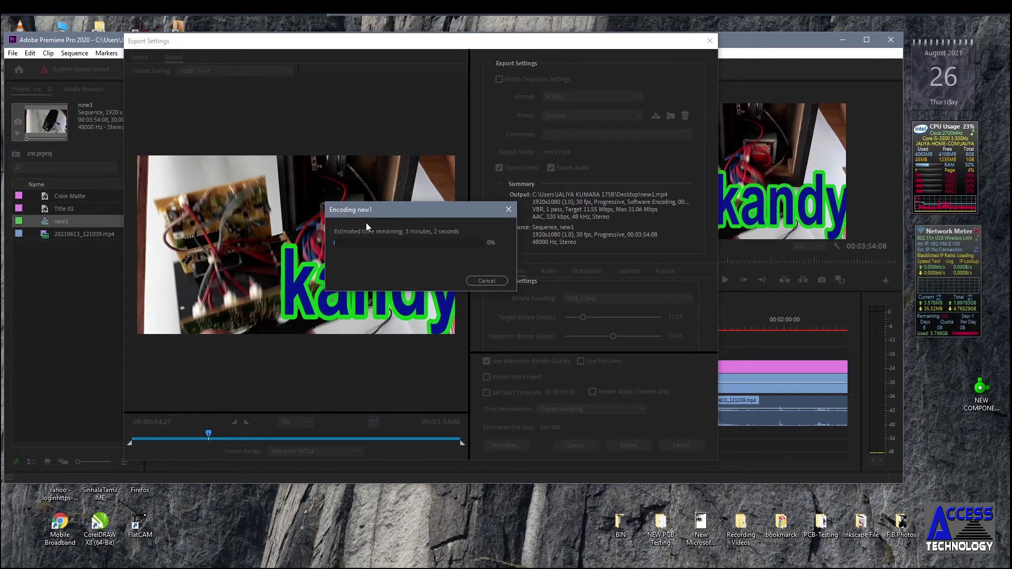
click(468, 219)
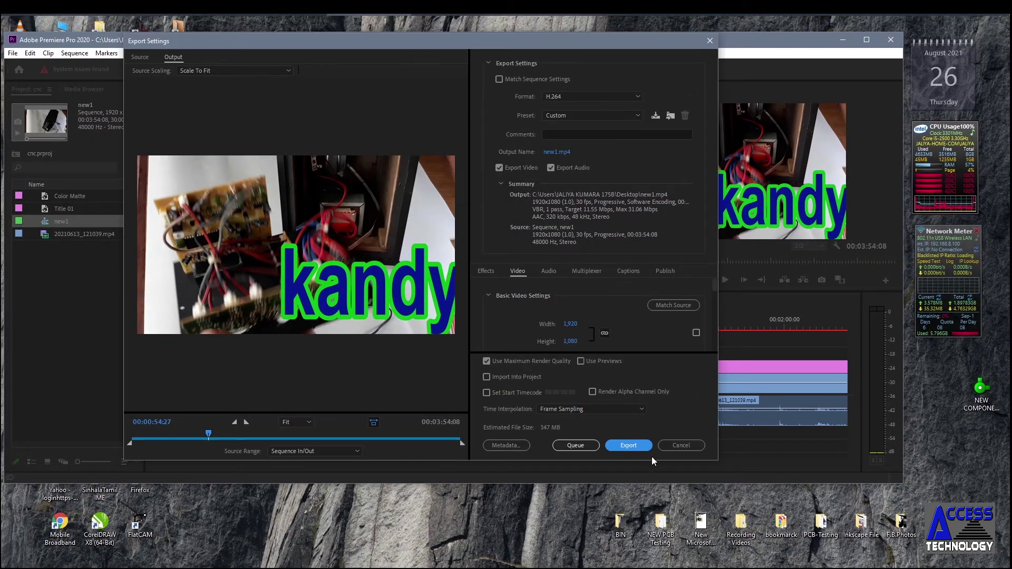
click(680, 446)
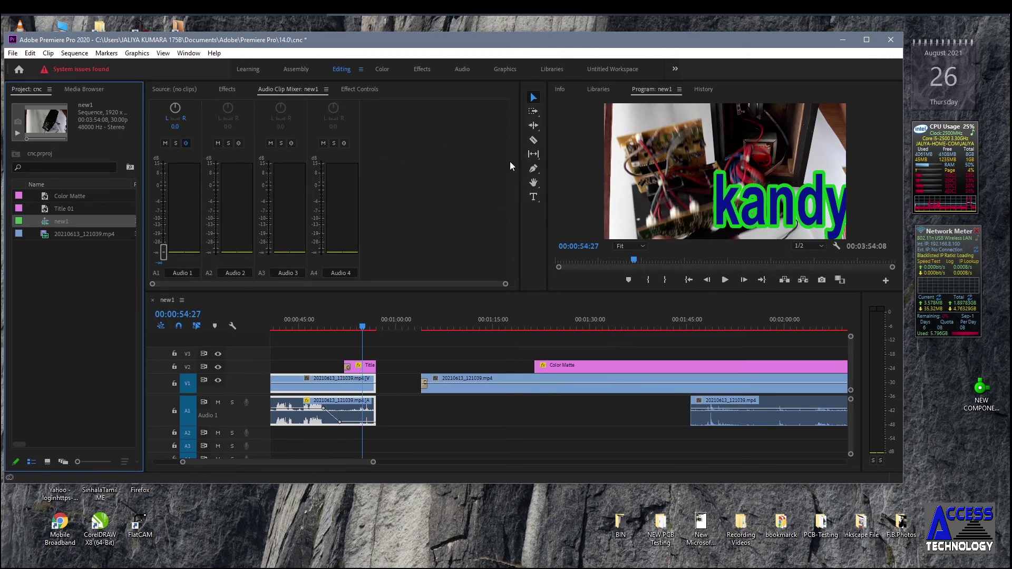
Play and scrub the sequence, then step frame by frame to 00:03:32:03.
click(726, 282)
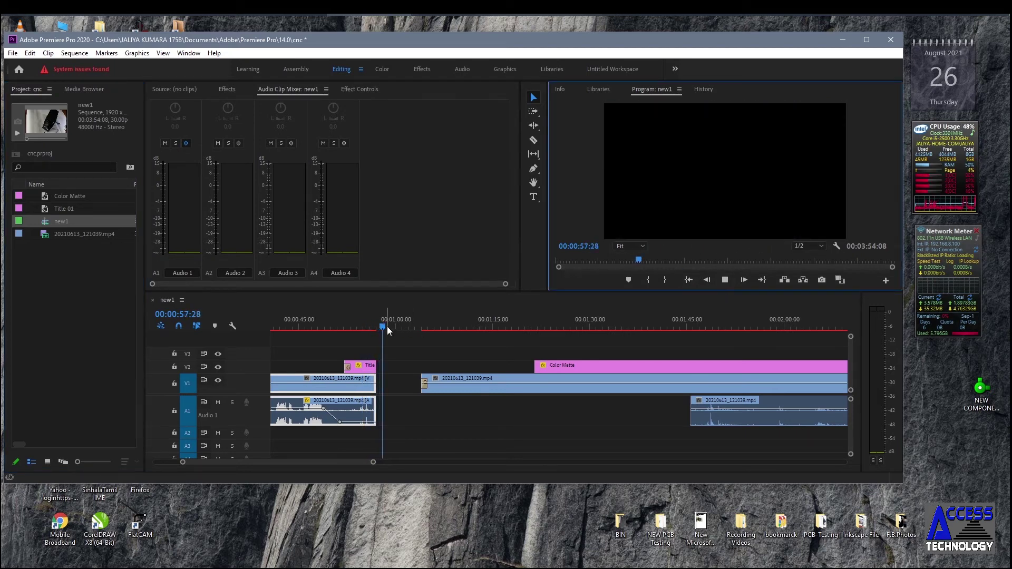
key(Home)
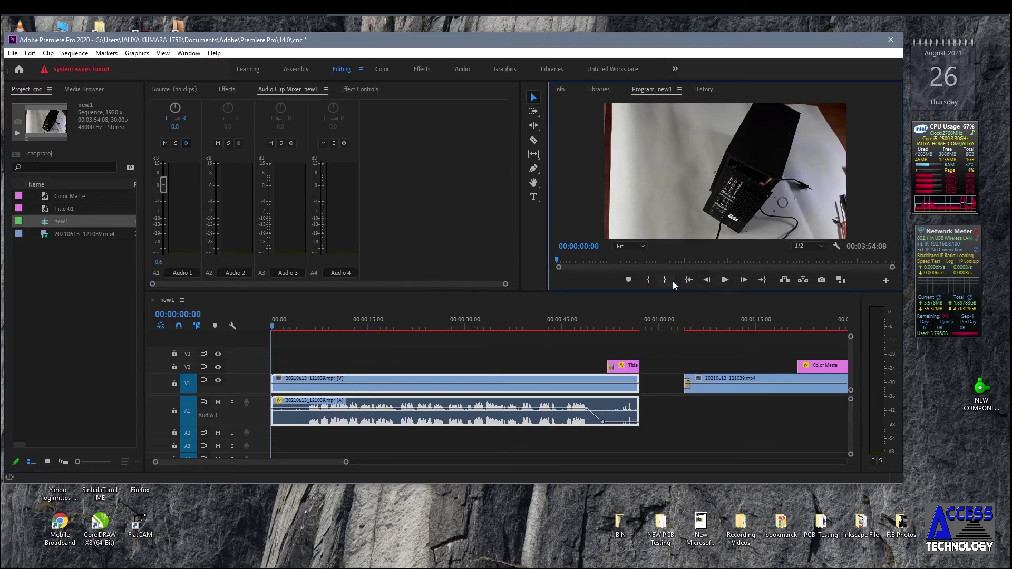
click(762, 280)
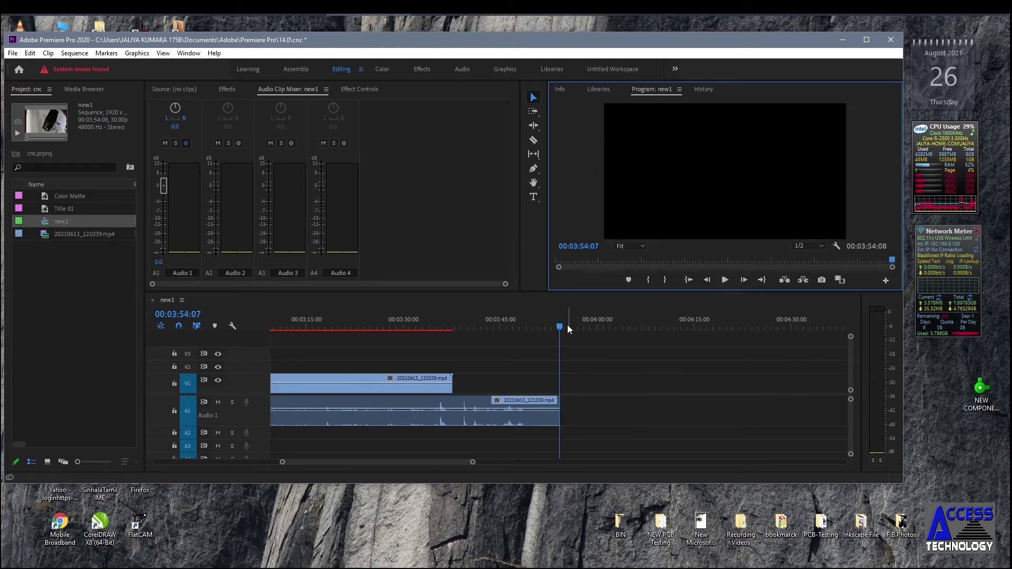
drag(560, 329, 406, 328)
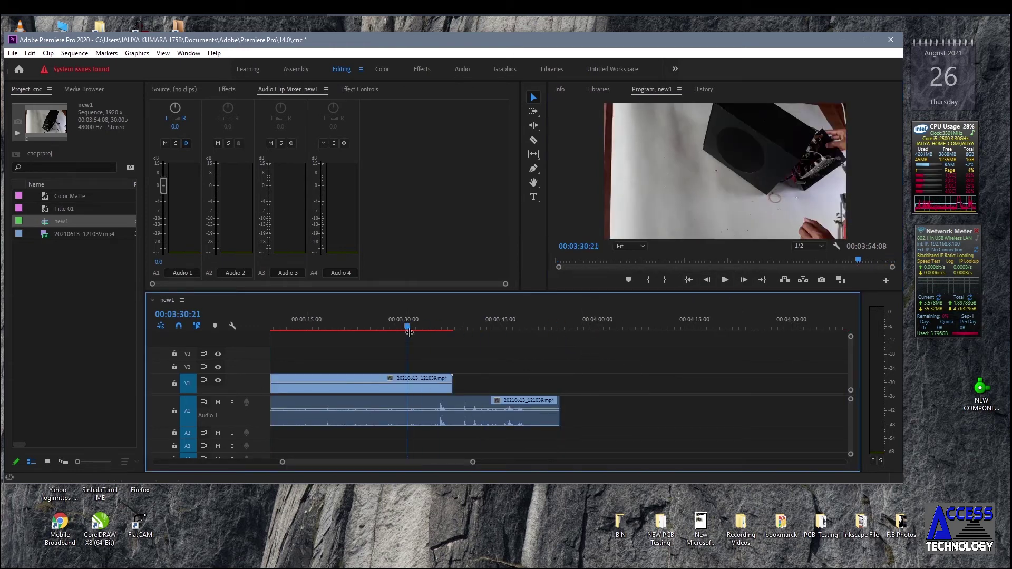
click(725, 279)
click(707, 280)
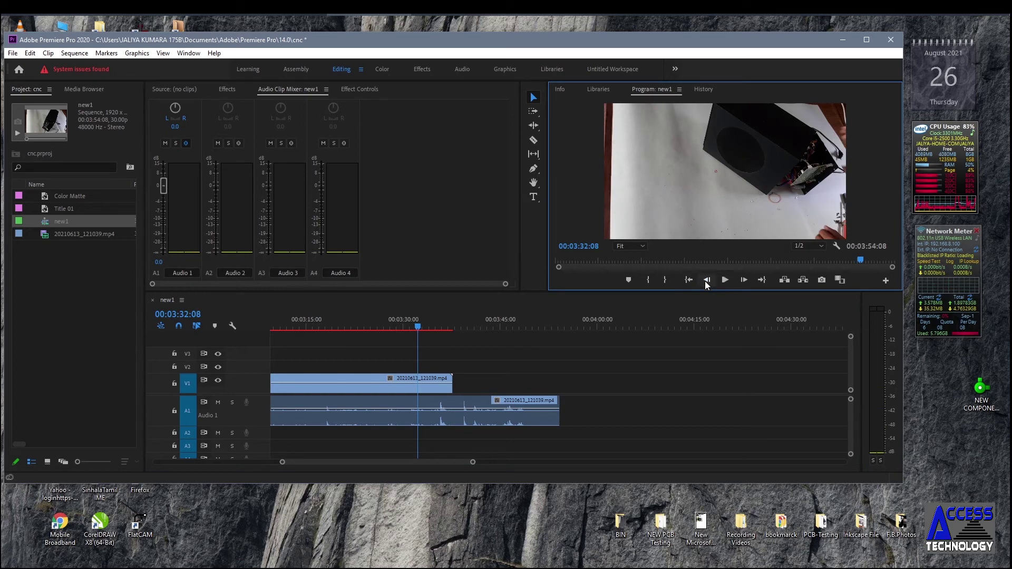
click(744, 280)
click(744, 280)
click(744, 280)
click(744, 280)
click(744, 280)
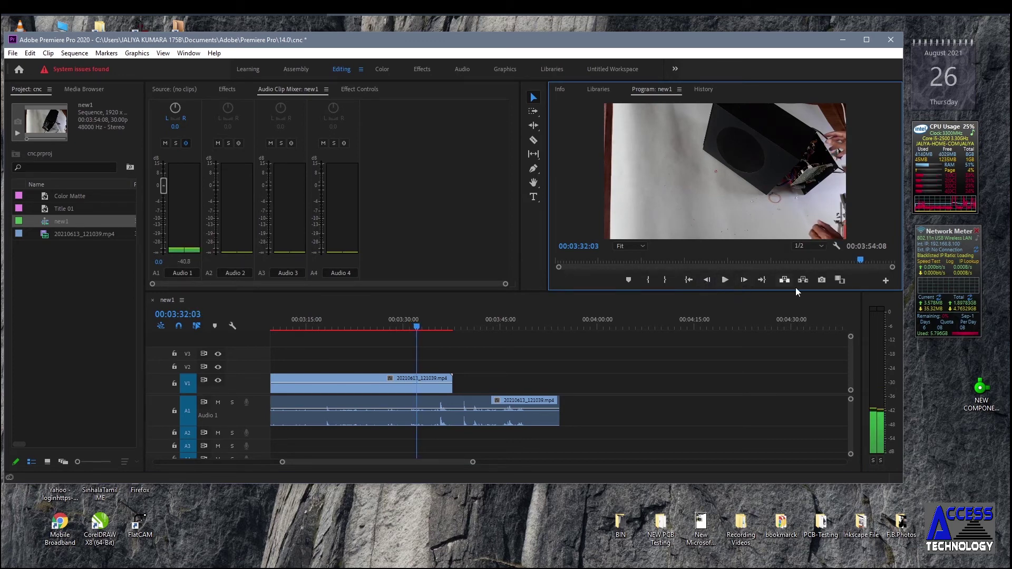
Export the current frame as a JPEG still and import it into the project.
click(823, 280)
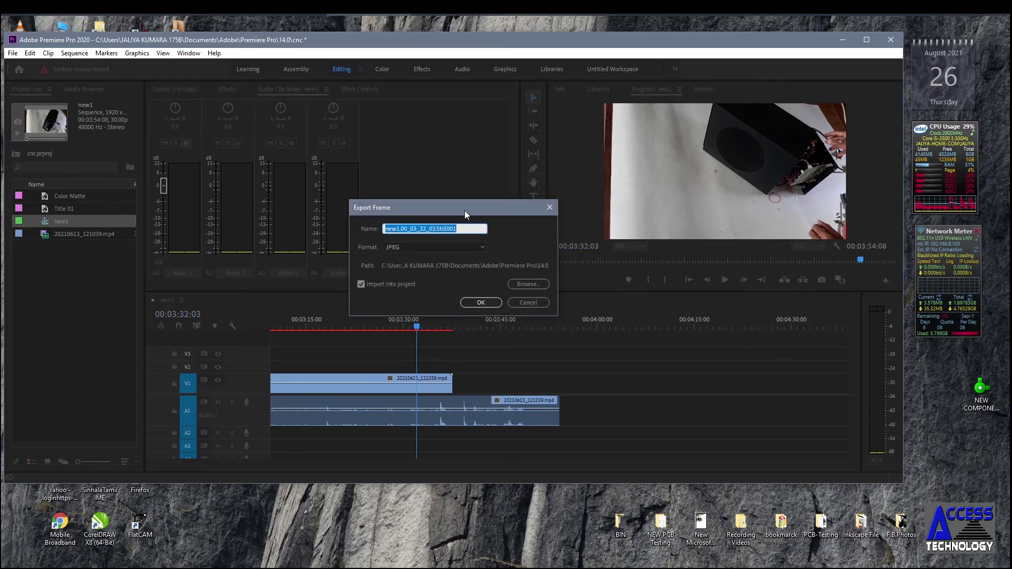
drag(465, 214, 465, 135)
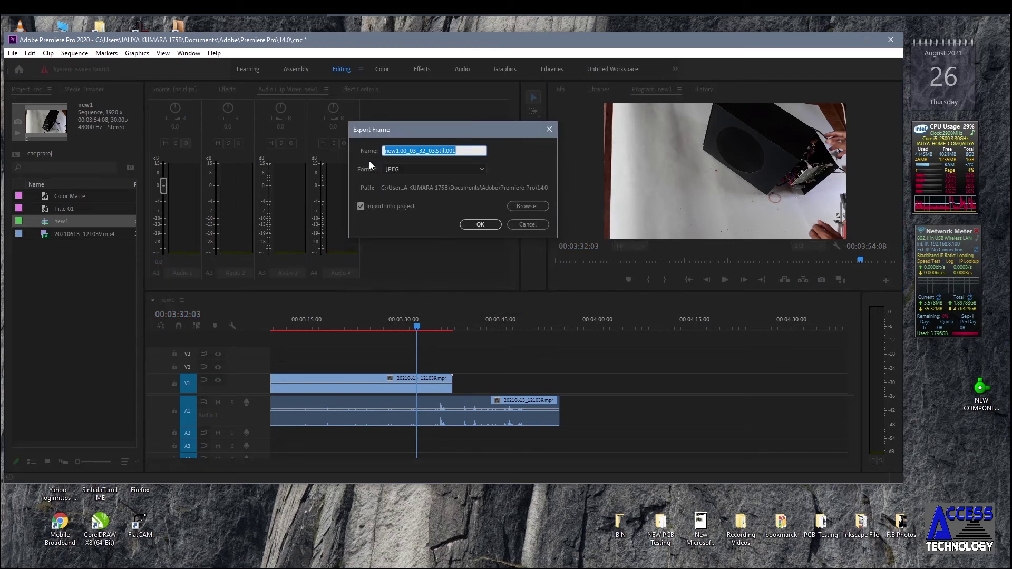
click(480, 169)
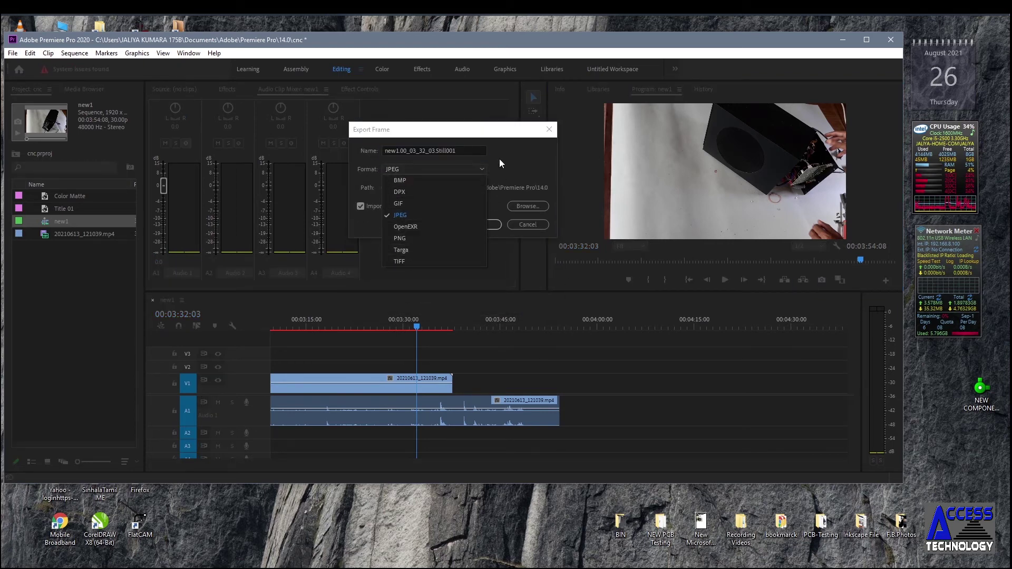
click(473, 170)
click(483, 222)
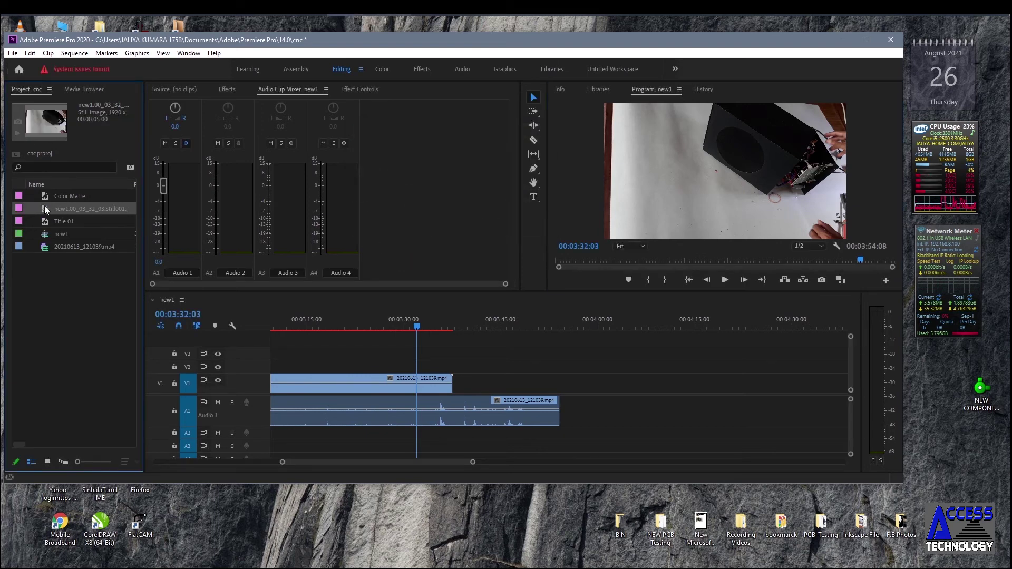
Drop the exported still onto V2 above the footage and select it in the Program Monitor.
drag(59, 212, 423, 369)
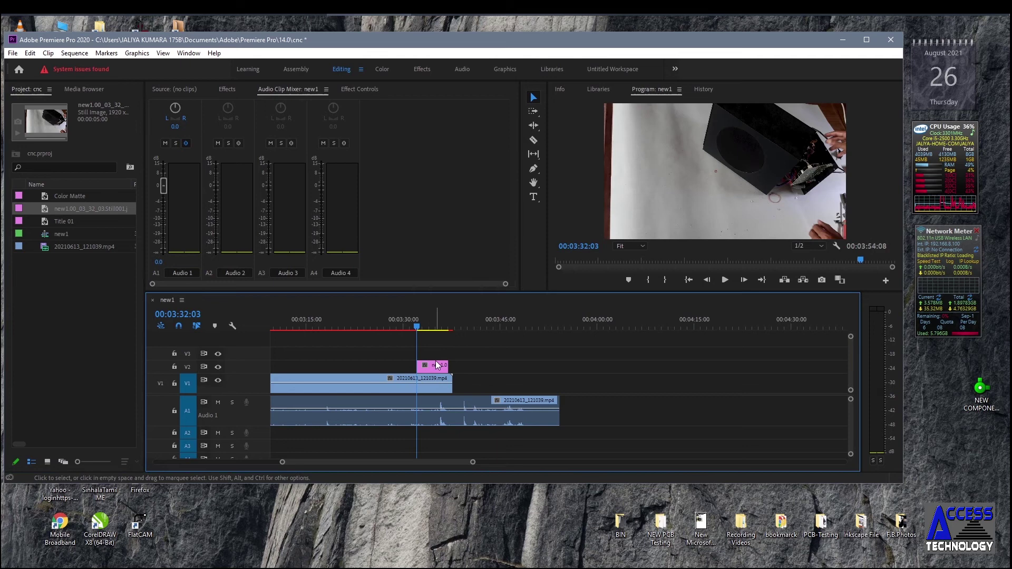
click(428, 327)
click(731, 243)
click(691, 197)
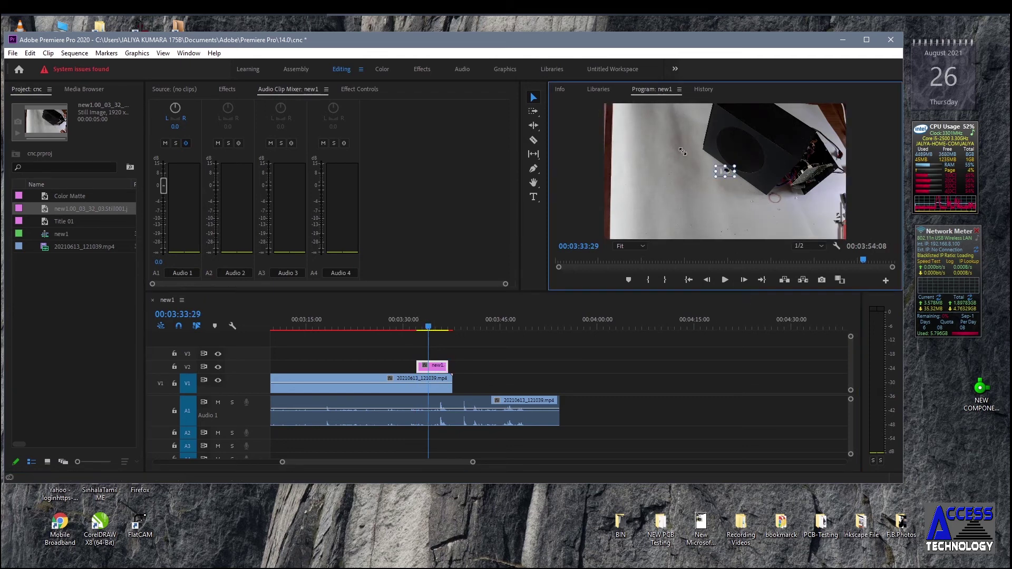
Scale the still down to a small inset, raise it slightly, then select 20210613_121039.mp4.
drag(606, 105, 655, 132)
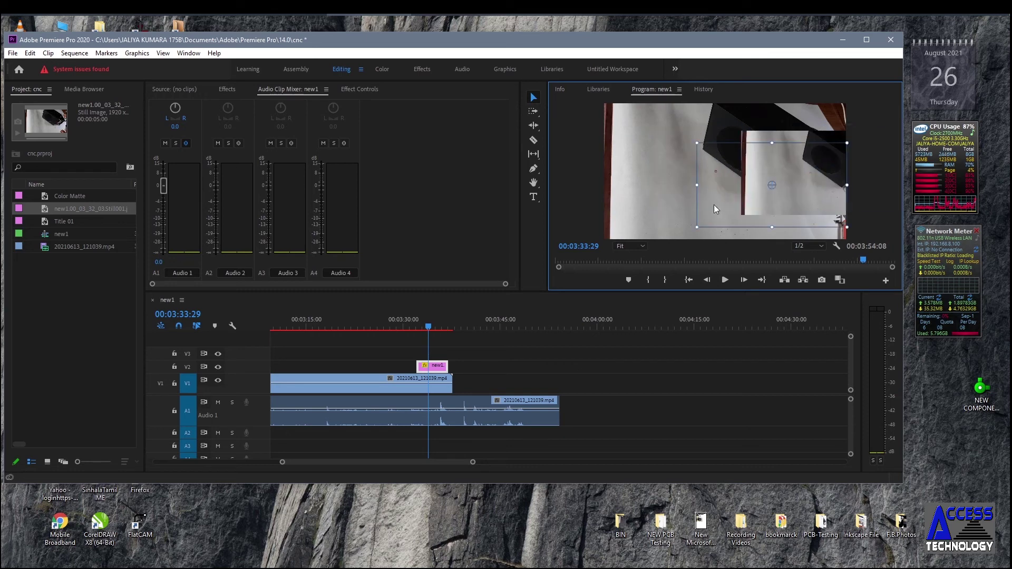
drag(714, 204, 717, 193)
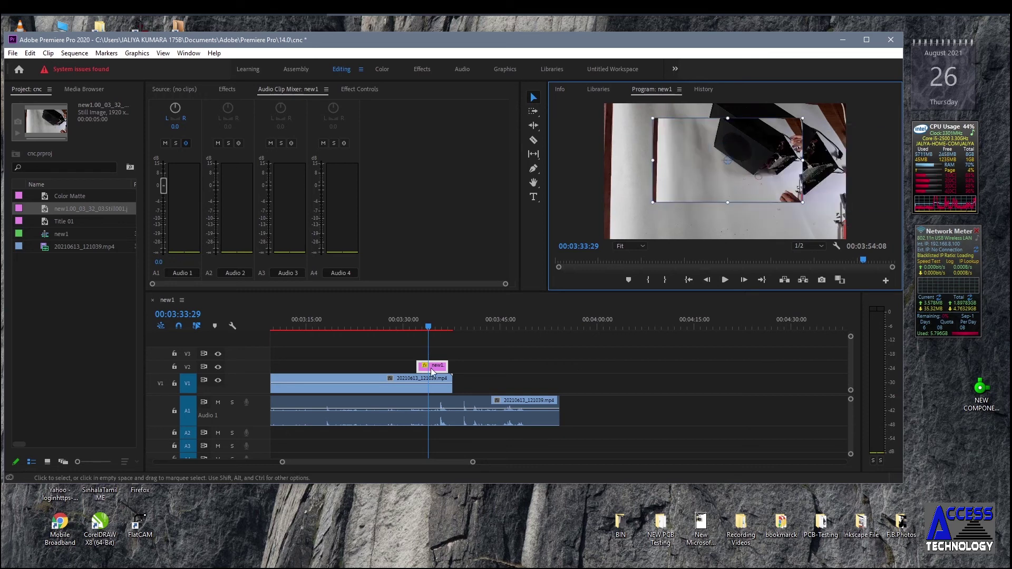
click(56, 249)
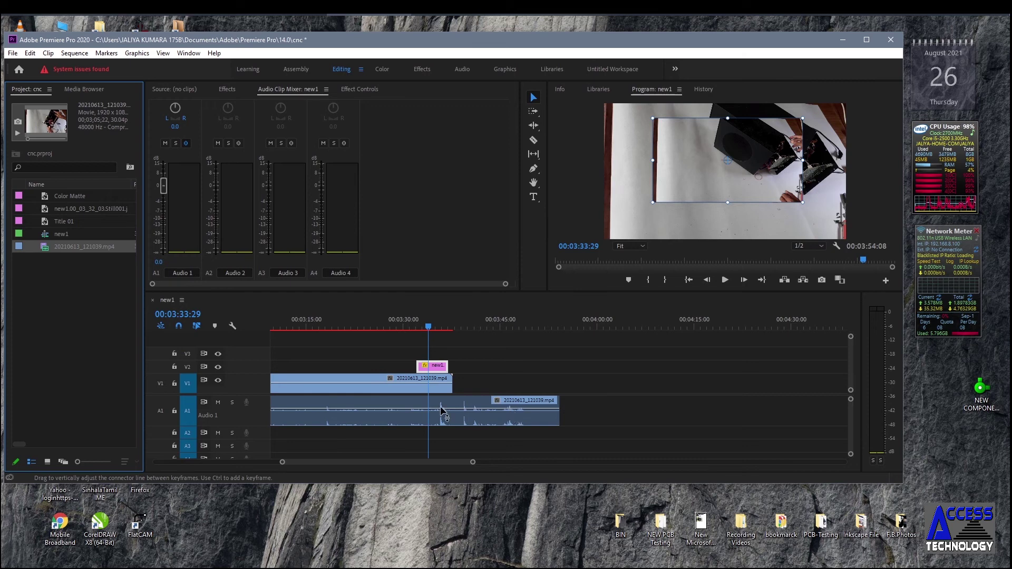
click(217, 404)
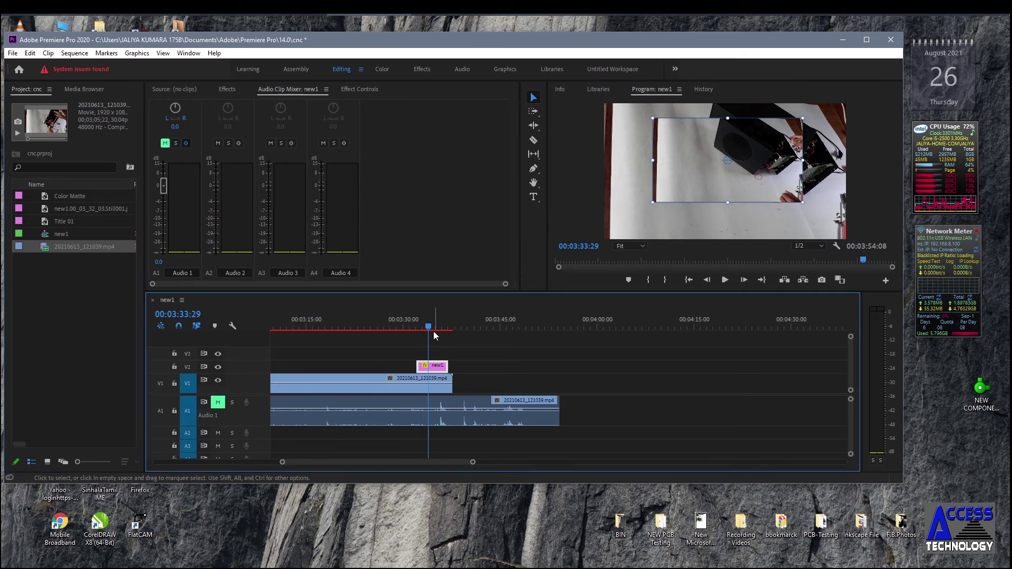
click(725, 280)
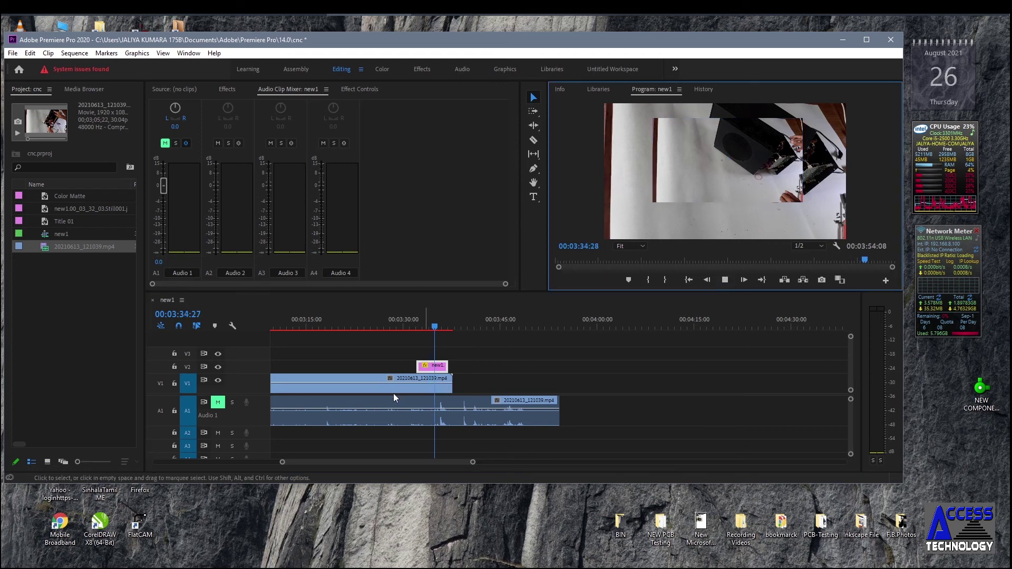
click(218, 403)
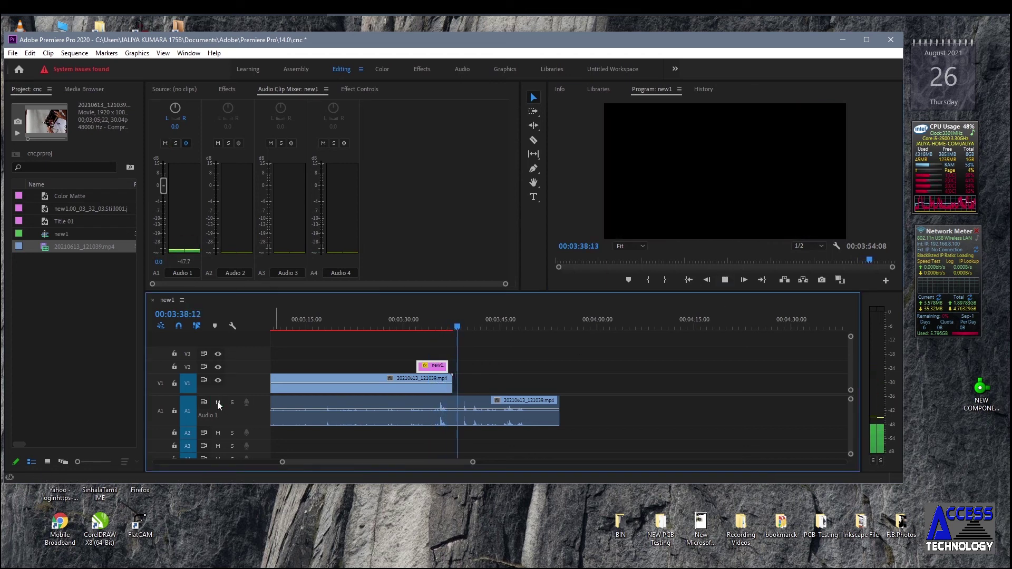
click(316, 324)
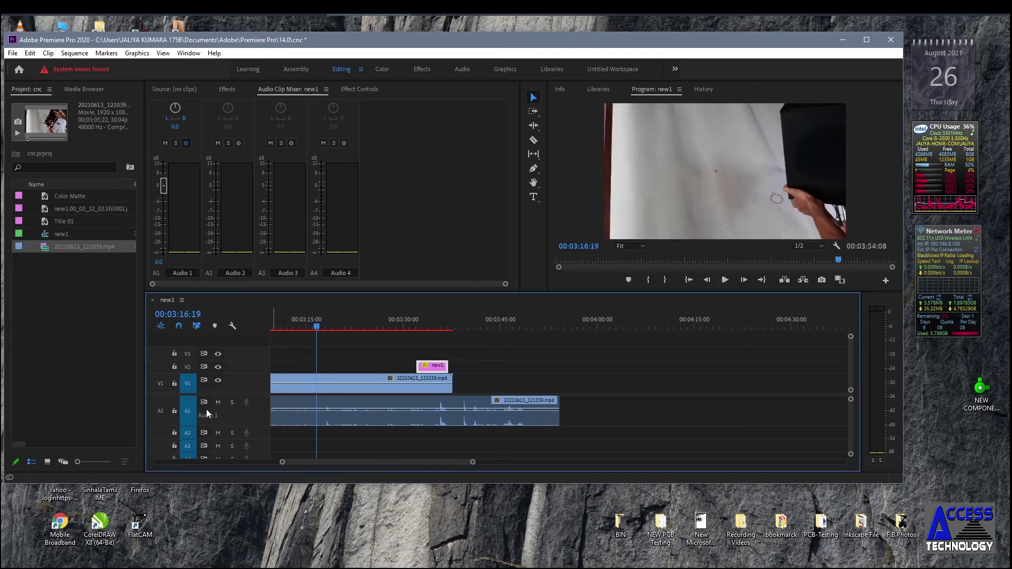
click(725, 280)
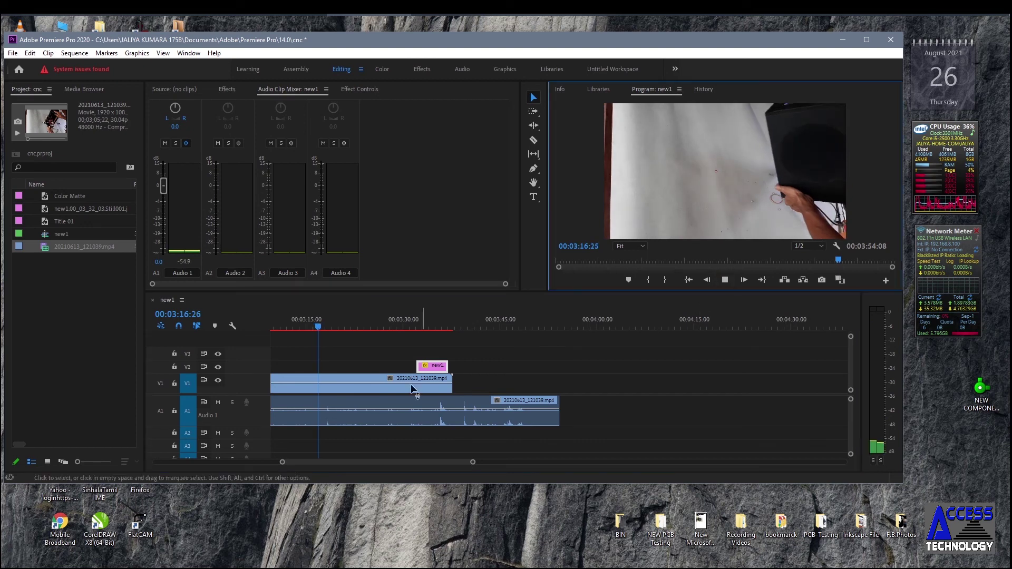
click(219, 403)
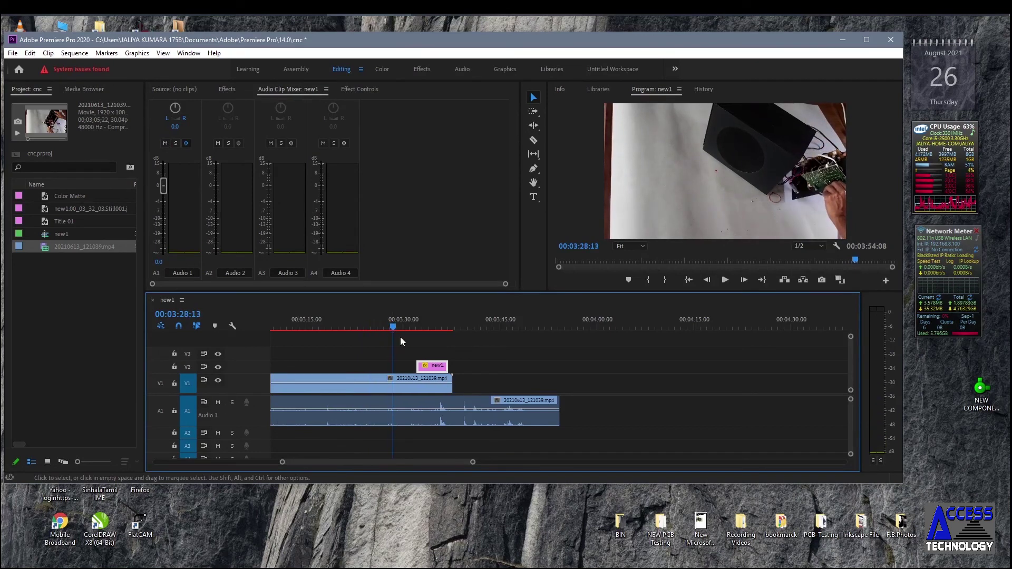
key(space)
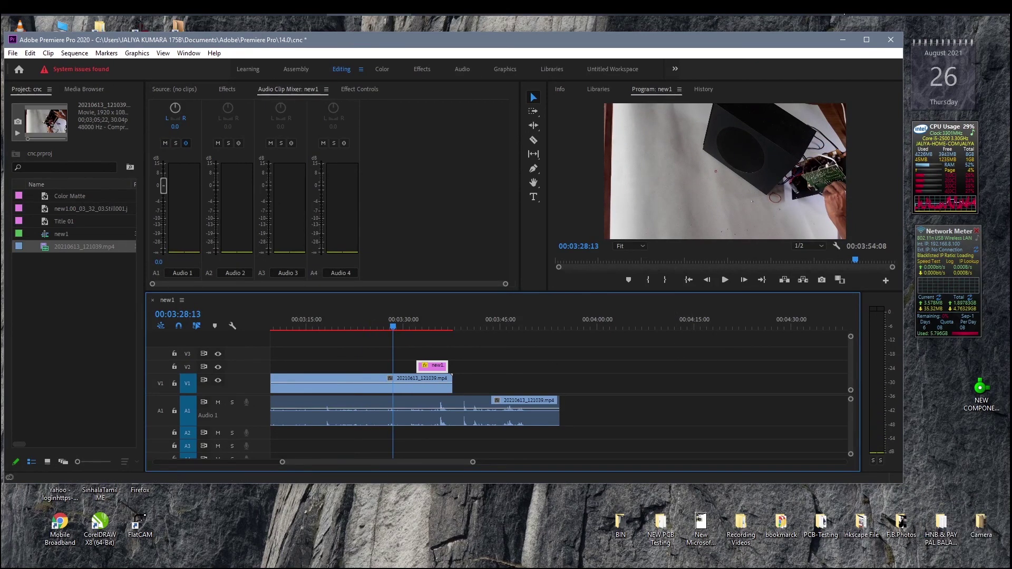
right_click(839, 13)
click(871, 60)
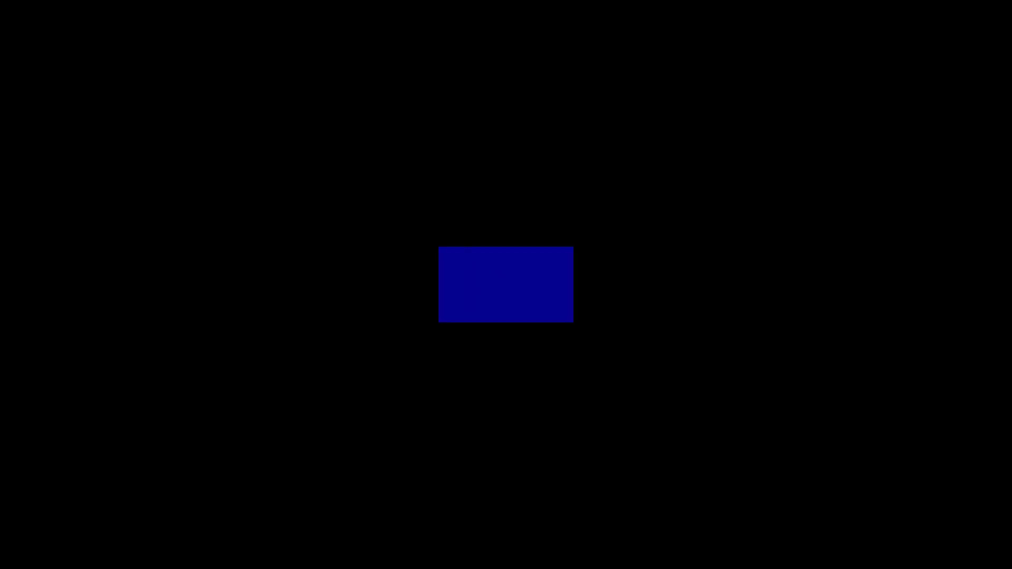